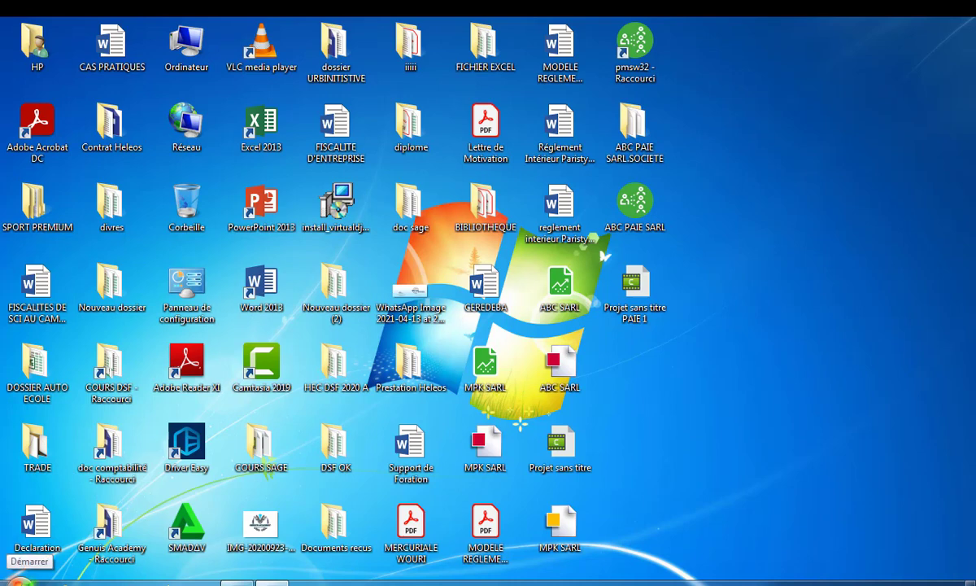
Launch Sage 100 Saisie de caisse décentralisée from the Start menu's Sage program folders
{"action": "left_click", "coordinate": [18, 579]}
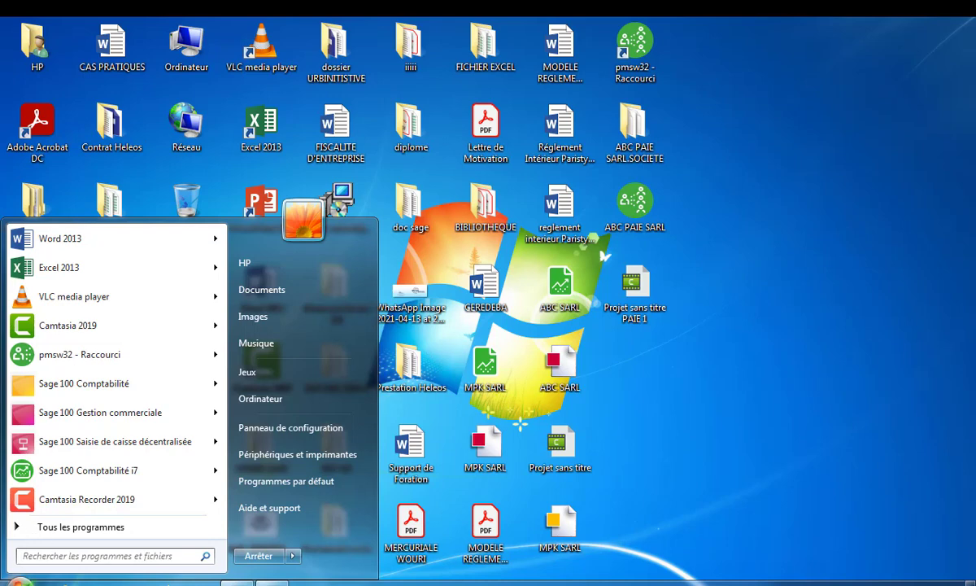
{"action": "left_click", "coordinate": [153, 529]}
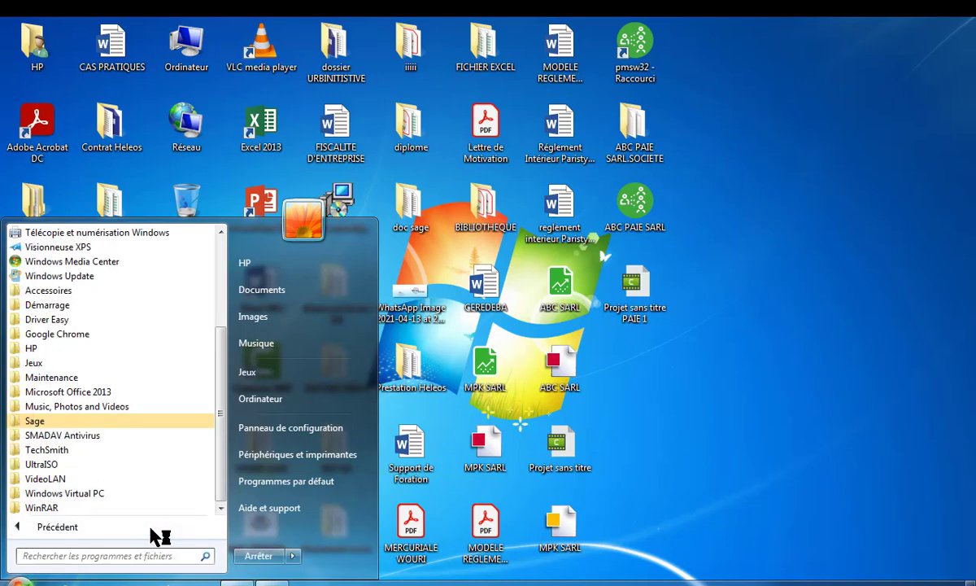
{"action": "left_click", "coordinate": [37, 420]}
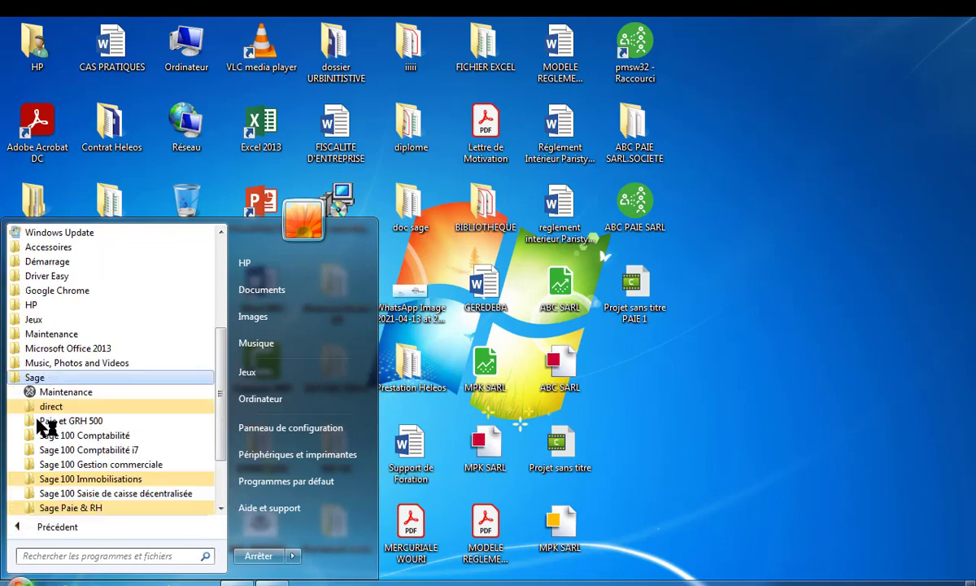
{"action": "left_click", "coordinate": [110, 465]}
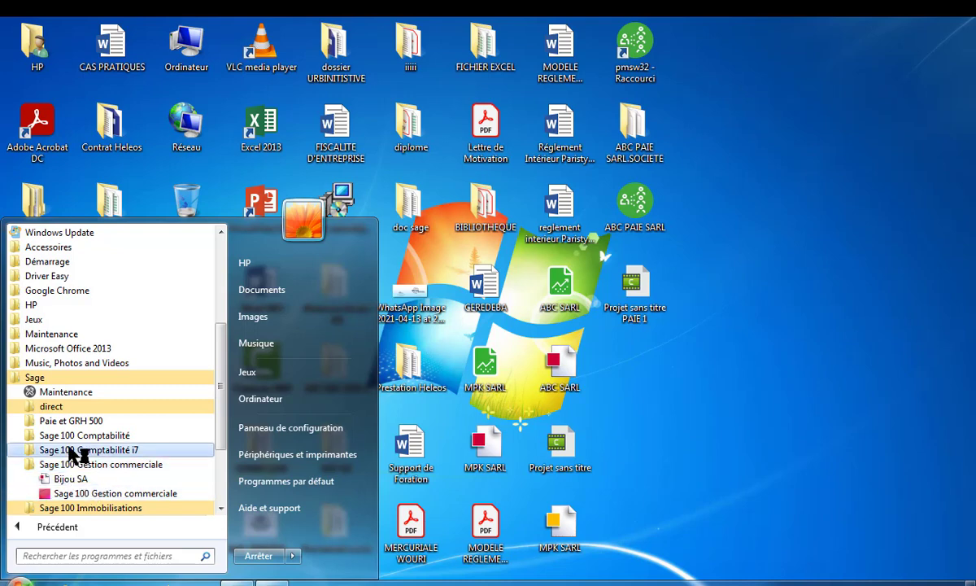
{"action": "left_click", "coordinate": [222, 507]}
{"action": "left_click", "coordinate": [222, 507]}
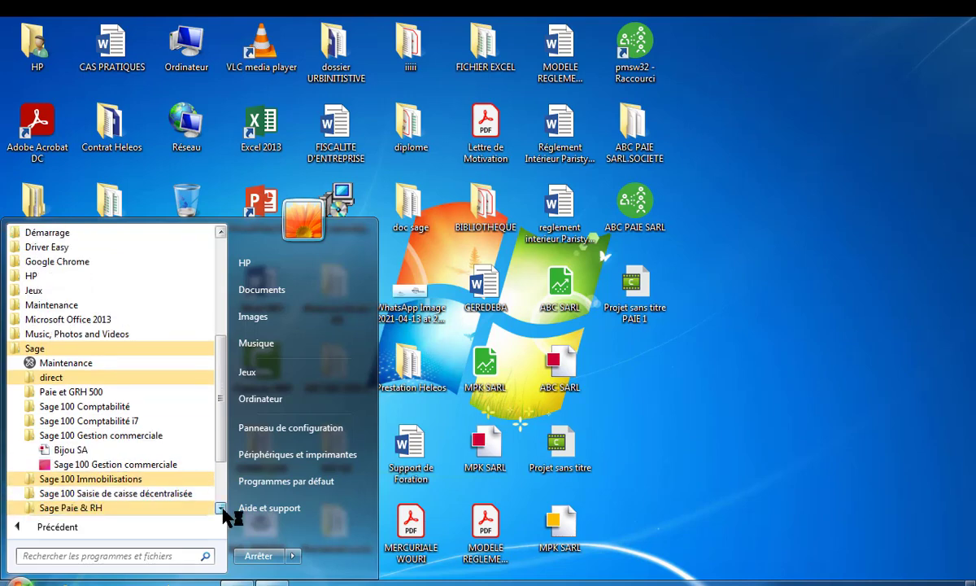
{"action": "left_click", "coordinate": [221, 508]}
{"action": "left_click", "coordinate": [147, 482]}
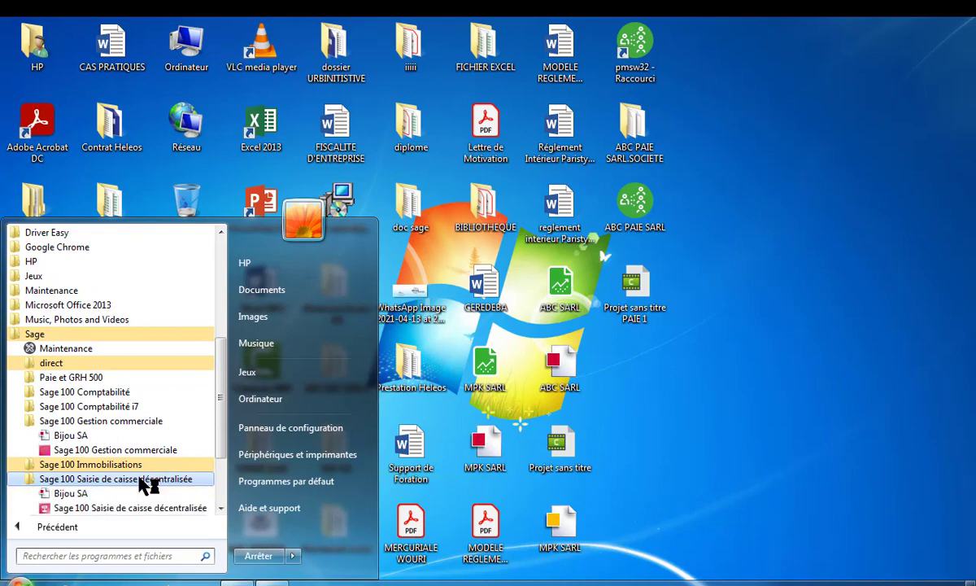
{"action": "left_click", "coordinate": [105, 508]}
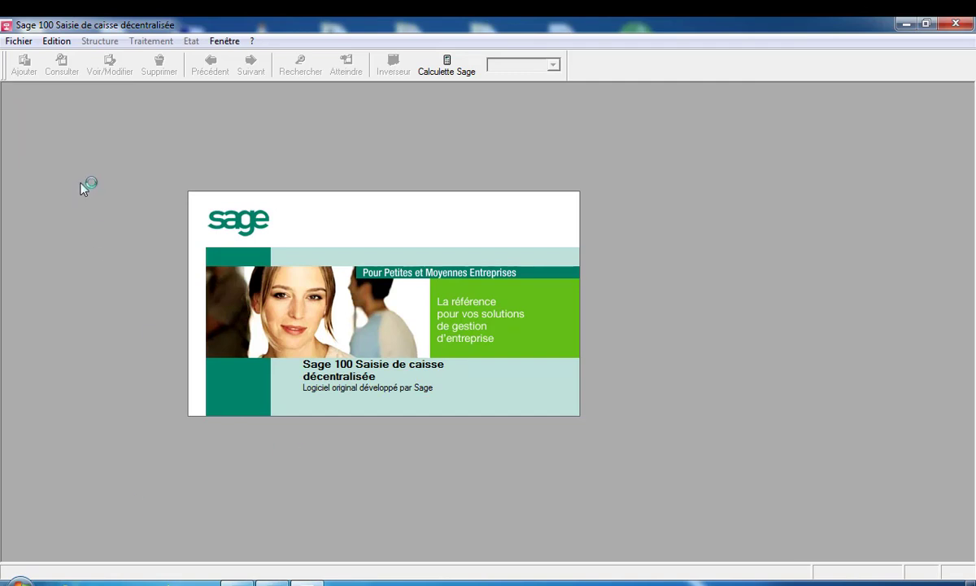
Open the ABC SARL commercial file from the Bureau folder via Fichier > Ouvrir
{"action": "left_click", "coordinate": [13, 42]}
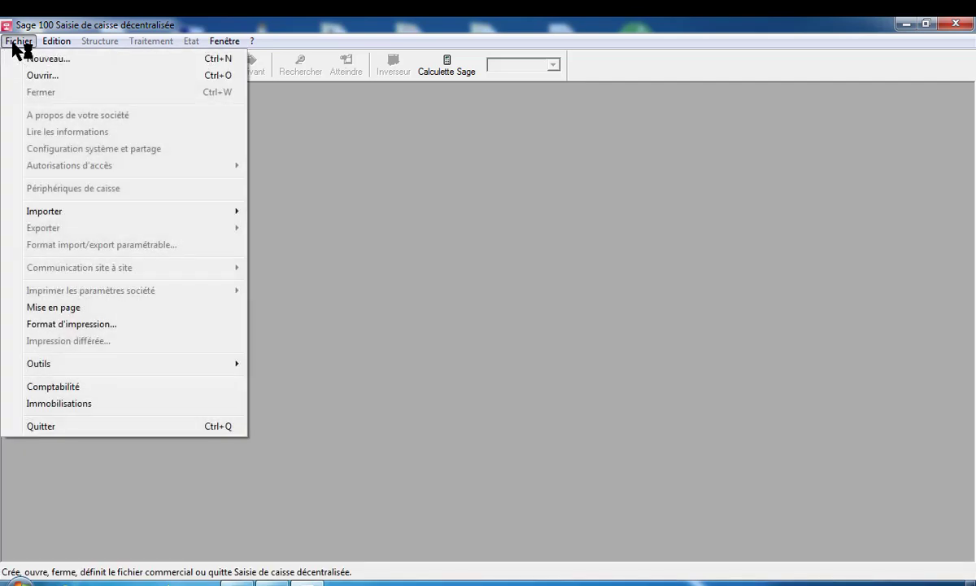
{"action": "left_click", "coordinate": [42, 75]}
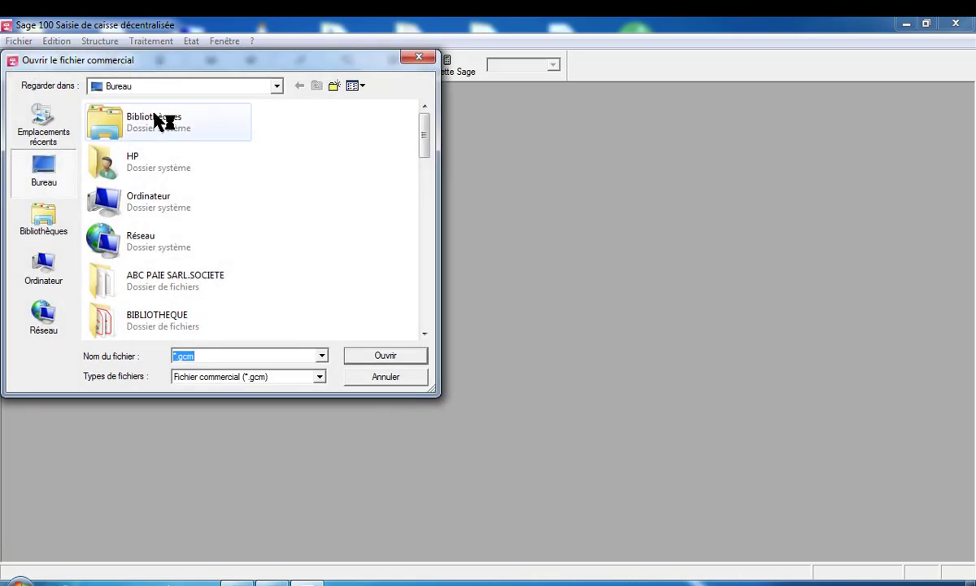
{"action": "left_click", "coordinate": [424, 334]}
{"action": "left_click", "coordinate": [424, 334]}
{"action": "left_click", "coordinate": [424, 334]}
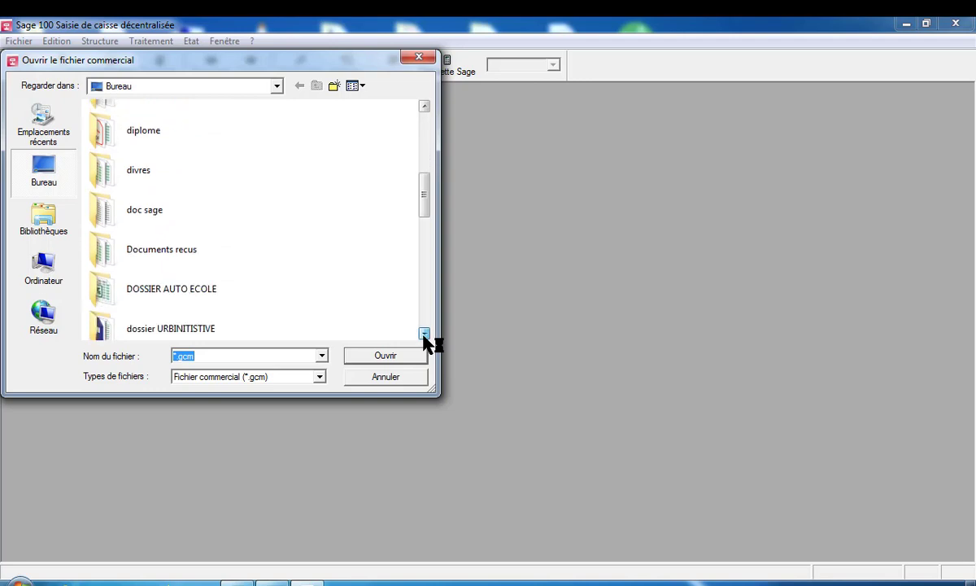
{"action": "left_click", "coordinate": [424, 333]}
{"action": "left_click", "coordinate": [424, 334]}
{"action": "left_click", "coordinate": [424, 334]}
{"action": "left_click", "coordinate": [424, 334]}
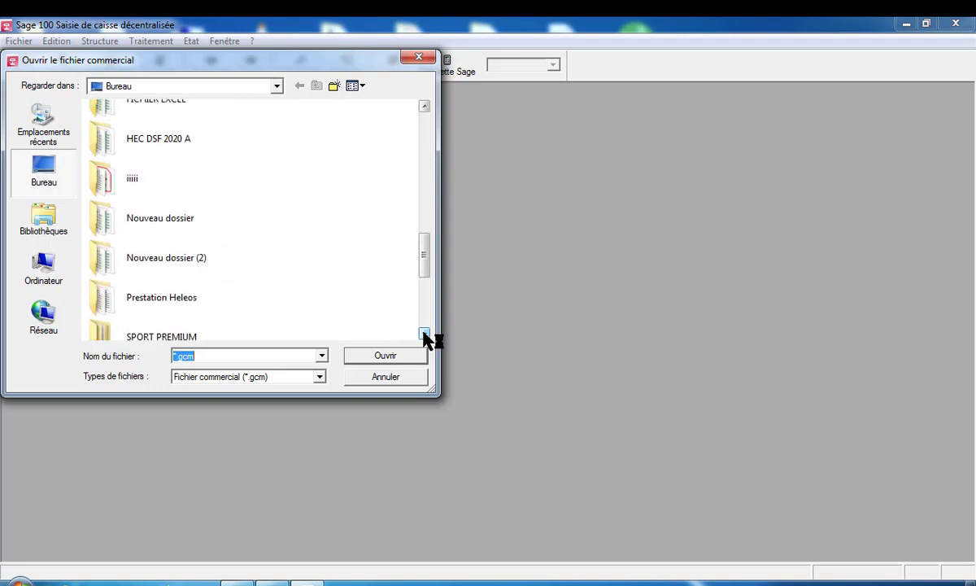
{"action": "left_click", "coordinate": [424, 334]}
{"action": "left_click", "coordinate": [423, 333]}
{"action": "left_click", "coordinate": [424, 334]}
{"action": "left_click", "coordinate": [424, 333]}
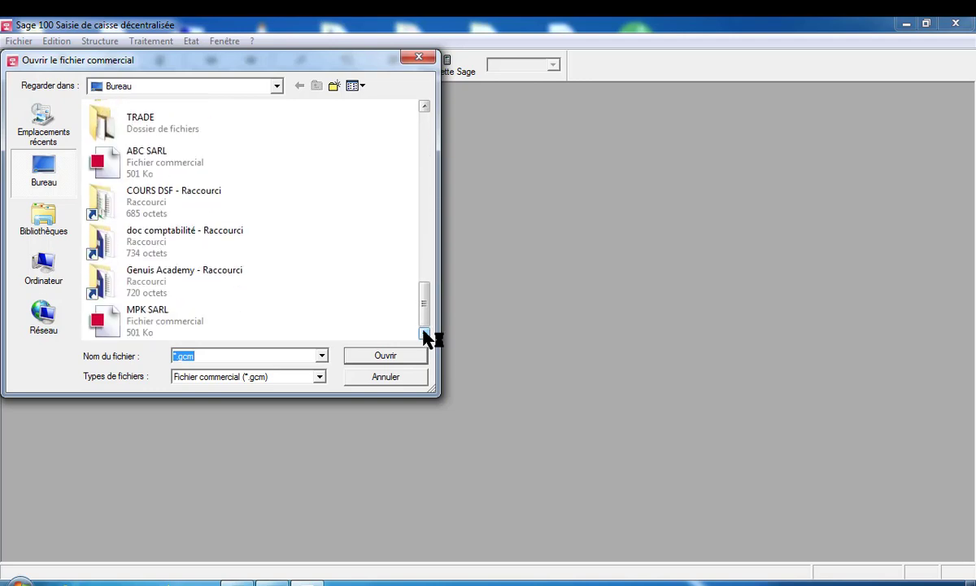
{"action": "double_click", "coordinate": [141, 166]}
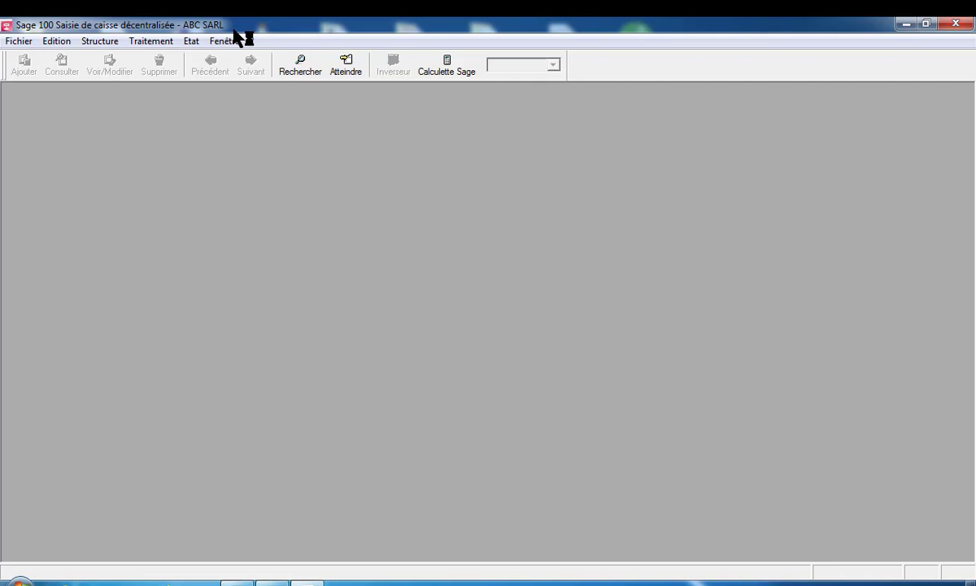
{"action": "left_click", "coordinate": [18, 41]}
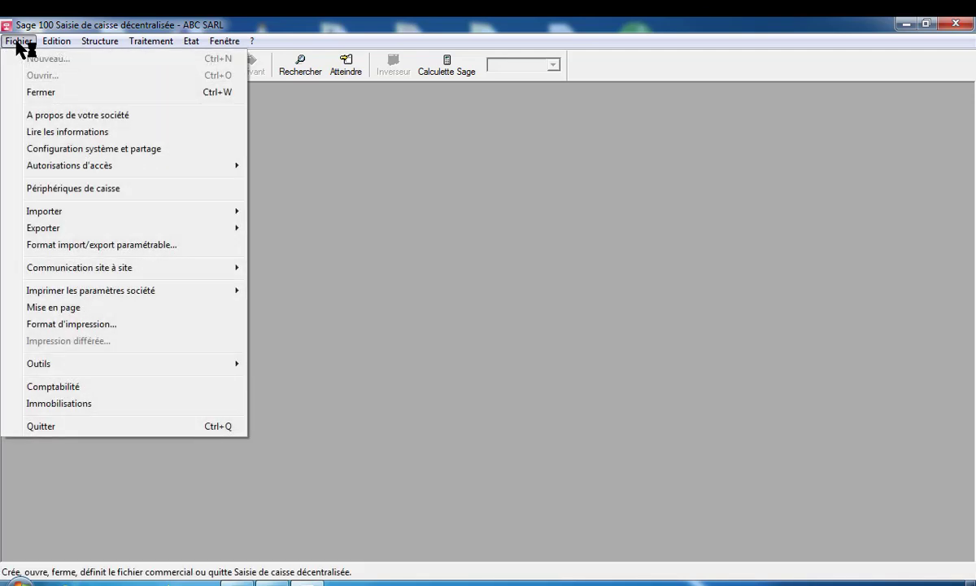
{"action": "left_click", "coordinate": [43, 118]}
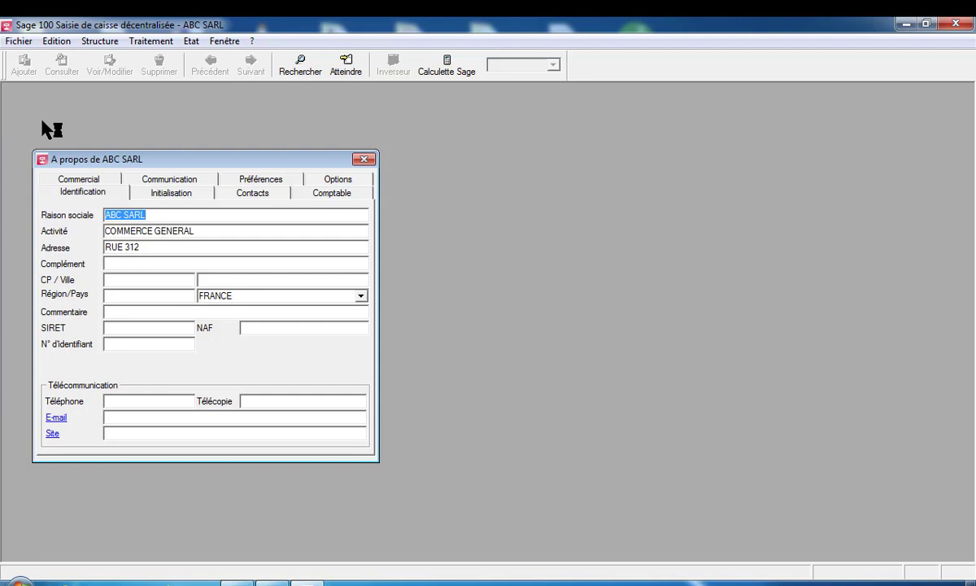
{"action": "left_click", "coordinate": [366, 160]}
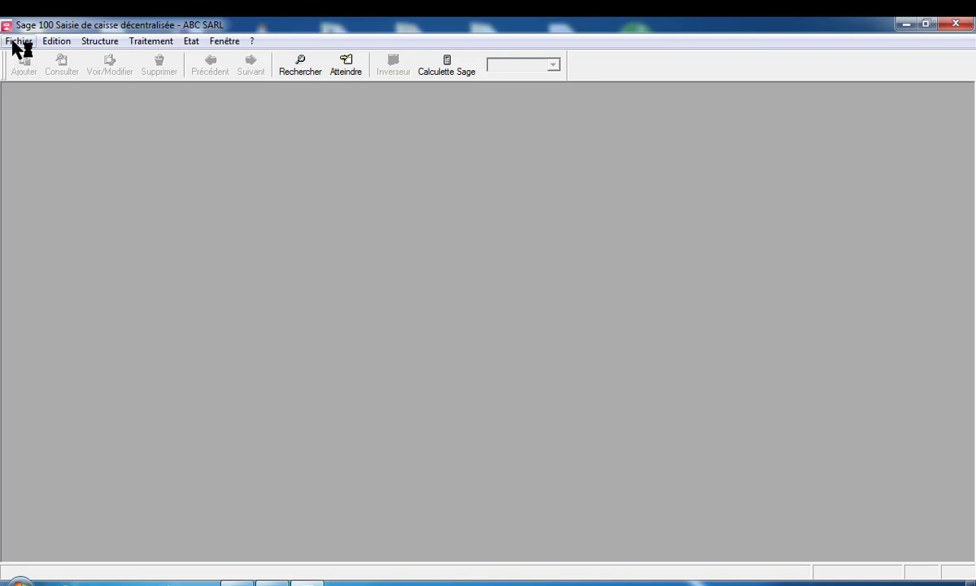
Create a till keyboard named AZERTY in Périphériques de caisse
{"action": "left_click", "coordinate": [13, 43]}
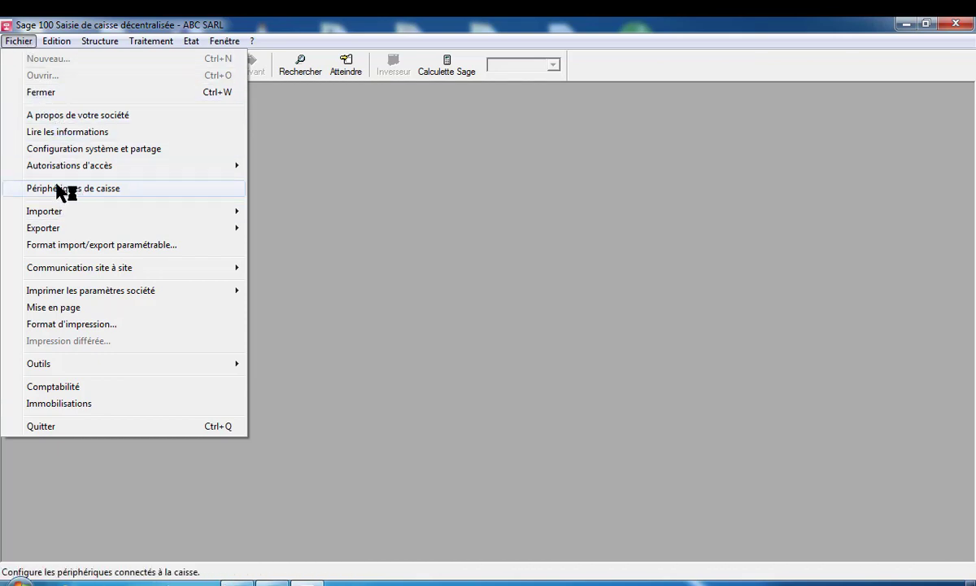
{"action": "left_click", "coordinate": [62, 190]}
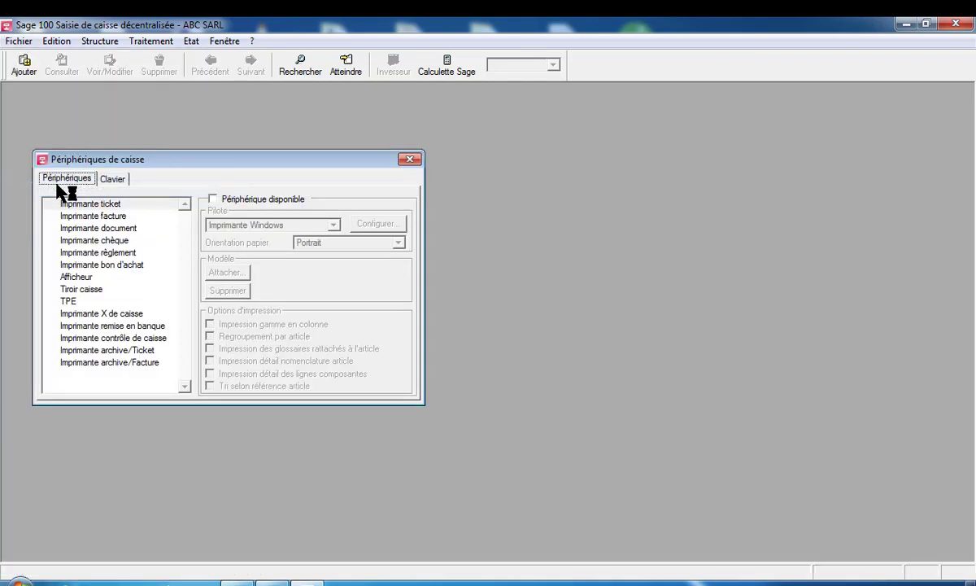
{"action": "left_click", "coordinate": [114, 179]}
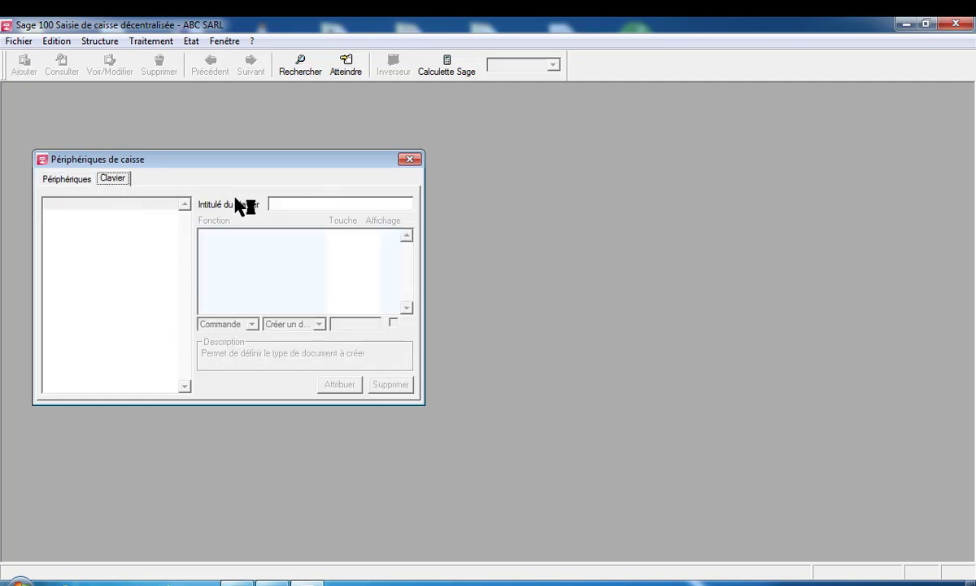
{"action": "left_click", "coordinate": [279, 205]}
{"action": "type", "text": "AZERTY"}
{"action": "left_click", "coordinate": [276, 206]}
{"action": "key", "text": "BackSpace"}
{"action": "key", "text": "Return"}
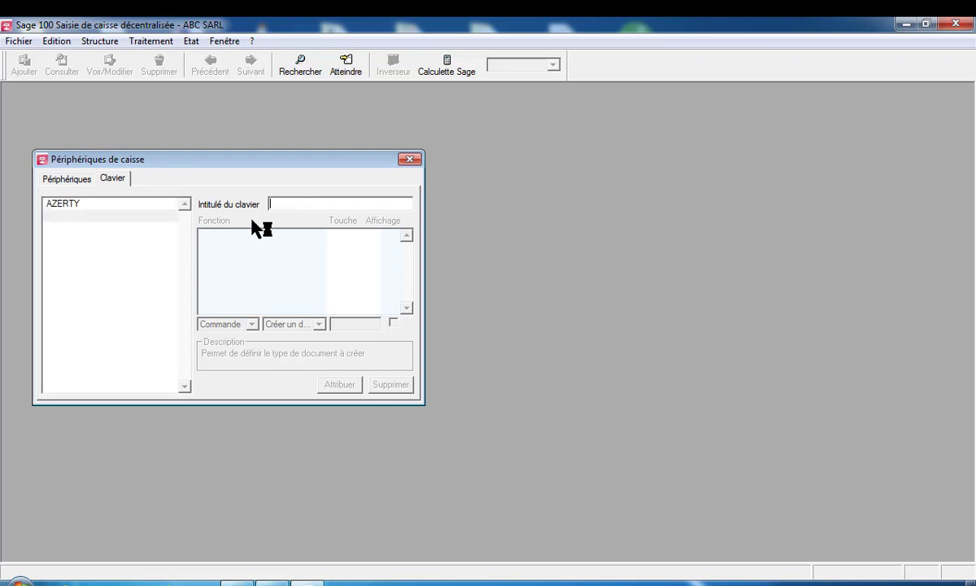
Select the Commande category's Fin de saisie command and set its key to F2
{"action": "left_click", "coordinate": [113, 179]}
{"action": "left_click", "coordinate": [73, 181]}
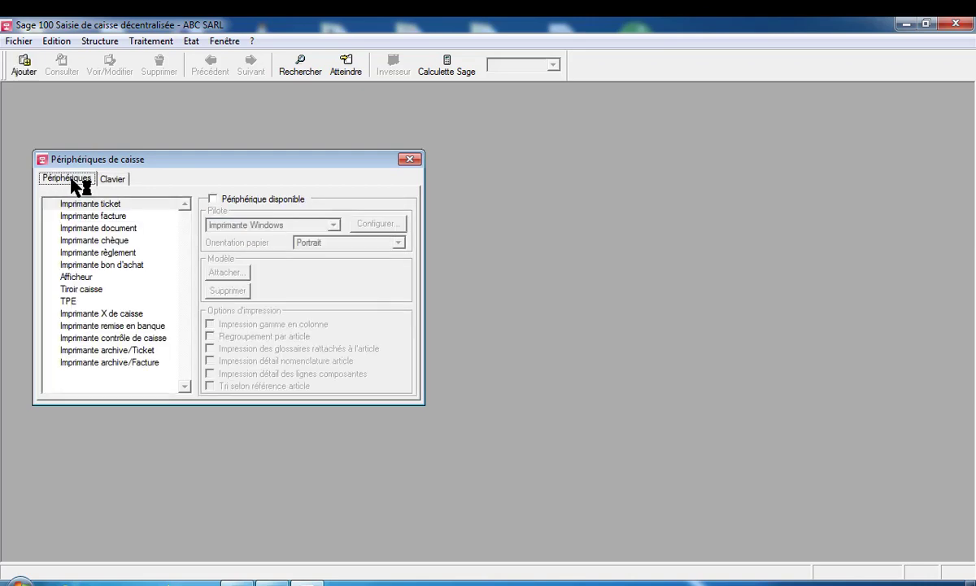
{"action": "left_click", "coordinate": [114, 181]}
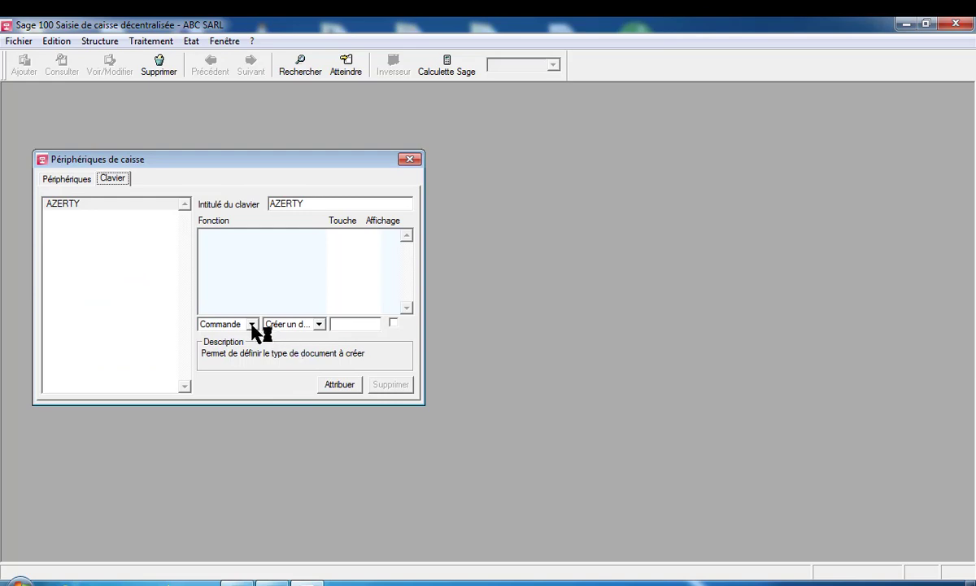
{"action": "left_click", "coordinate": [252, 325]}
{"action": "left_click", "coordinate": [252, 325]}
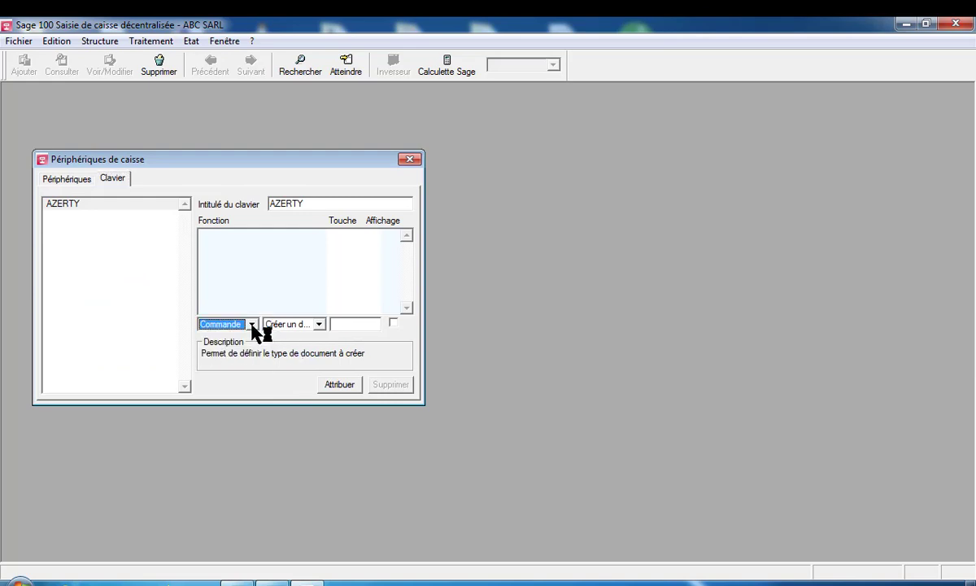
{"action": "left_click", "coordinate": [319, 324]}
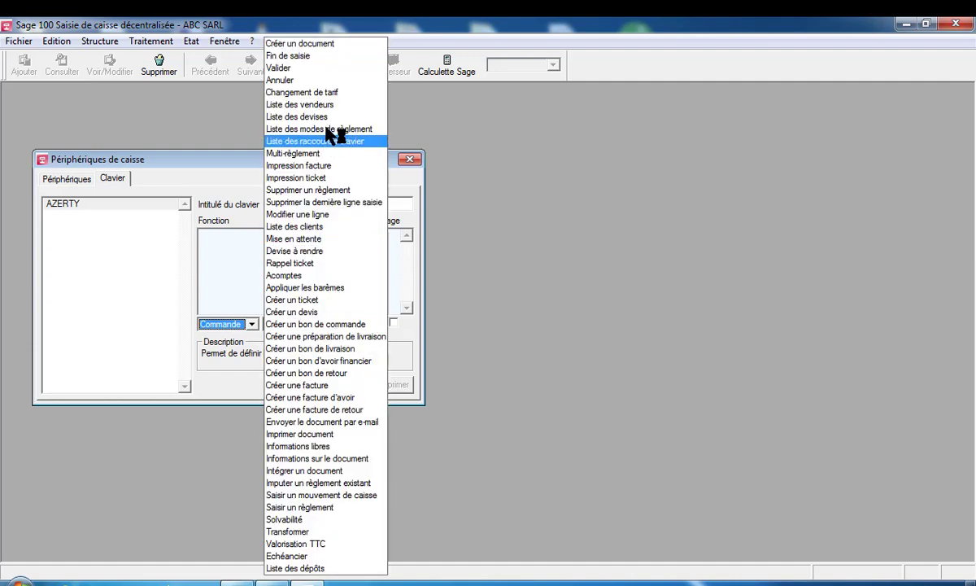
{"action": "left_click", "coordinate": [324, 57]}
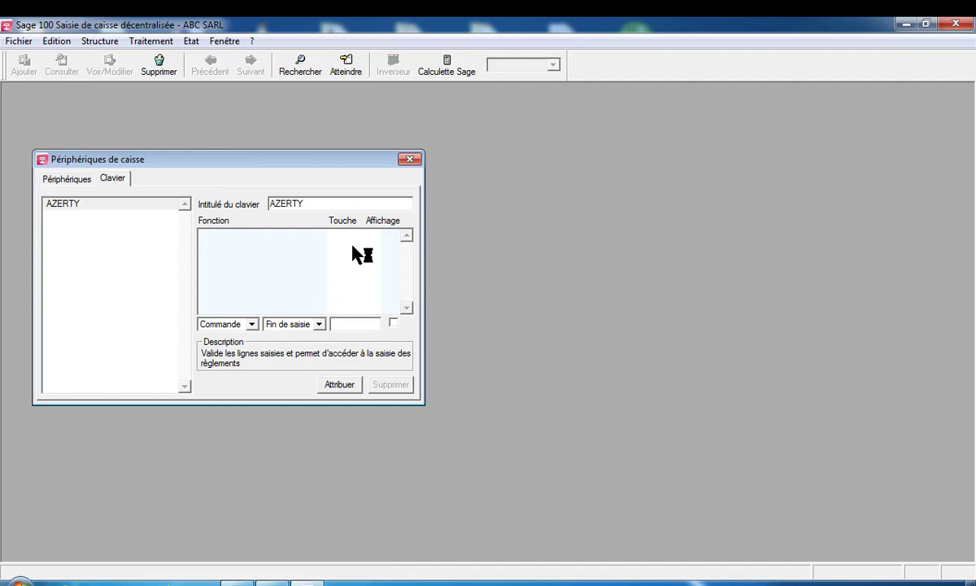
{"action": "key", "text": "F2"}
Enable display for the F2 Fin de saisie shortcut and close the help window
{"action": "left_click", "coordinate": [394, 323]}
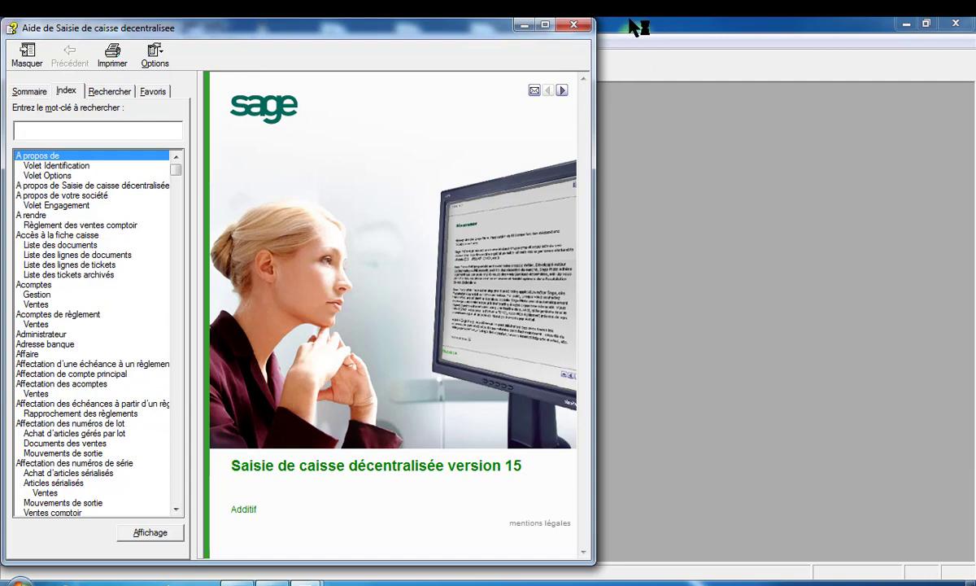
{"action": "left_click", "coordinate": [574, 24]}
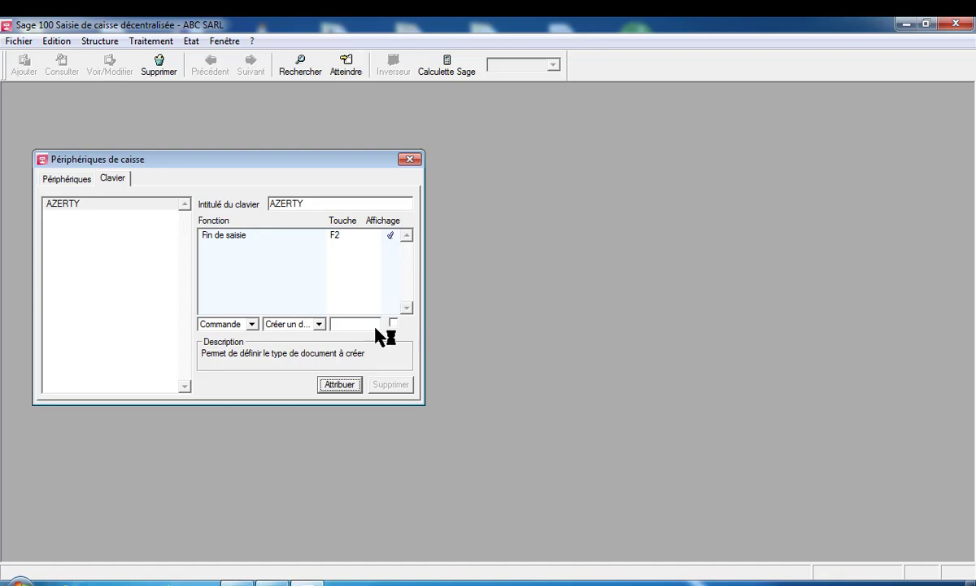
Assign the Valider command to key F3 with display enabled
{"action": "left_click", "coordinate": [322, 325]}
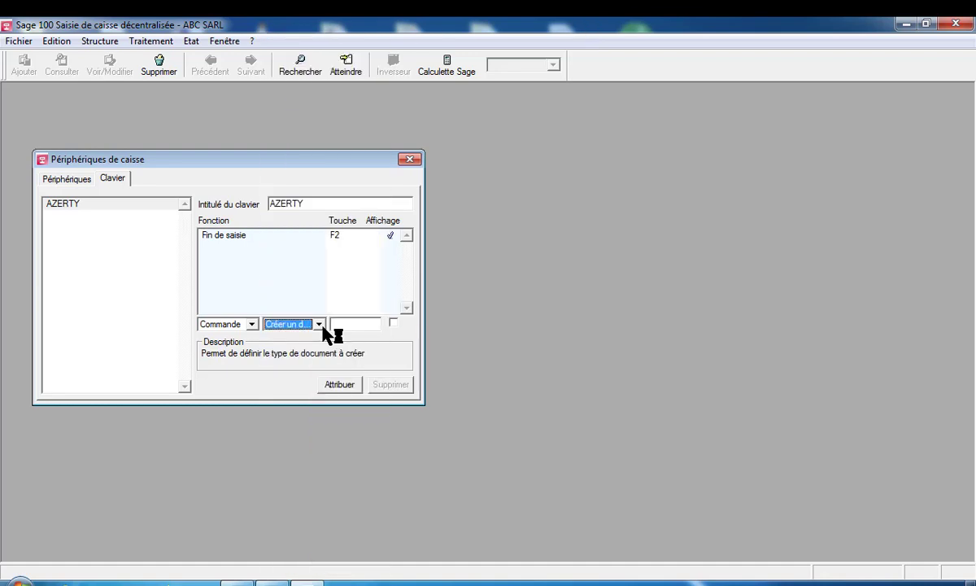
{"action": "left_click", "coordinate": [323, 327]}
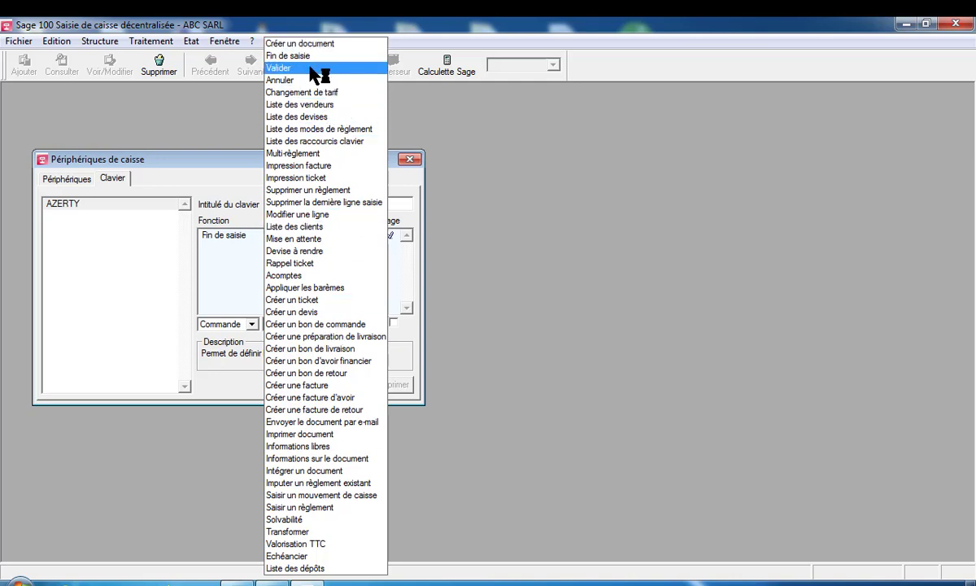
{"action": "left_click", "coordinate": [317, 70]}
{"action": "left_click", "coordinate": [362, 324]}
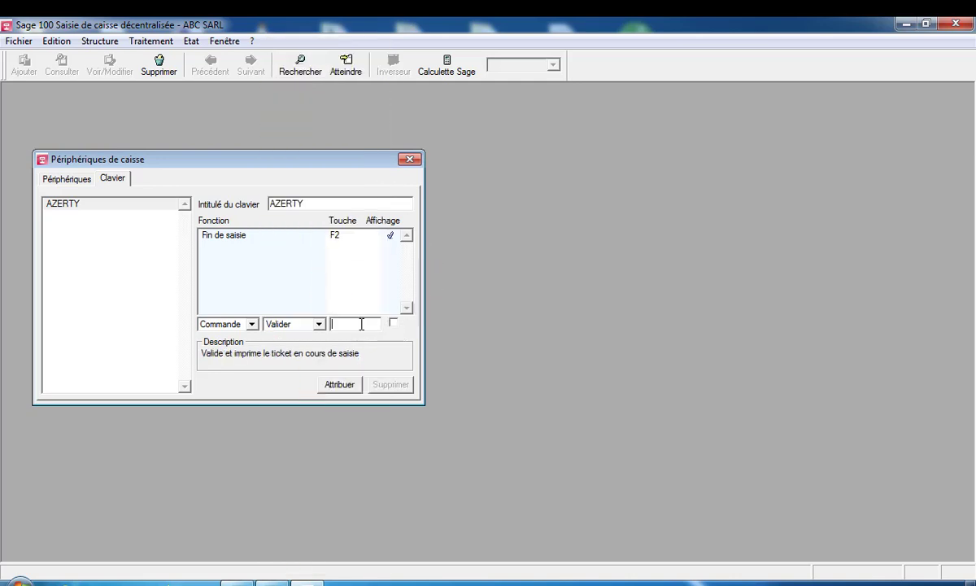
{"action": "key", "text": "F3"}
{"action": "left_click", "coordinate": [394, 323]}
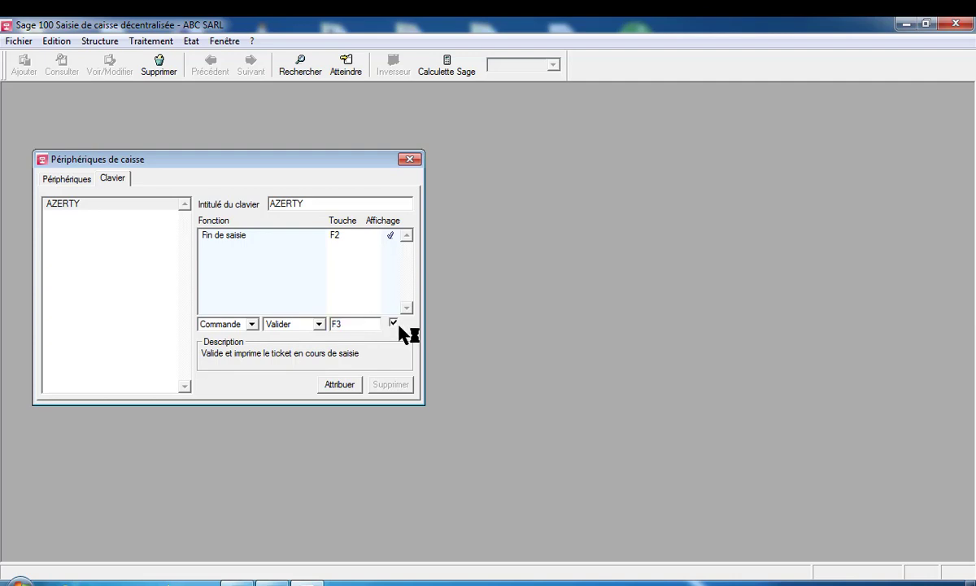
{"action": "left_click", "coordinate": [339, 384]}
Assign Mise en attente to key F4 with display enabled
{"action": "left_click", "coordinate": [320, 324]}
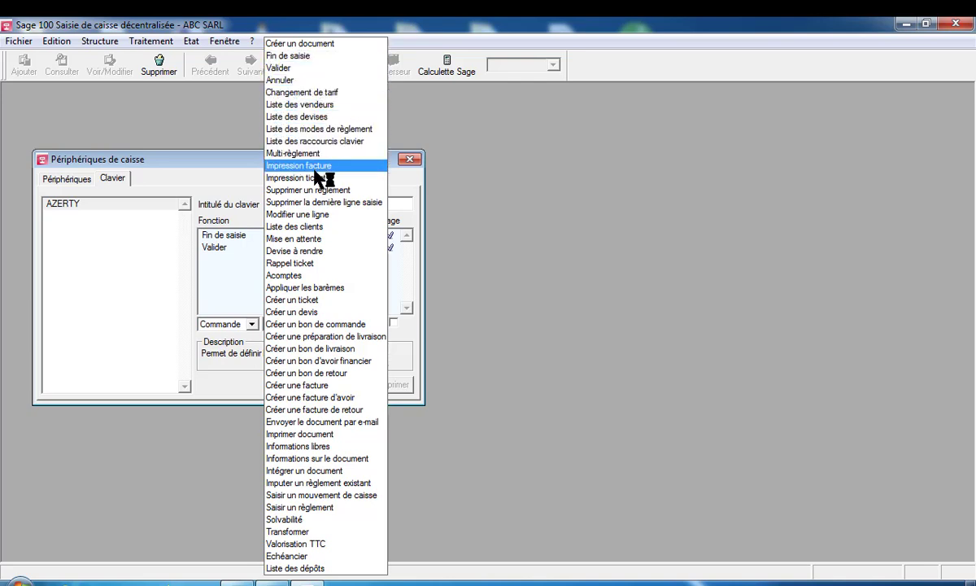
{"action": "left_click", "coordinate": [305, 237]}
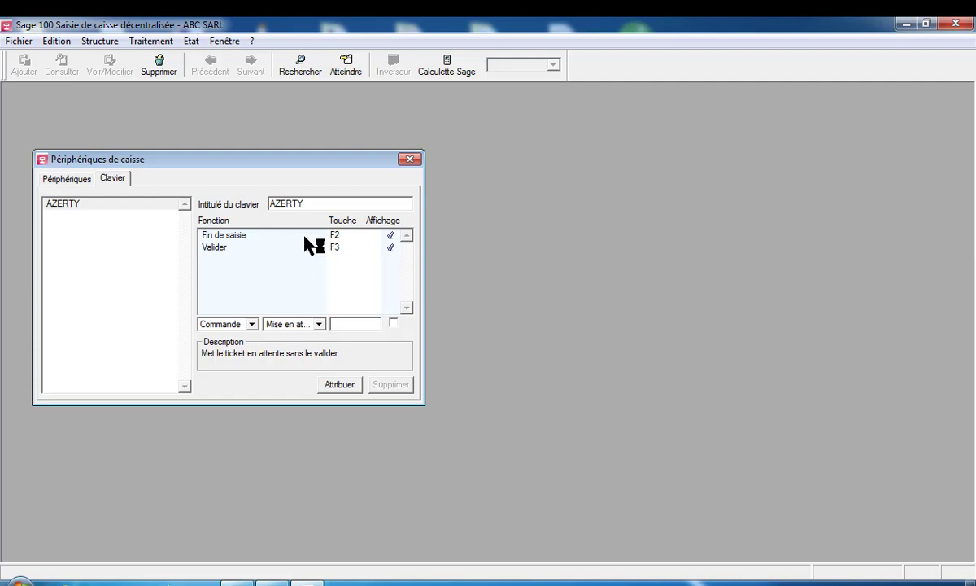
{"action": "key", "text": "BackSpace"}
{"action": "key", "text": "F4"}
{"action": "left_click", "coordinate": [393, 323]}
{"action": "left_click", "coordinate": [342, 387]}
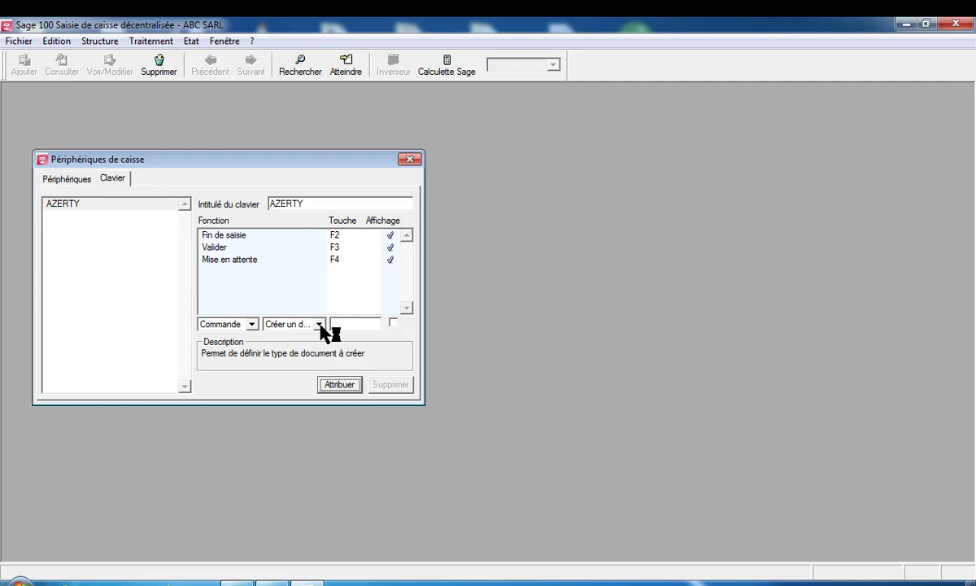
Assign Rappel ticket to key F6 with display enabled
{"action": "left_click", "coordinate": [320, 324]}
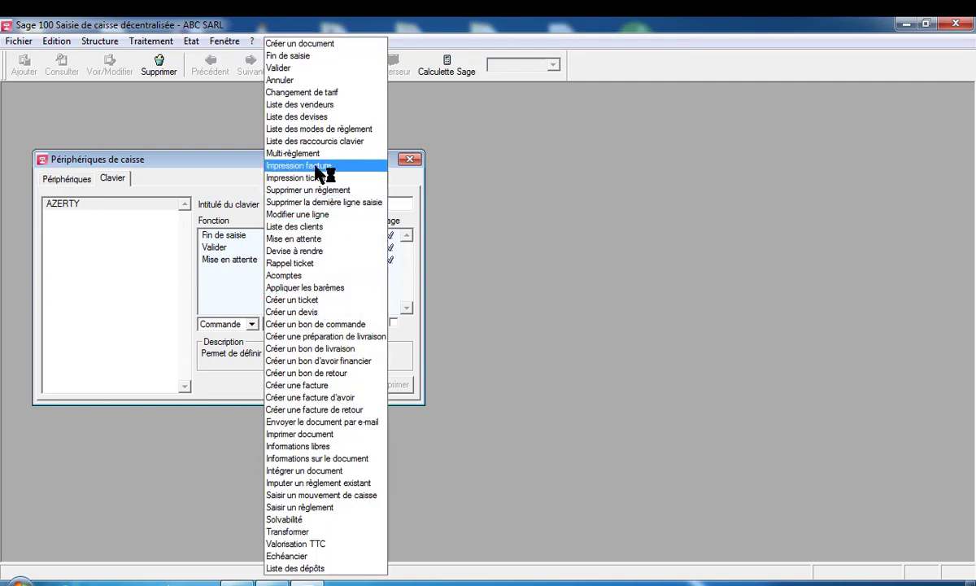
{"action": "left_click", "coordinate": [302, 262]}
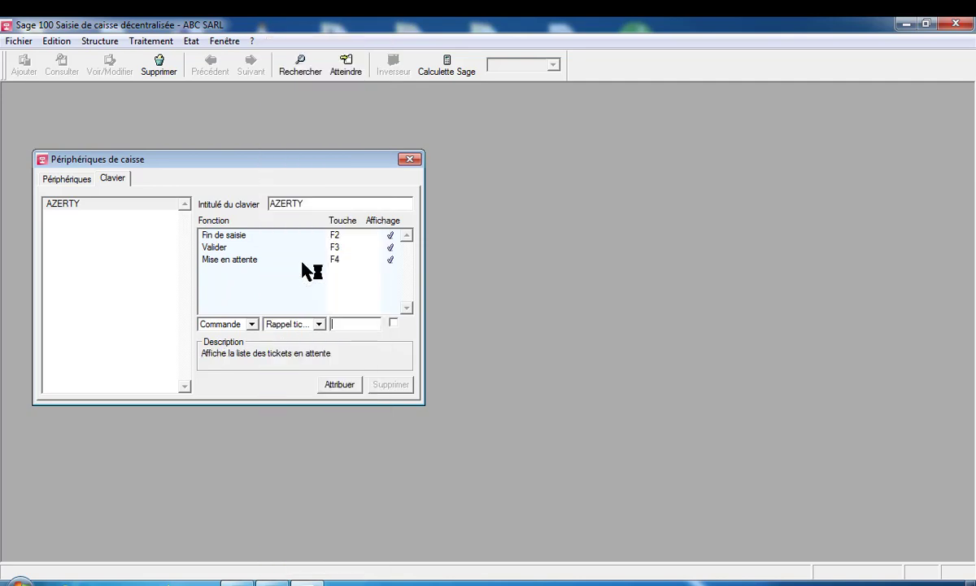
{"action": "left_click", "coordinate": [358, 317]}
{"action": "key", "text": "F6"}
{"action": "left_click", "coordinate": [394, 323]}
{"action": "left_click", "coordinate": [338, 386]}
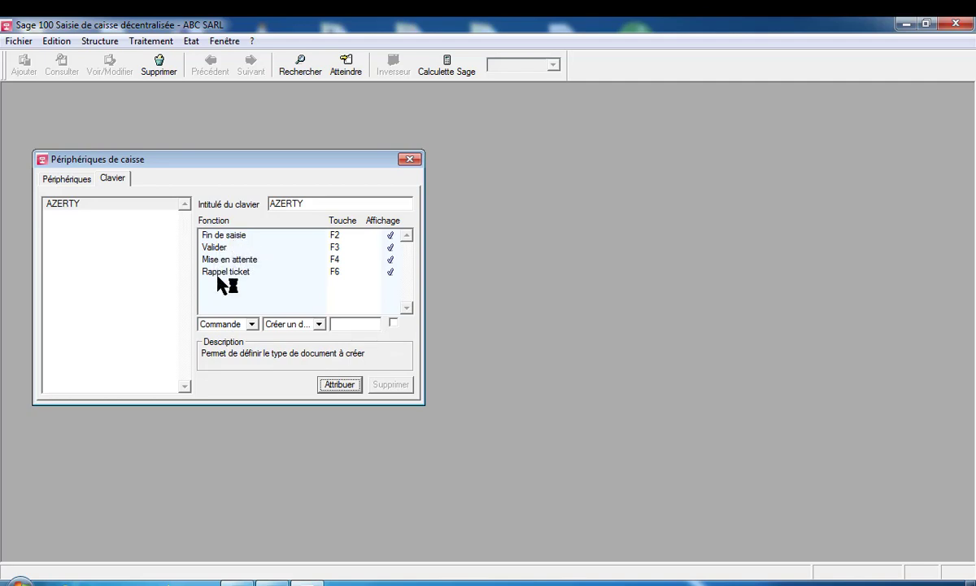
Assign Impression ticket to key F7 with display enabled
{"action": "left_click", "coordinate": [320, 325]}
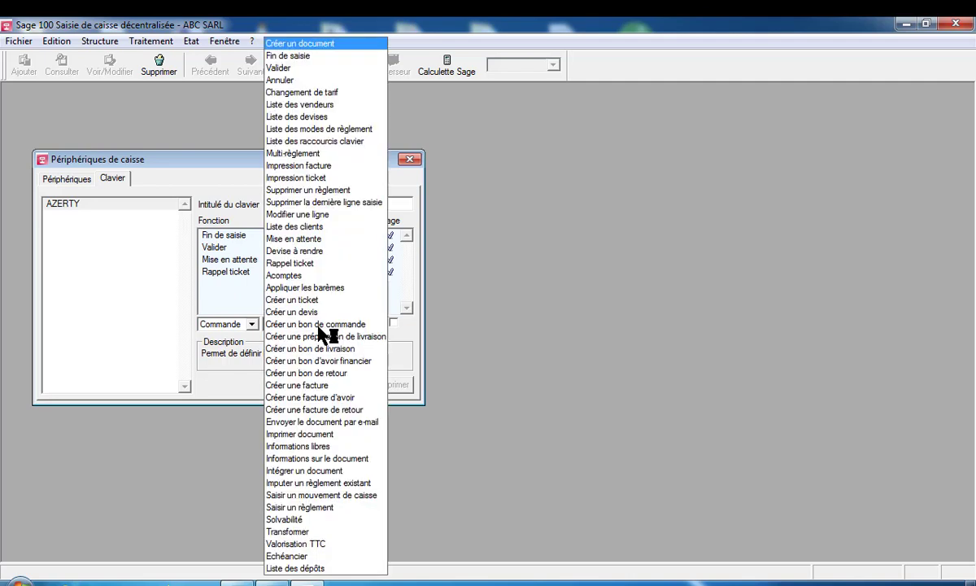
{"action": "left_click", "coordinate": [314, 181]}
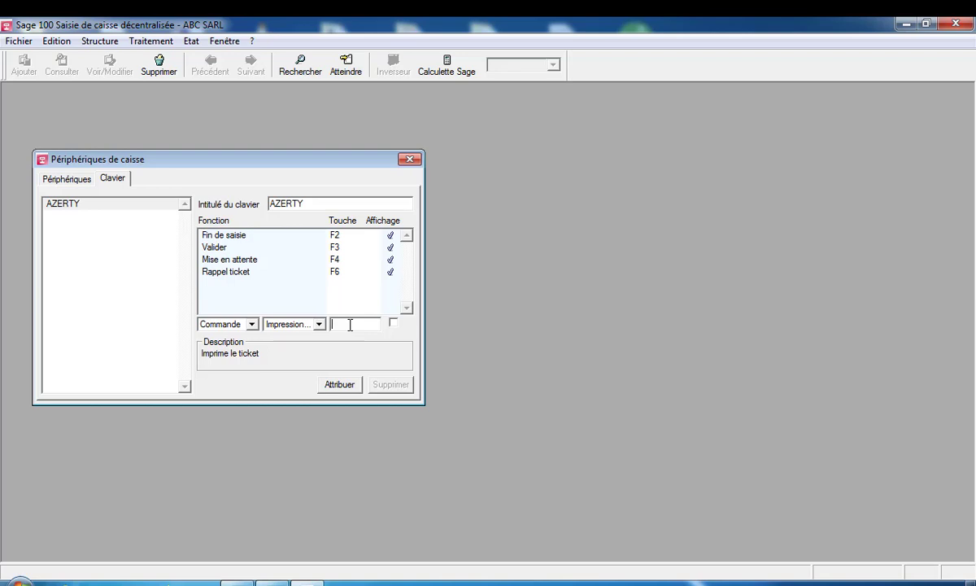
{"action": "key", "text": "F7"}
{"action": "left_click", "coordinate": [394, 323]}
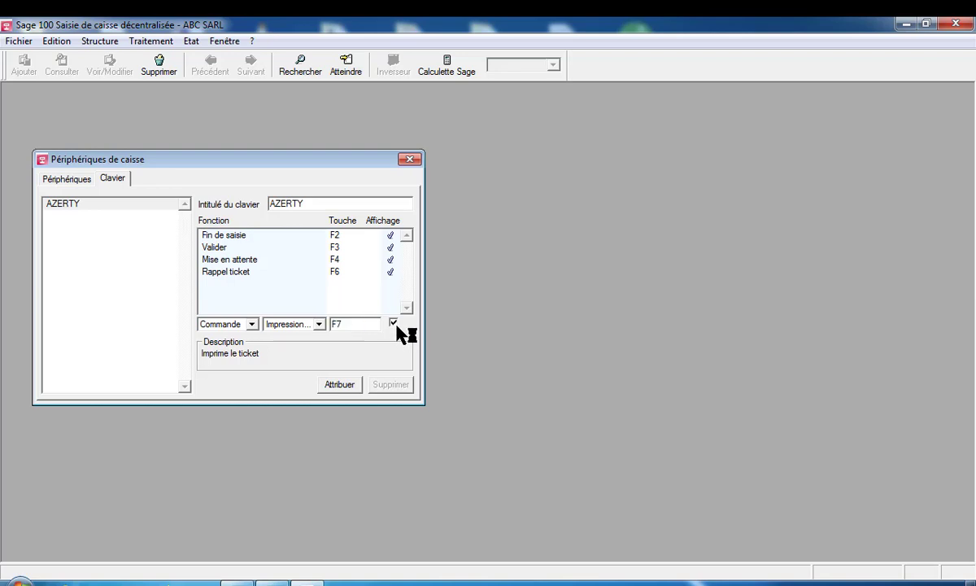
{"action": "left_click", "coordinate": [340, 385]}
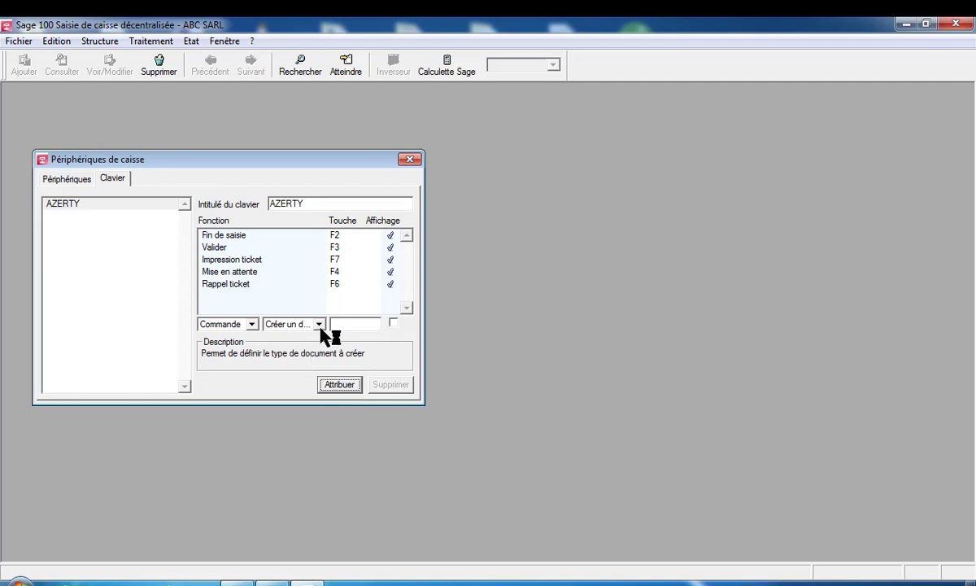
Assign Annuler to key F8 after F7 is rejected as a duplicate
{"action": "left_click", "coordinate": [317, 323]}
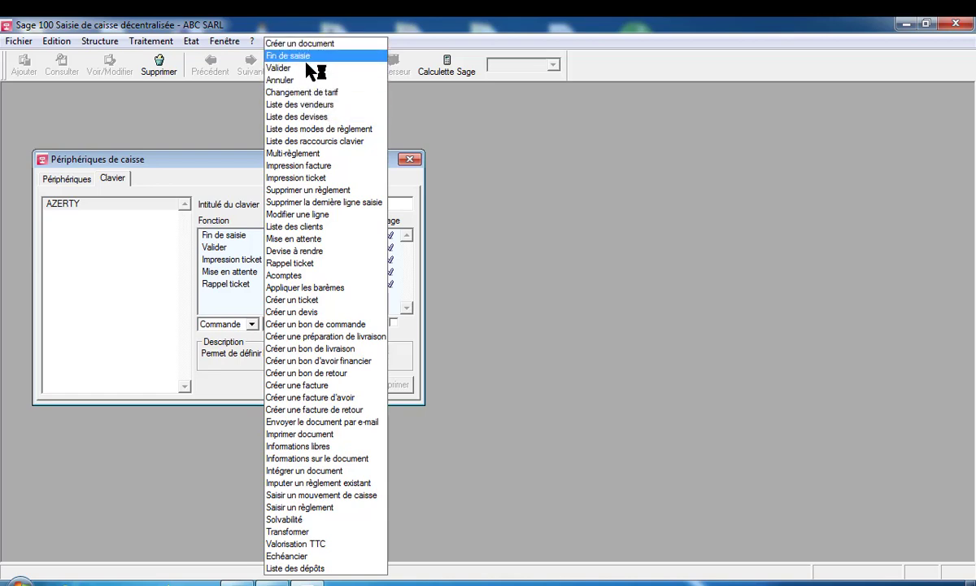
{"action": "left_click", "coordinate": [311, 85]}
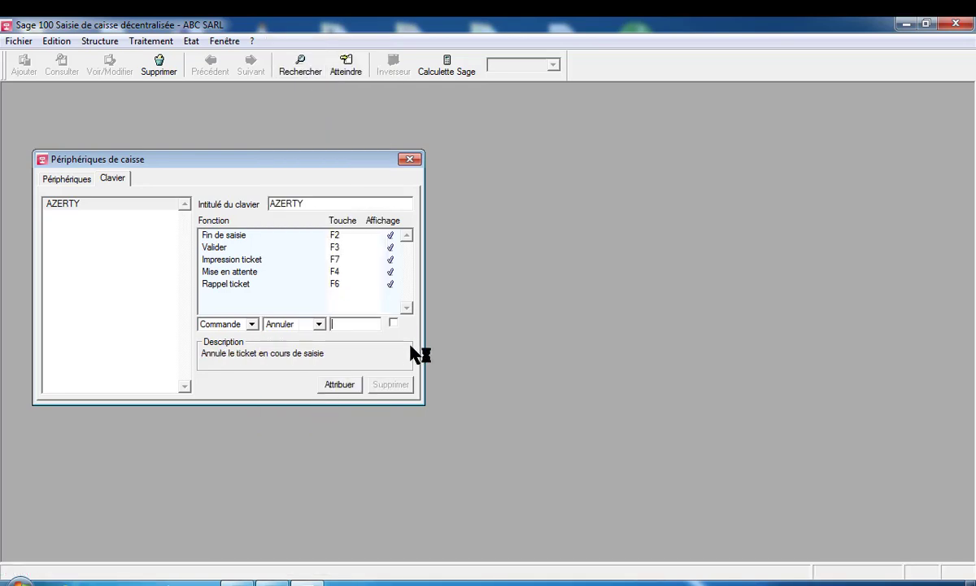
{"action": "key", "text": "F7"}
{"action": "left_click", "coordinate": [392, 323]}
{"action": "left_click", "coordinate": [340, 384]}
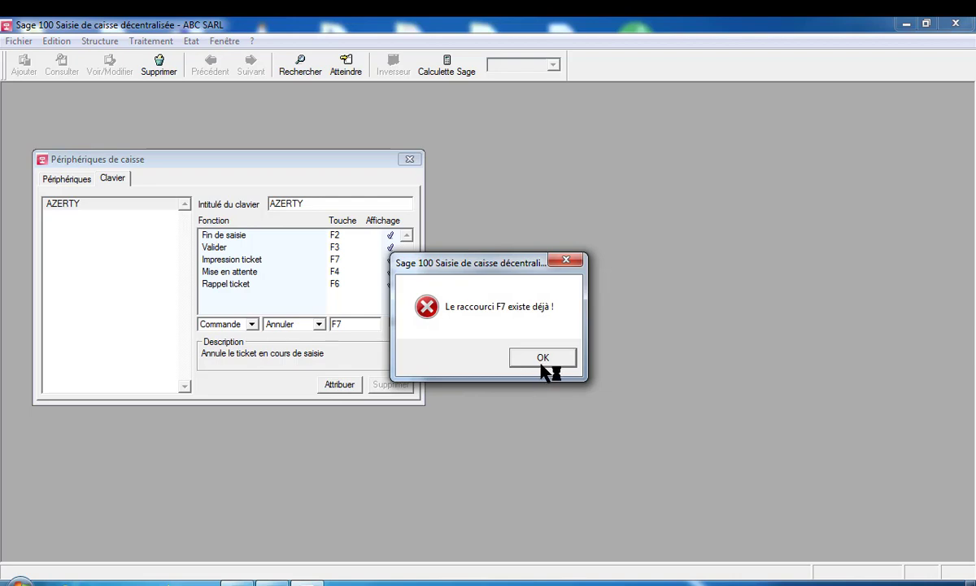
{"action": "left_click", "coordinate": [543, 360]}
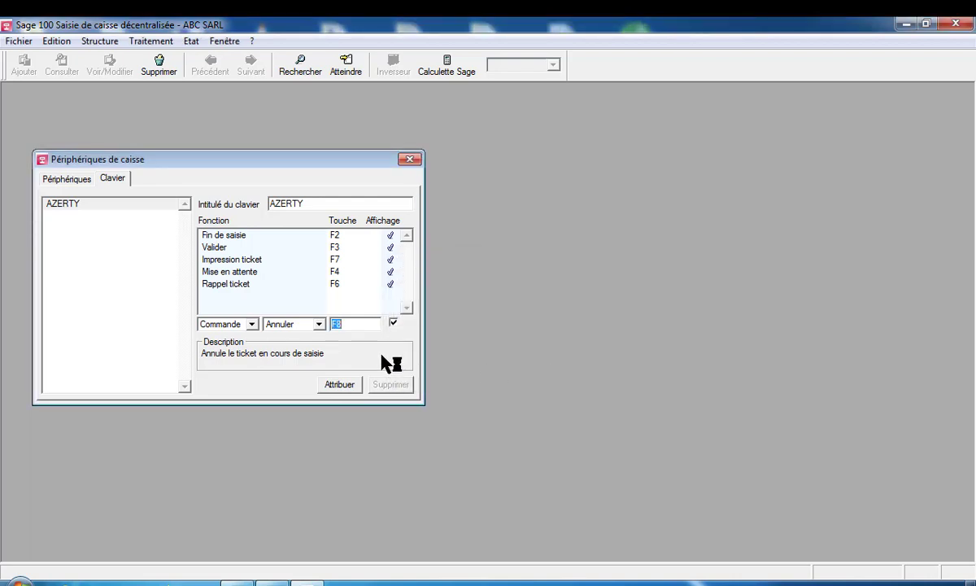
{"action": "left_click", "coordinate": [340, 384]}
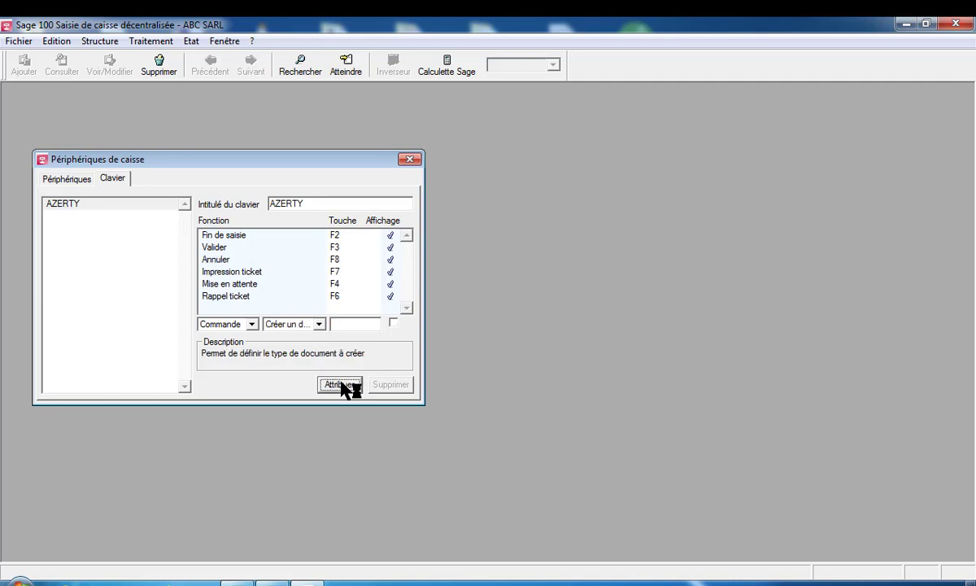
Assign Liste des raccourcis clavier to key F11 with display enabled
{"action": "left_click", "coordinate": [320, 324]}
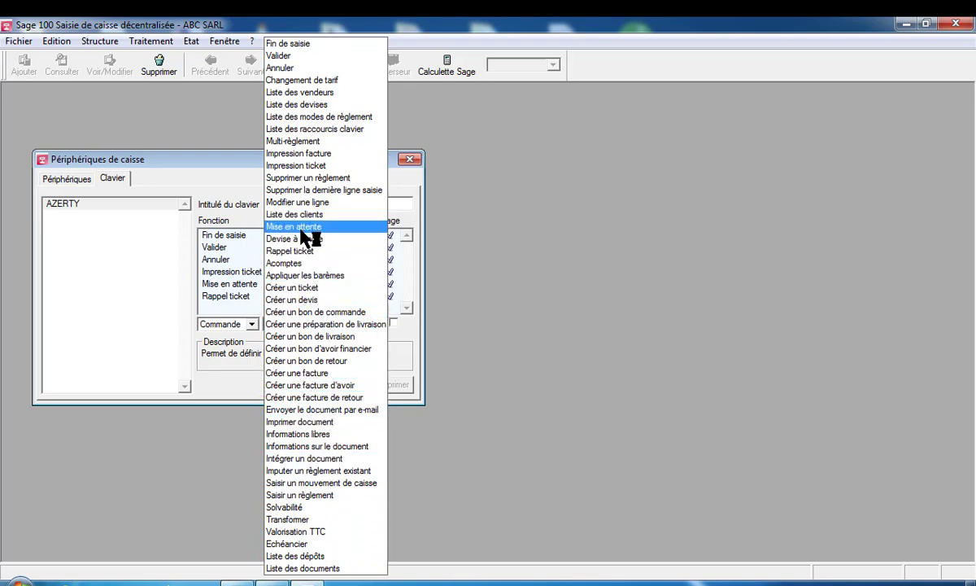
{"action": "left_click", "coordinate": [303, 129]}
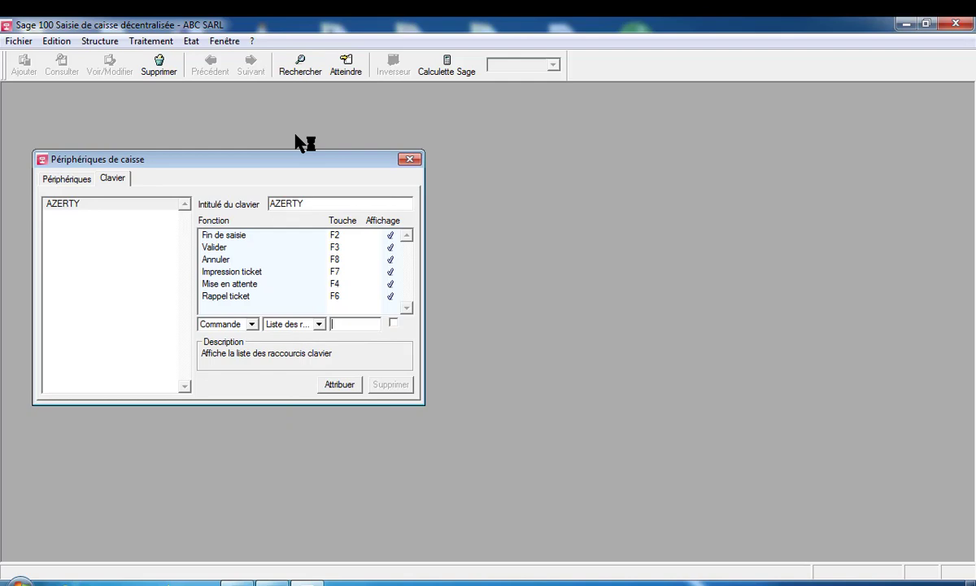
{"action": "key", "text": "F11"}
{"action": "key", "text": "BackSpace"}
{"action": "key", "text": "F11"}
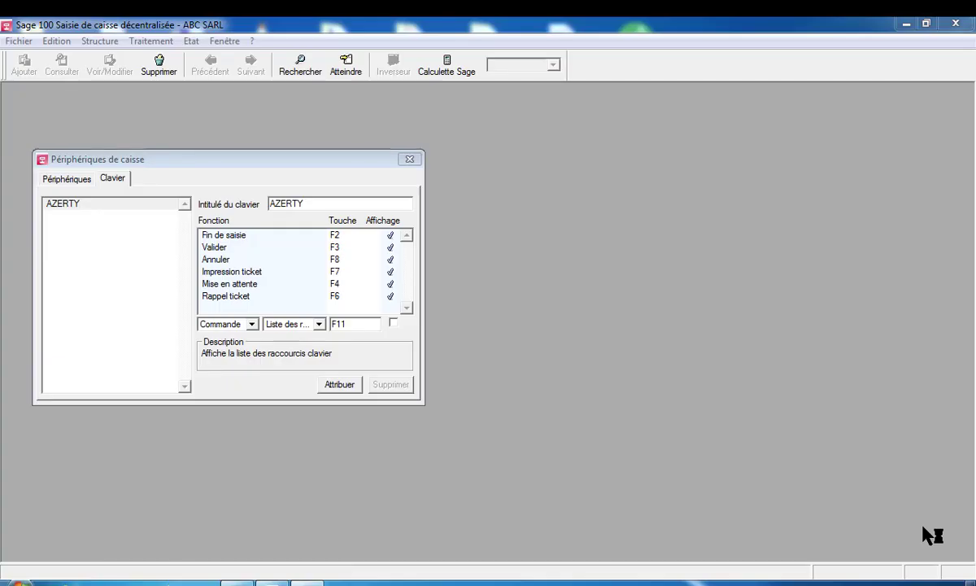
{"action": "left_click", "coordinate": [393, 323]}
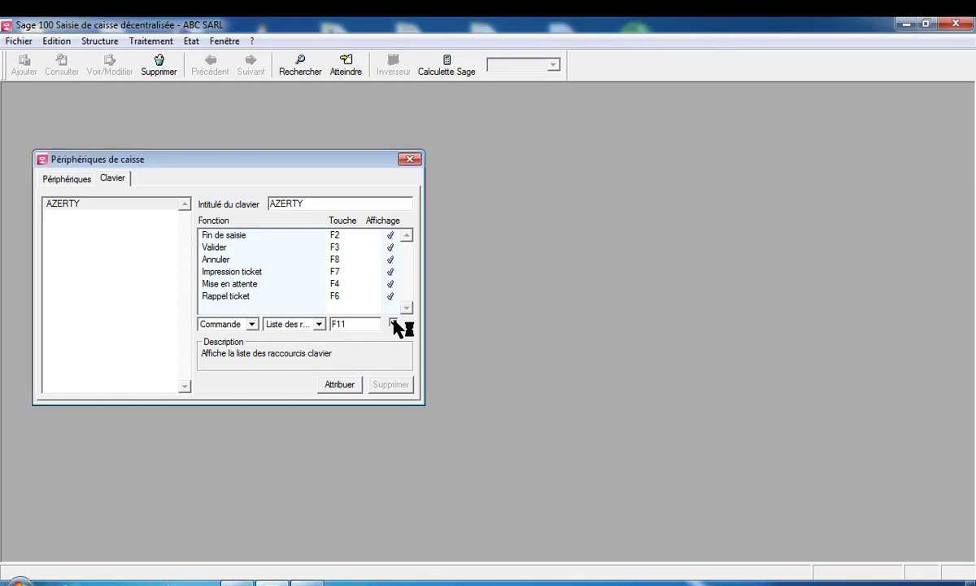
{"action": "left_click", "coordinate": [341, 385]}
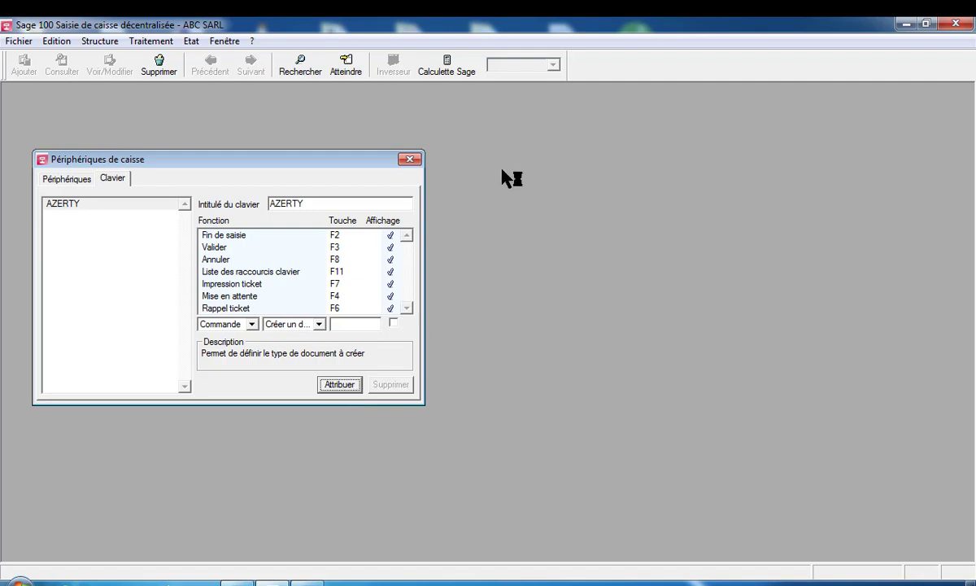
Close the peripherals settings and review the storage depots, item families and articles lists
{"action": "left_click", "coordinate": [412, 158]}
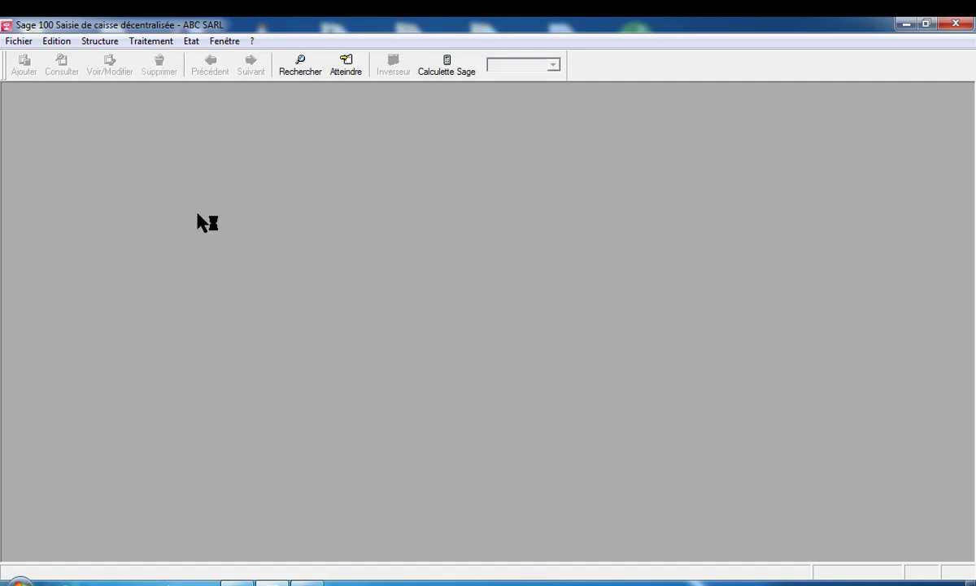
{"action": "left_click", "coordinate": [106, 44]}
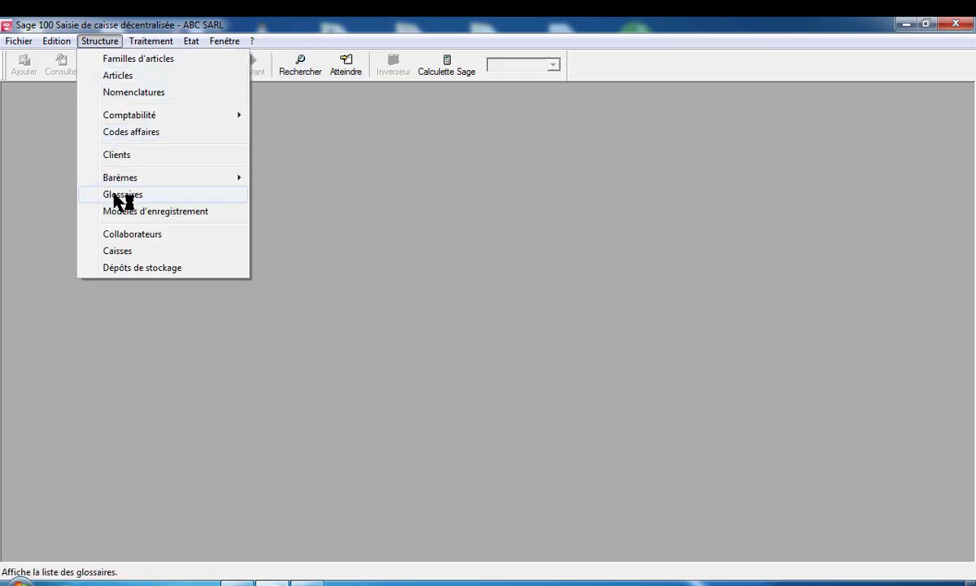
{"action": "left_click", "coordinate": [135, 268]}
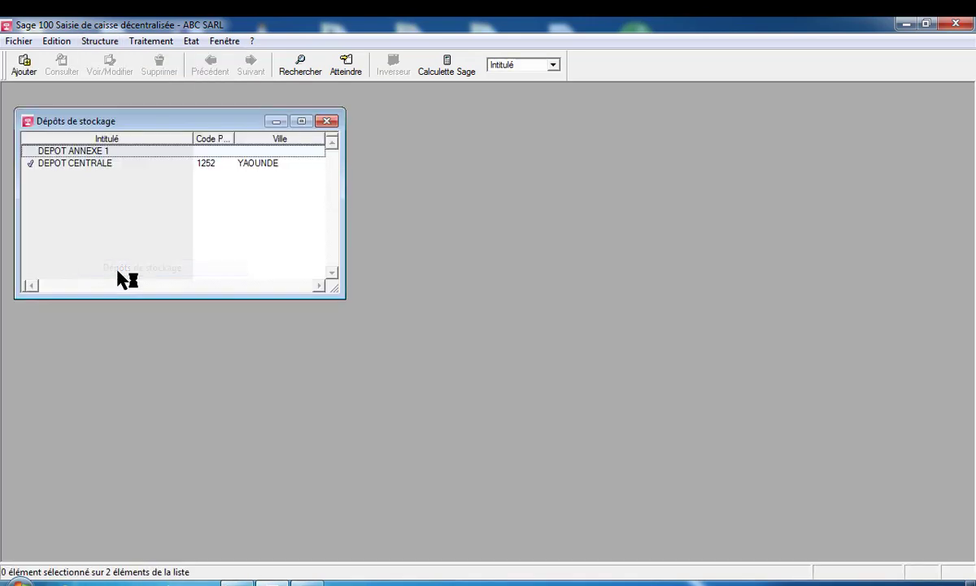
{"action": "left_click", "coordinate": [327, 121]}
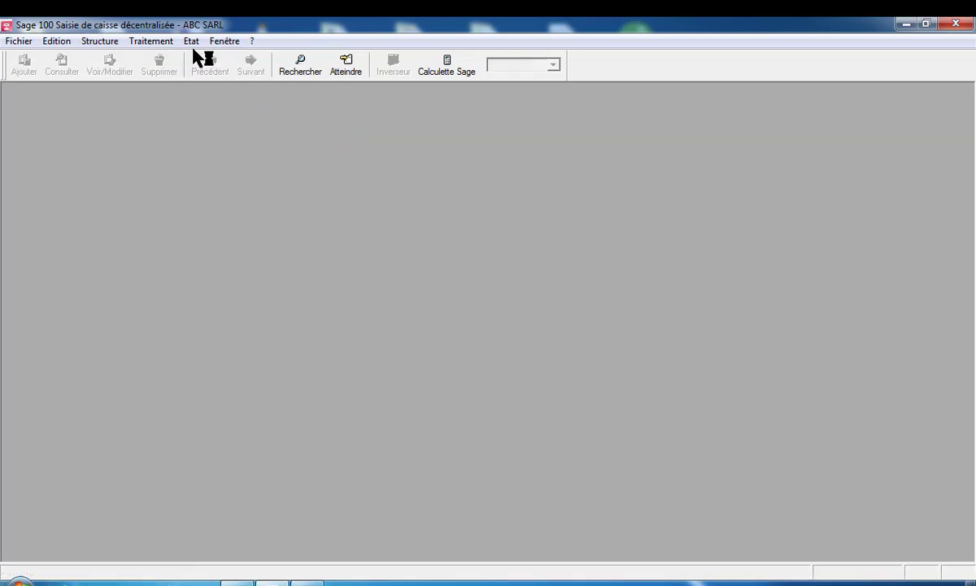
{"action": "left_click", "coordinate": [103, 42]}
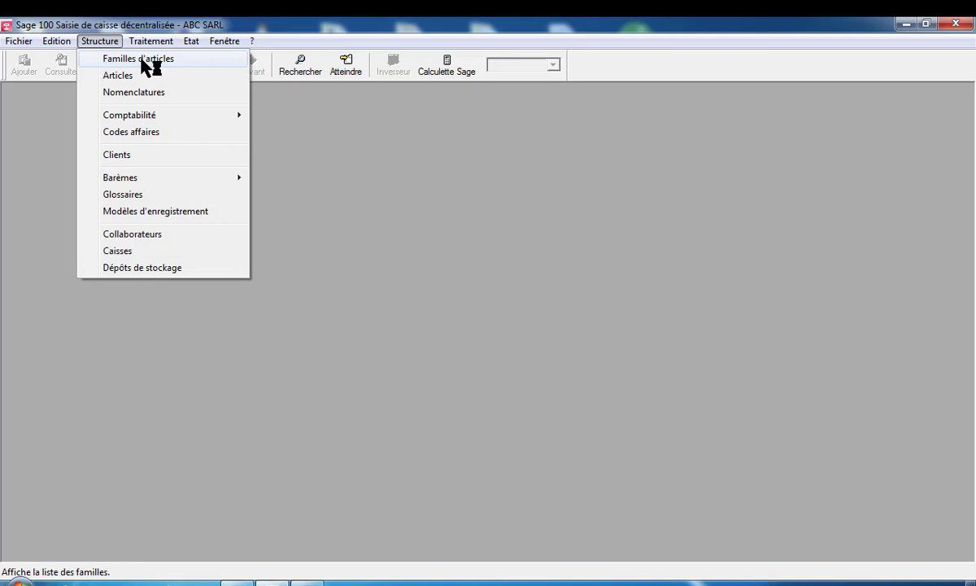
{"action": "left_click", "coordinate": [151, 61]}
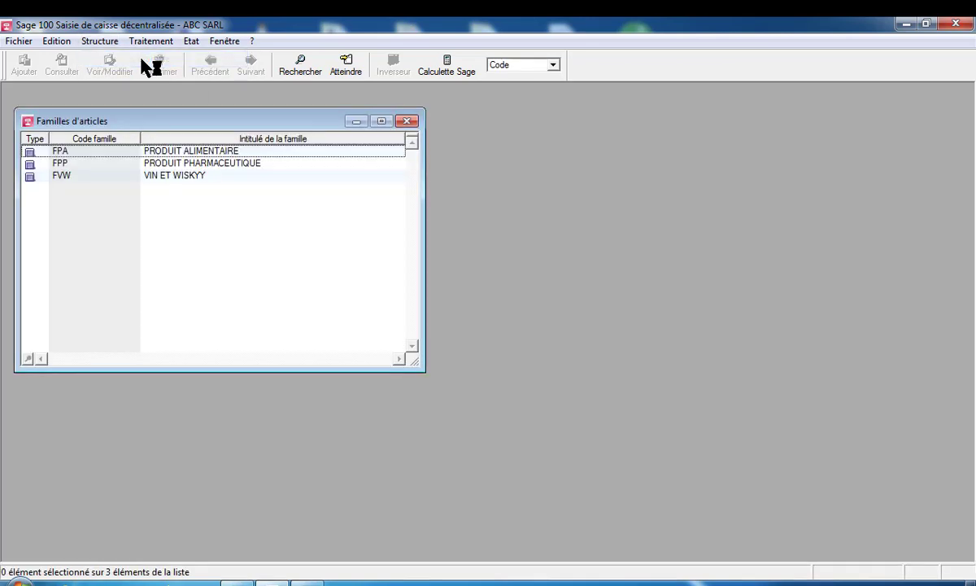
{"action": "left_click", "coordinate": [408, 122]}
{"action": "left_click", "coordinate": [100, 42]}
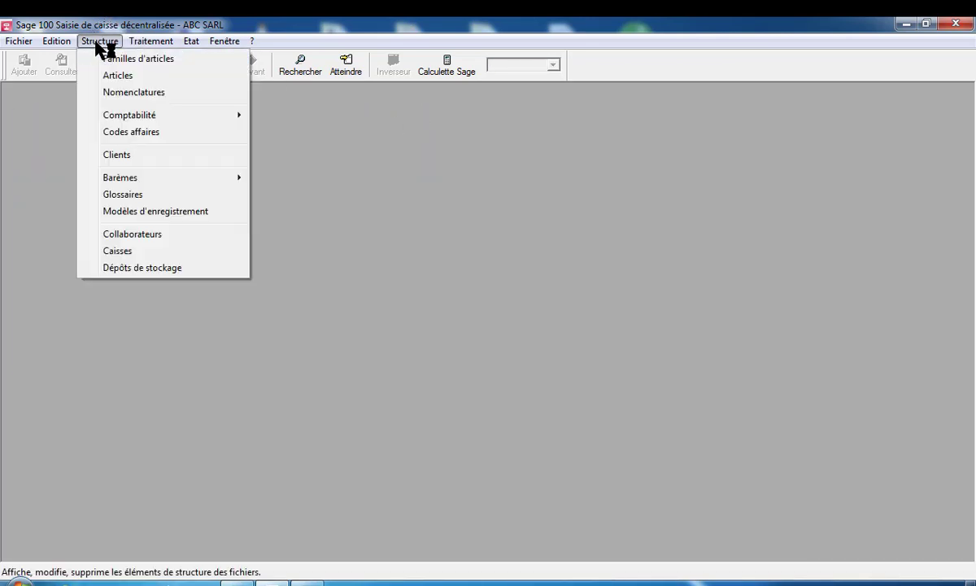
{"action": "left_click", "coordinate": [113, 75]}
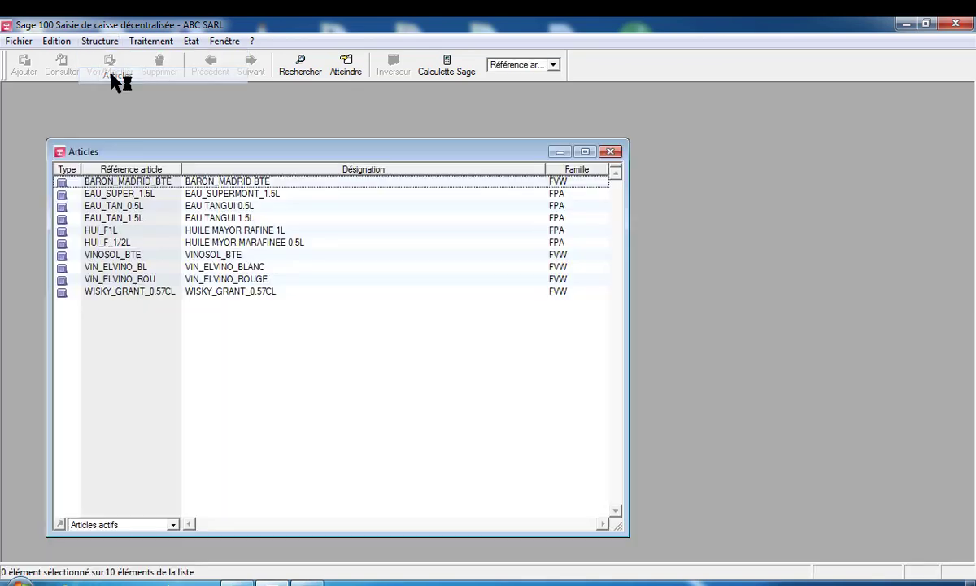
{"action": "left_click", "coordinate": [612, 153]}
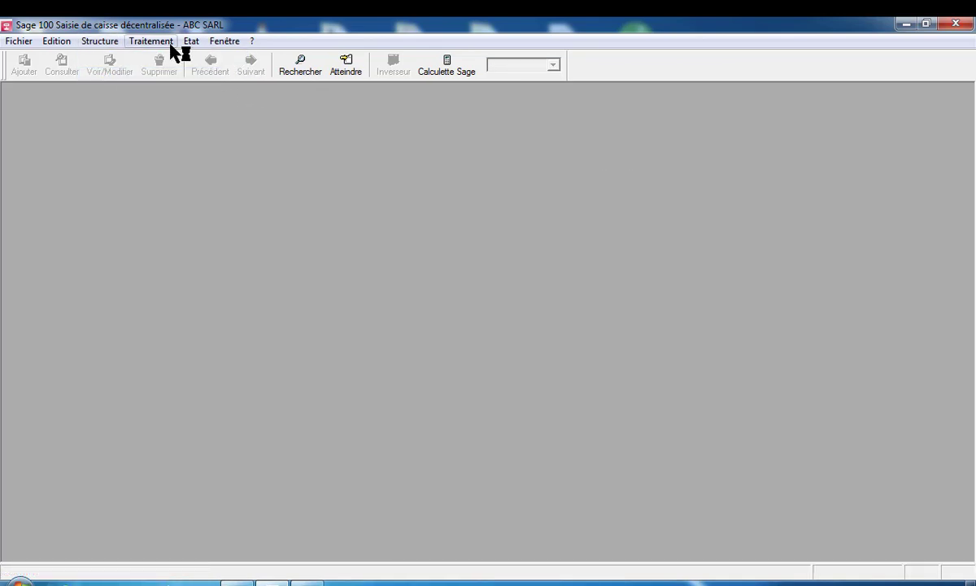
Try Traitement > Ouverture de caisse three times, dismissing 'Il n'existe aucune caisse !' each time
{"action": "left_click", "coordinate": [151, 41]}
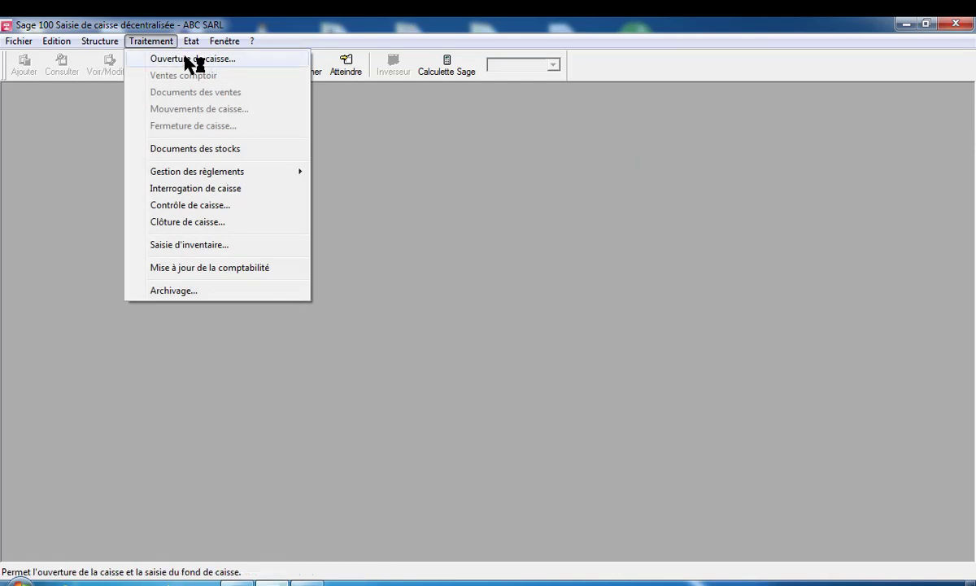
{"action": "left_click", "coordinate": [193, 60]}
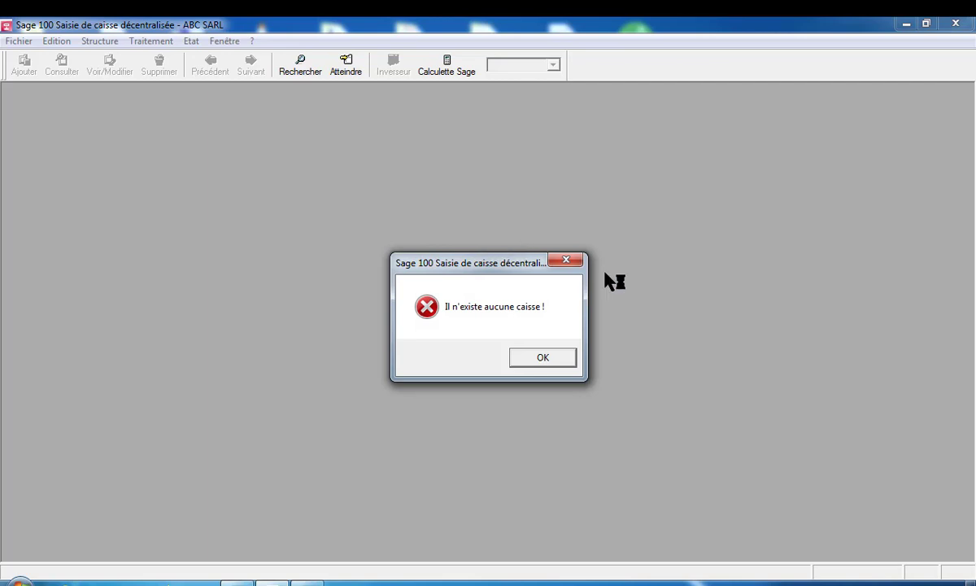
{"action": "left_click", "coordinate": [577, 262]}
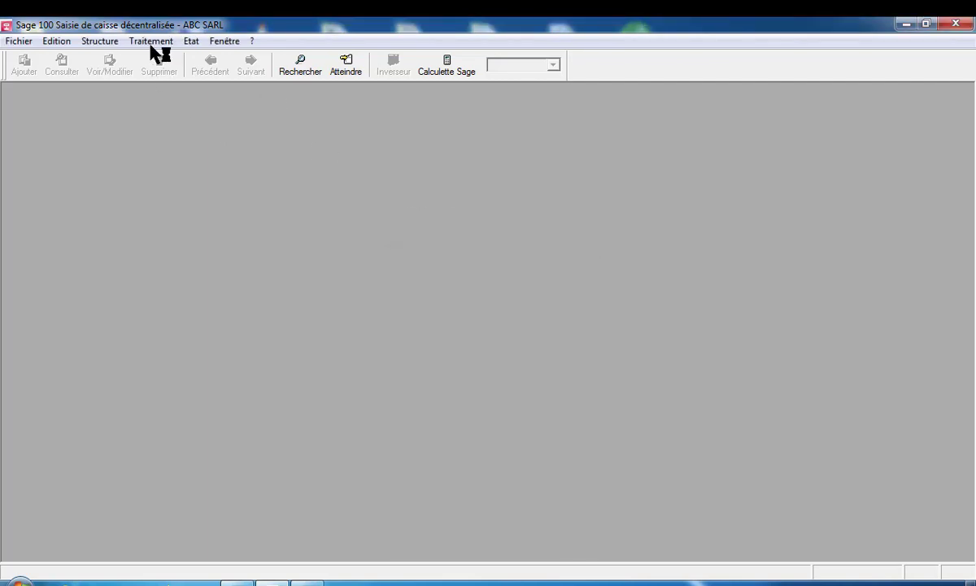
{"action": "left_click", "coordinate": [154, 41]}
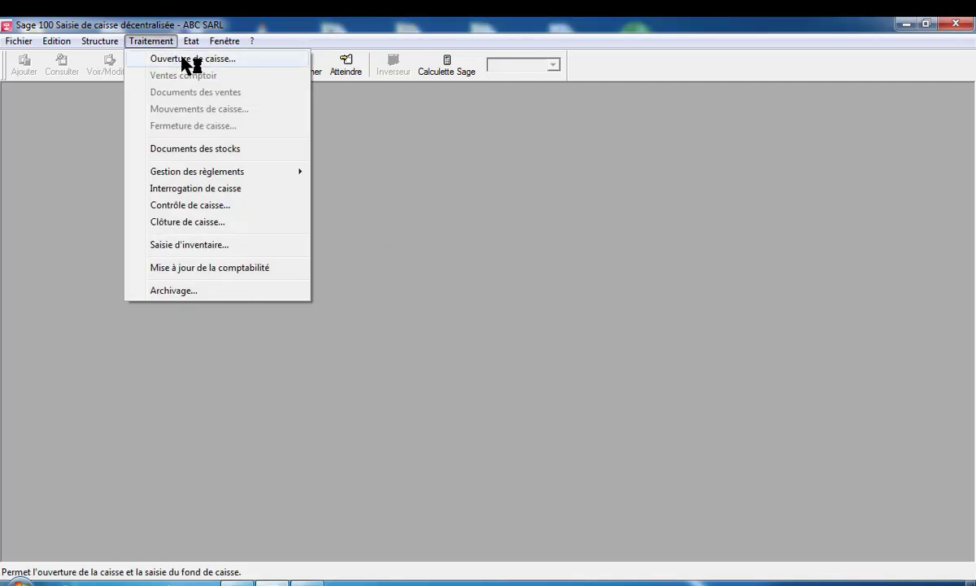
{"action": "left_click", "coordinate": [186, 60]}
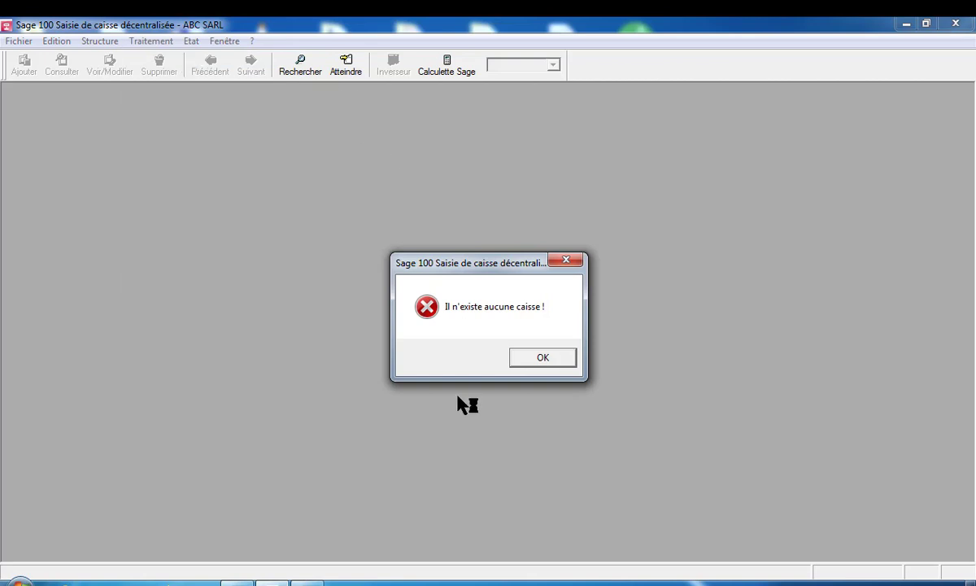
{"action": "left_click", "coordinate": [537, 365]}
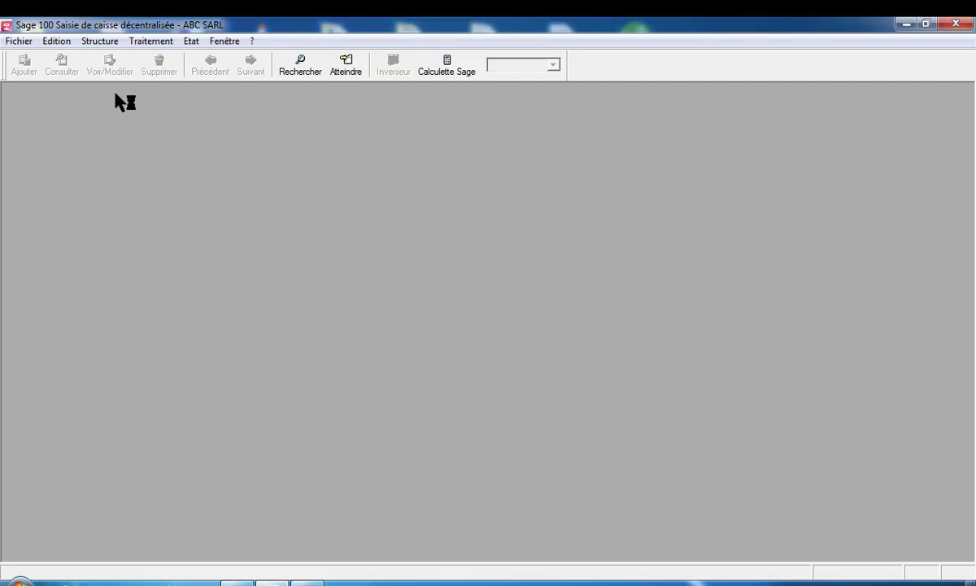
{"action": "left_click", "coordinate": [151, 41]}
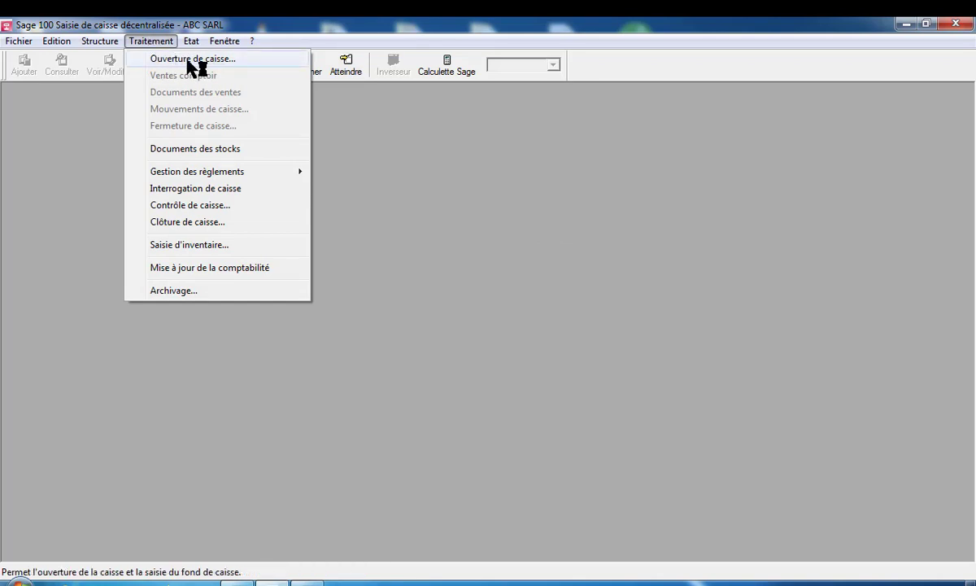
{"action": "left_click", "coordinate": [192, 60]}
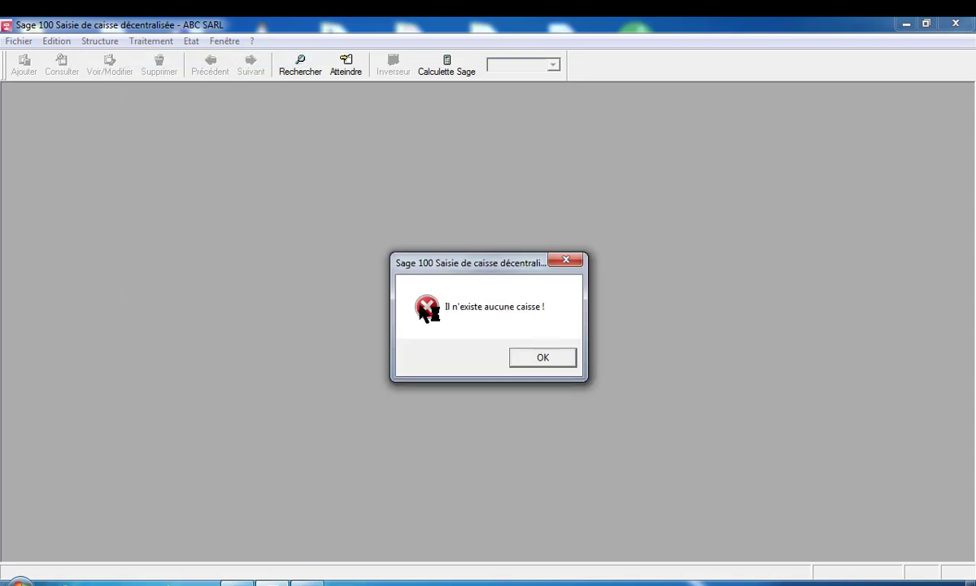
{"action": "left_click", "coordinate": [538, 366]}
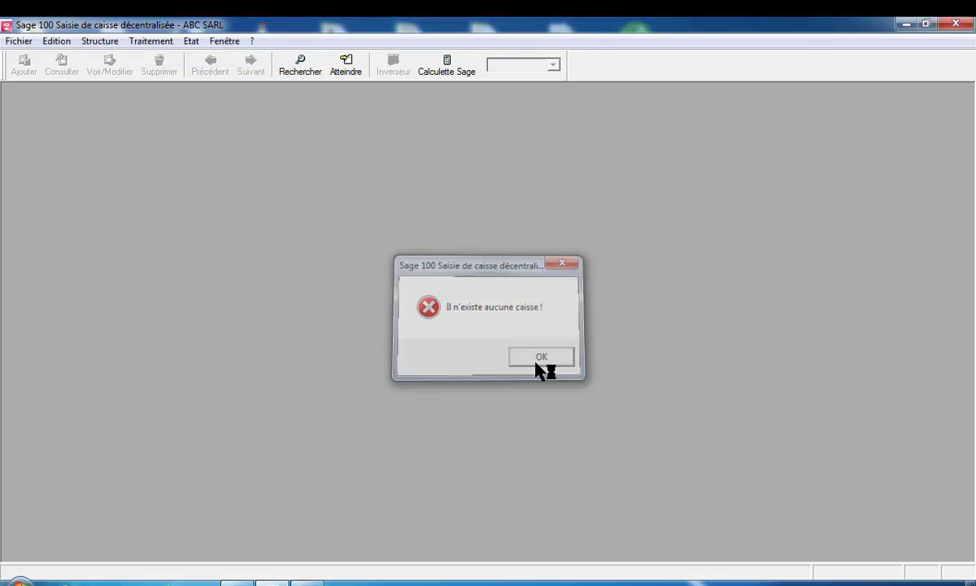
{"action": "left_click", "coordinate": [100, 43]}
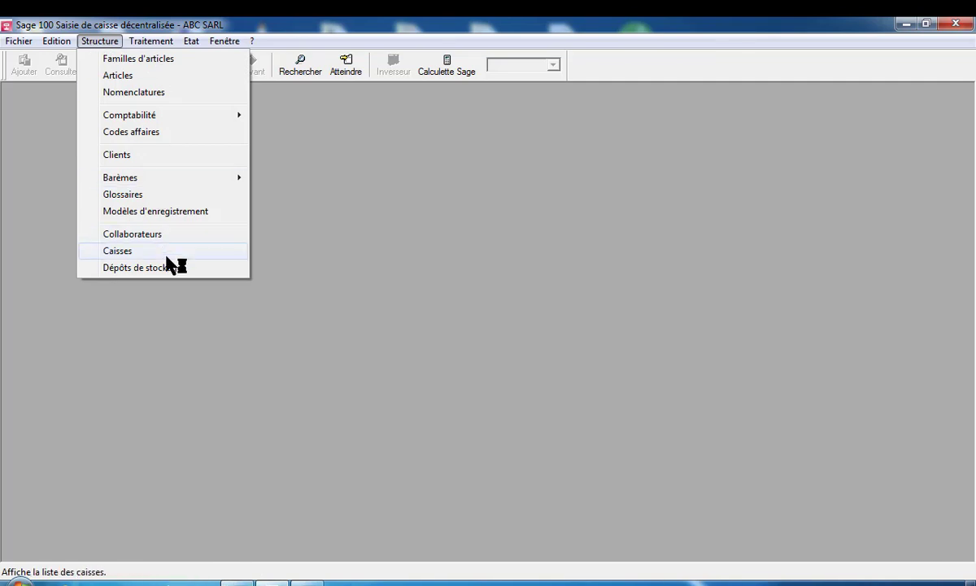
Create till CAISSE PRINCIPALE with the second salesperson as default and journal code BQ
{"action": "left_click", "coordinate": [144, 259]}
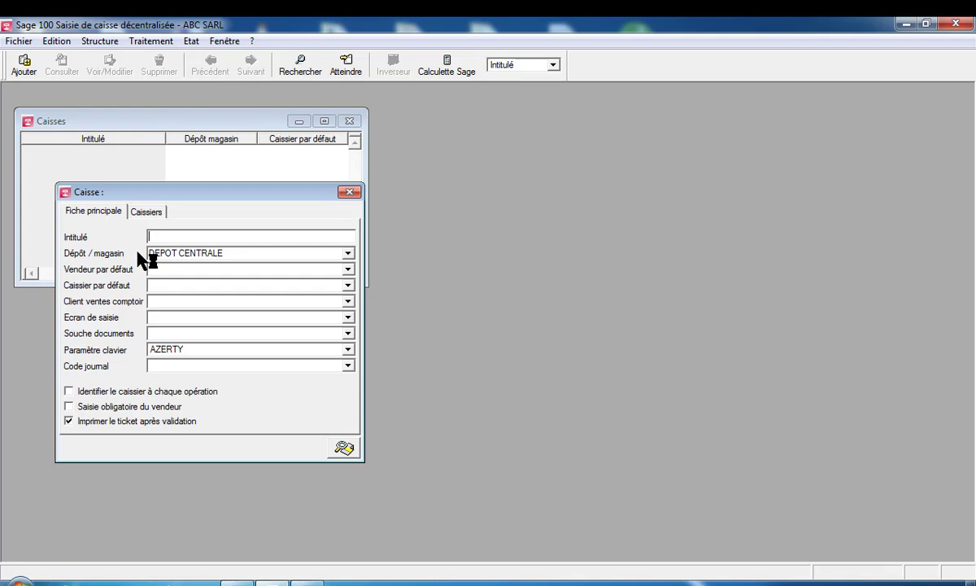
{"action": "type", "text": "CAISSE PRINCIP"}
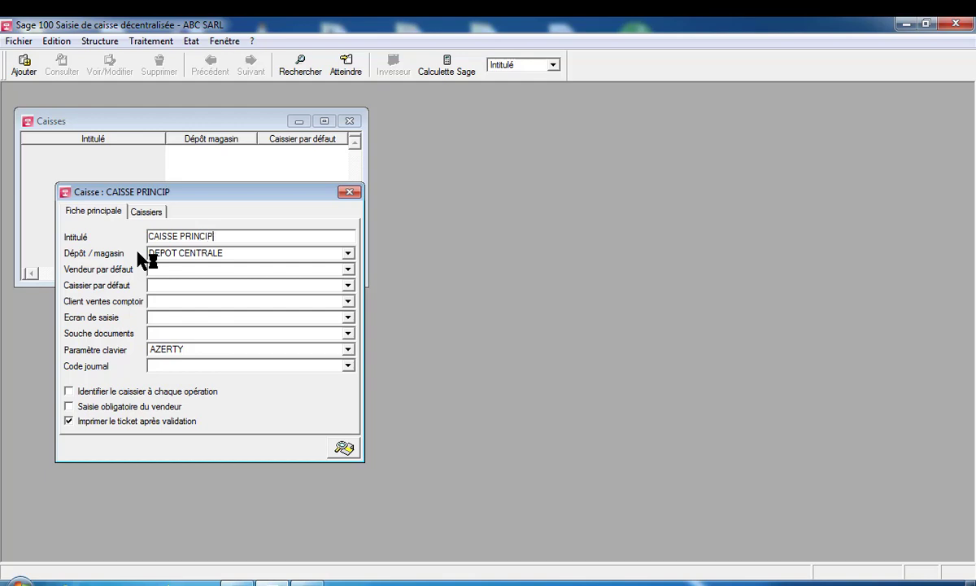
{"action": "type", "text": "ALE"}
{"action": "left_click", "coordinate": [348, 269]}
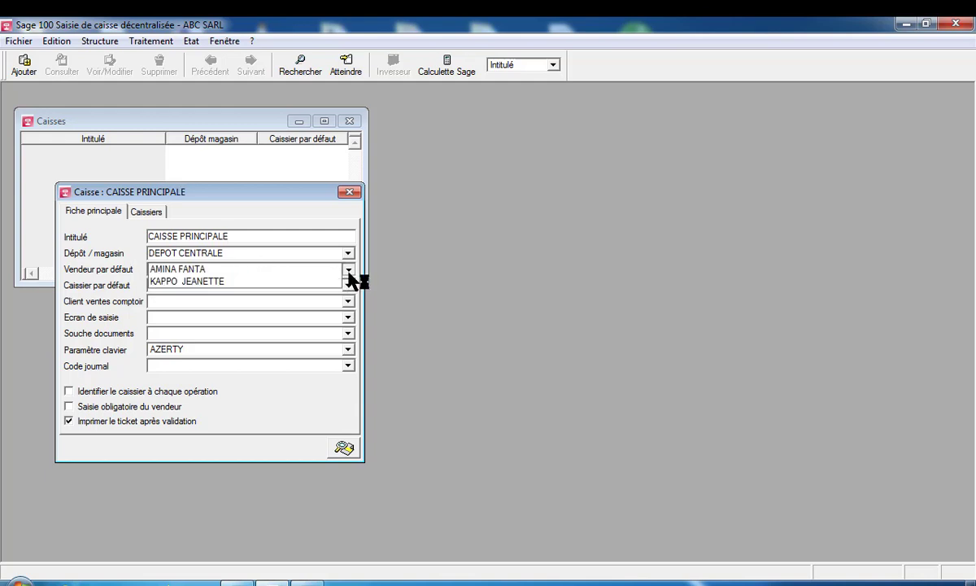
{"action": "left_click", "coordinate": [297, 281]}
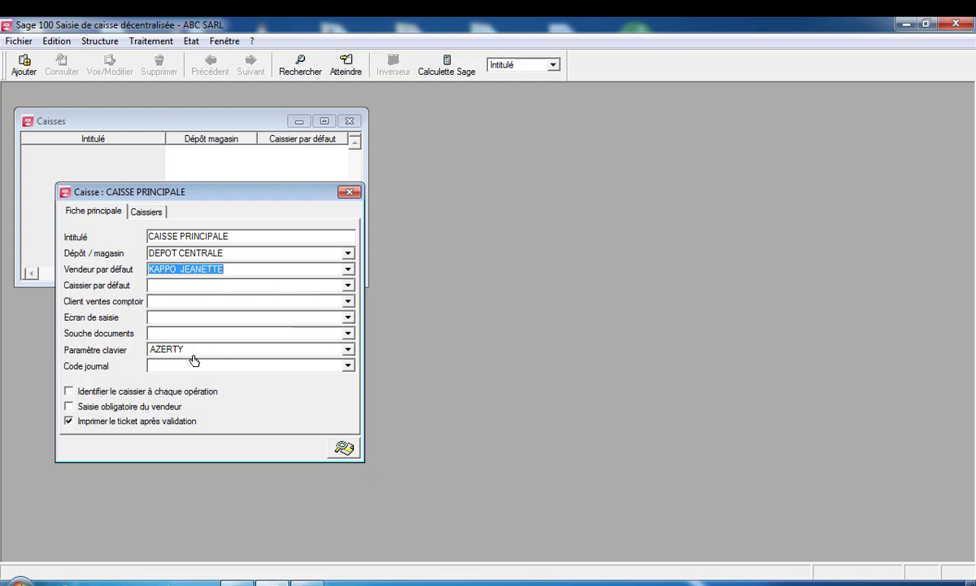
{"action": "left_click", "coordinate": [349, 366]}
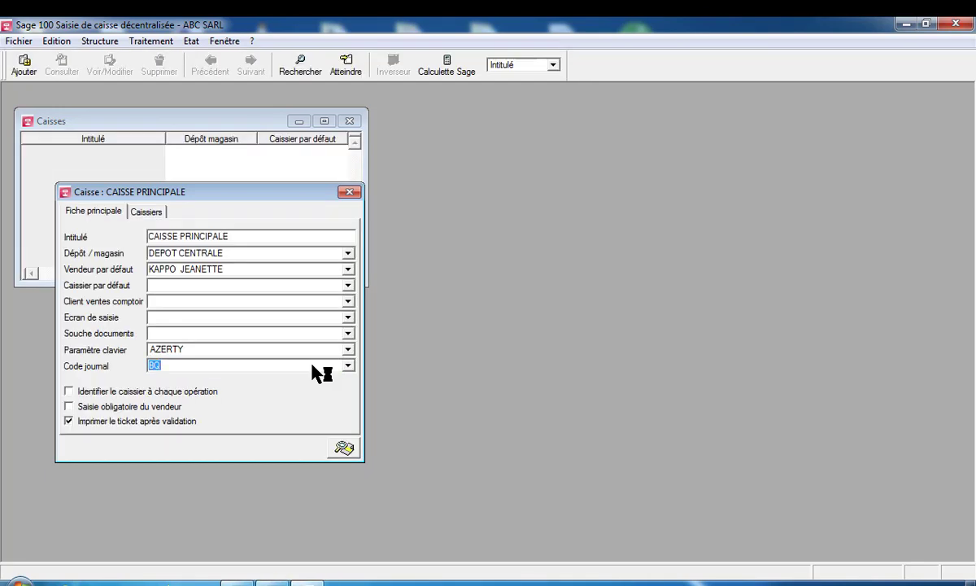
{"action": "left_click", "coordinate": [313, 366]}
Check the list of journal codes from the Structure menu
{"action": "left_click", "coordinate": [102, 43]}
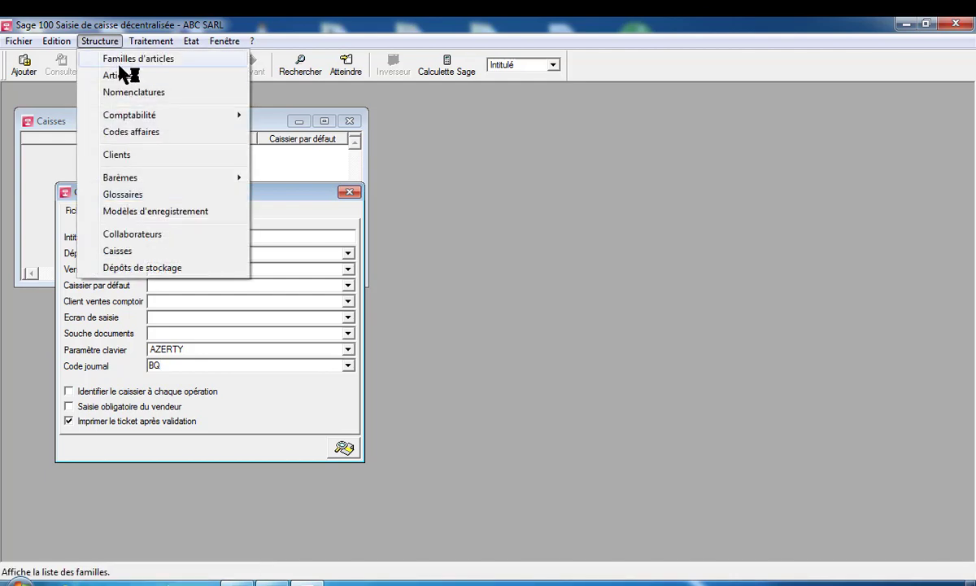
{"action": "mouse_move", "coordinate": [134, 115]}
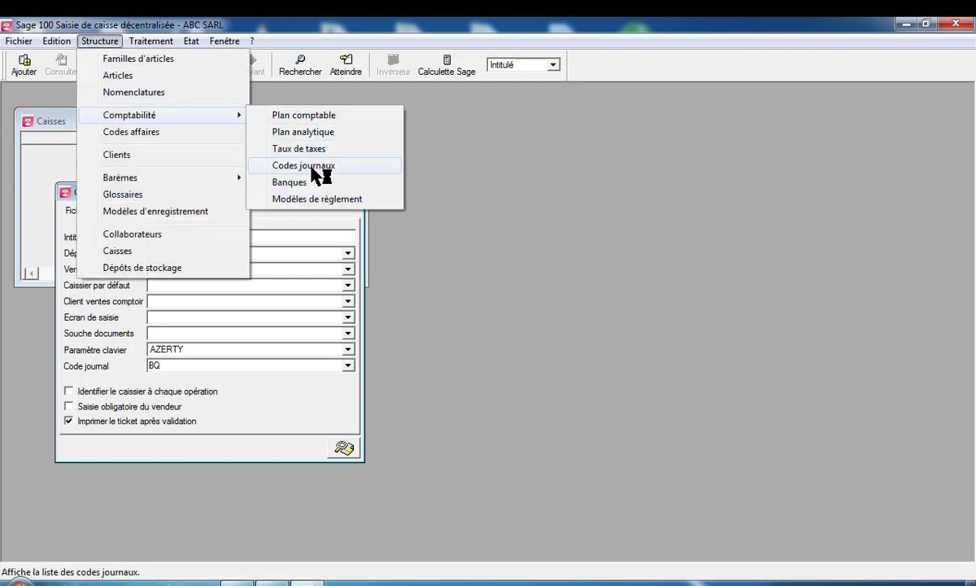
{"action": "left_click", "coordinate": [312, 165]}
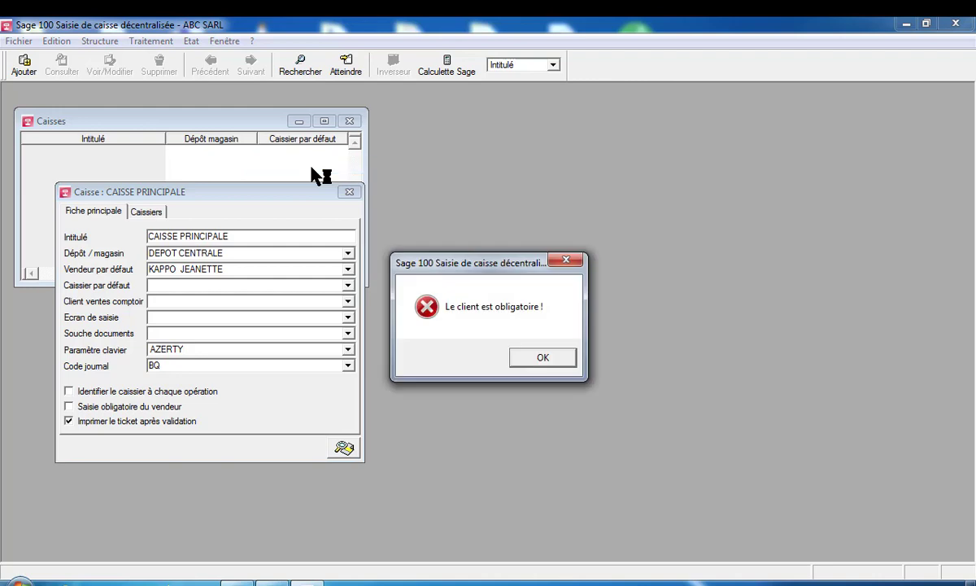
Dismiss the mandatory-client error, set the first client for counter sales, and view the cashiers
{"action": "left_click", "coordinate": [545, 363]}
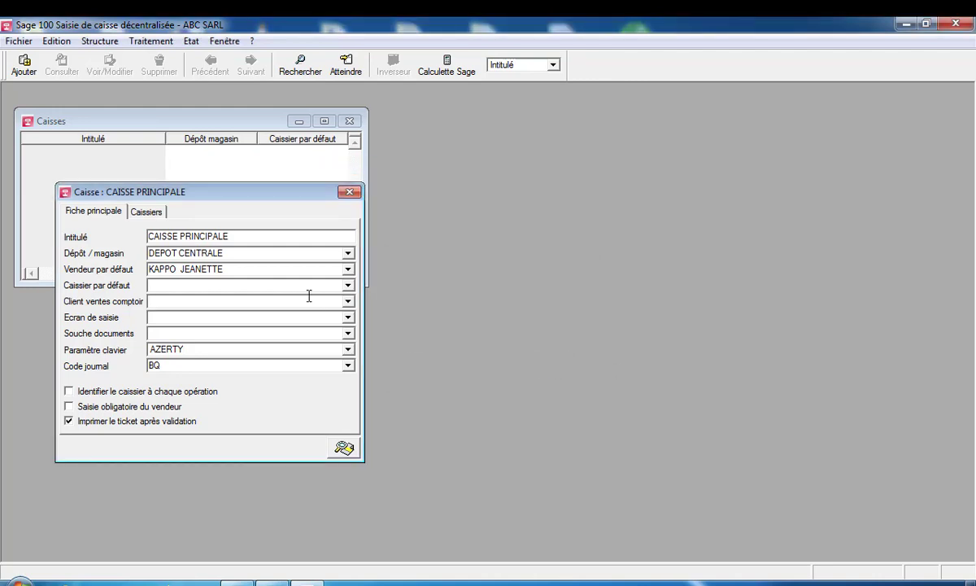
{"action": "left_click", "coordinate": [349, 302]}
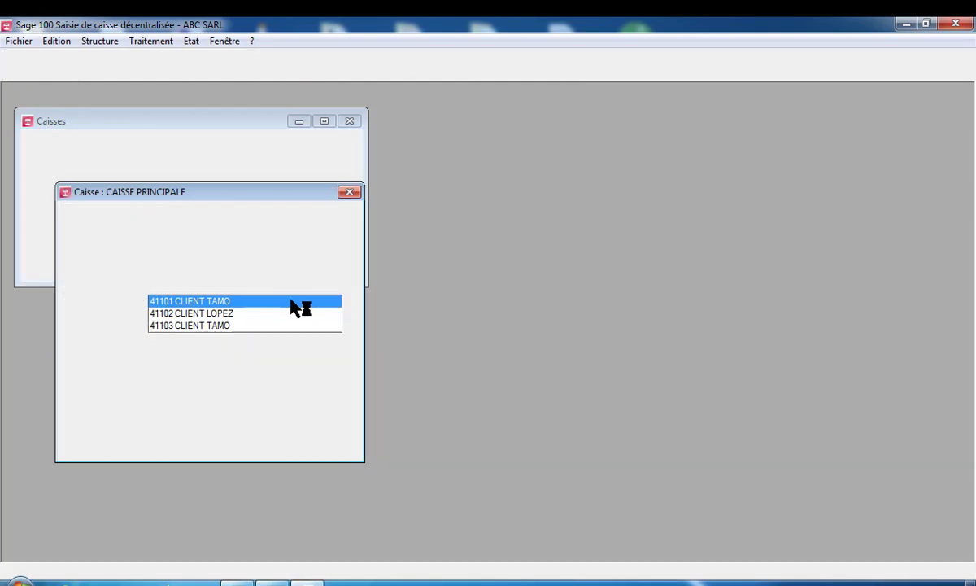
{"action": "left_click", "coordinate": [291, 301]}
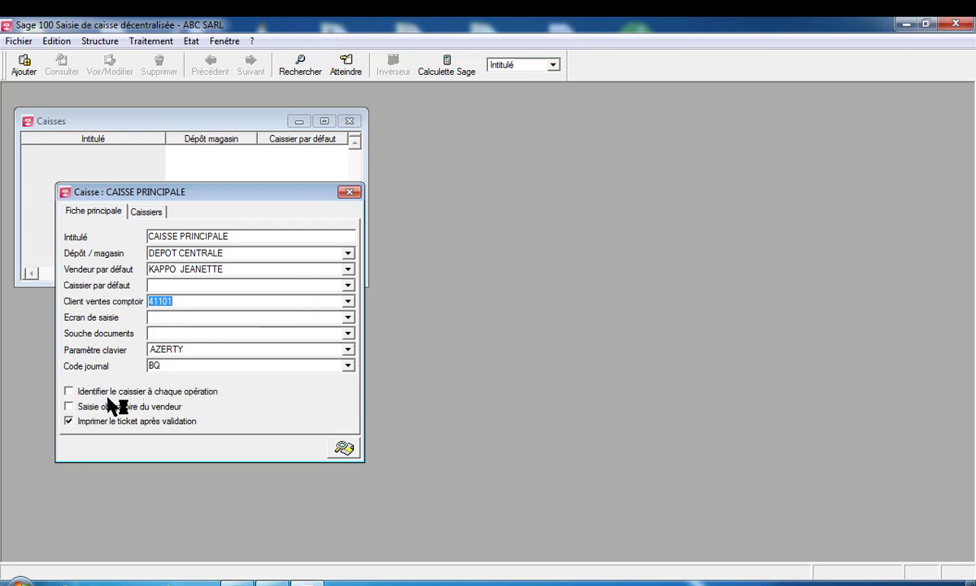
{"action": "left_click", "coordinate": [147, 213]}
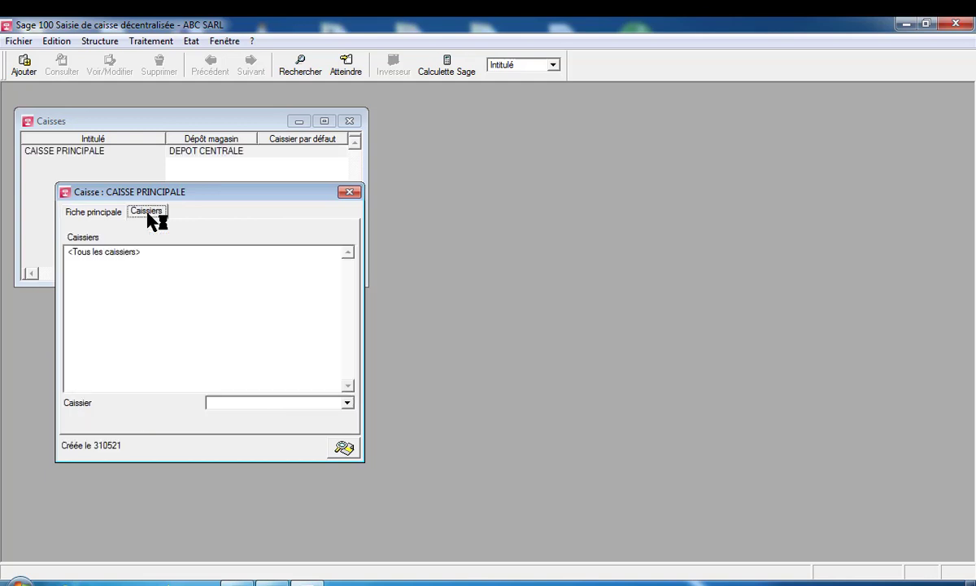
Try CAISSE PRINCIPALE as the cashier, dismiss the unknown-collaborator error, and return to Fiche principale
{"action": "left_click", "coordinate": [350, 404]}
{"action": "type", "text": "CAISSE PRINCIPALE"}
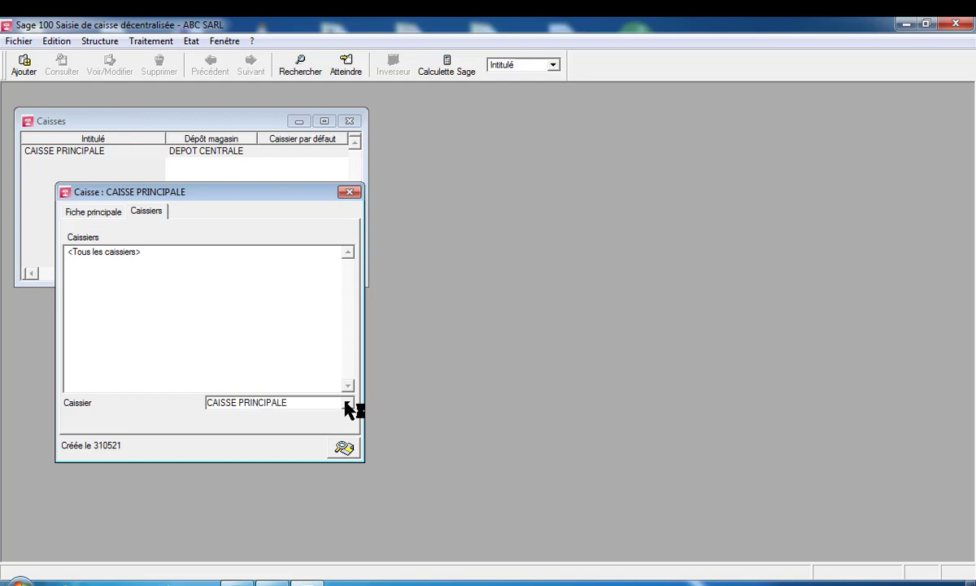
{"action": "key", "text": "Tab"}
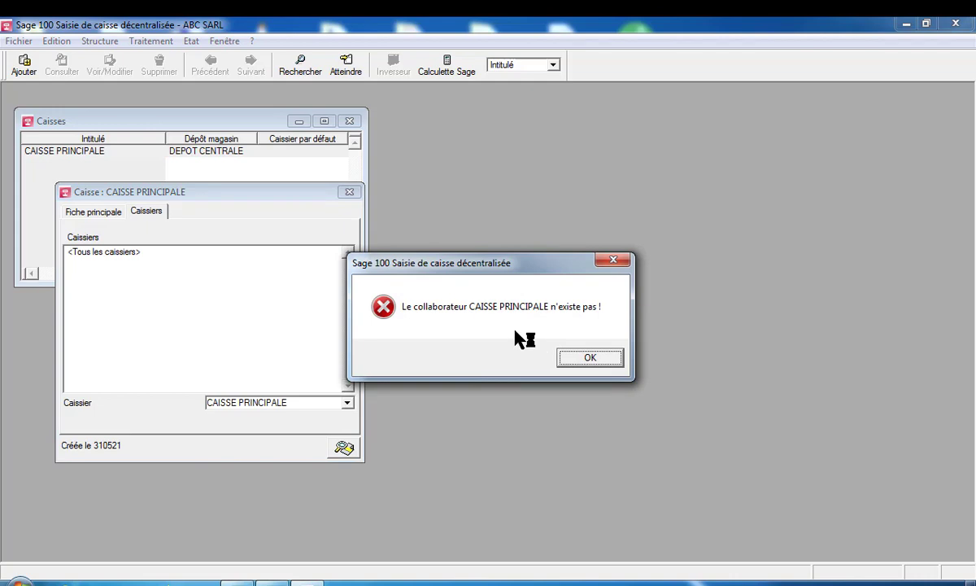
{"action": "left_click", "coordinate": [591, 357]}
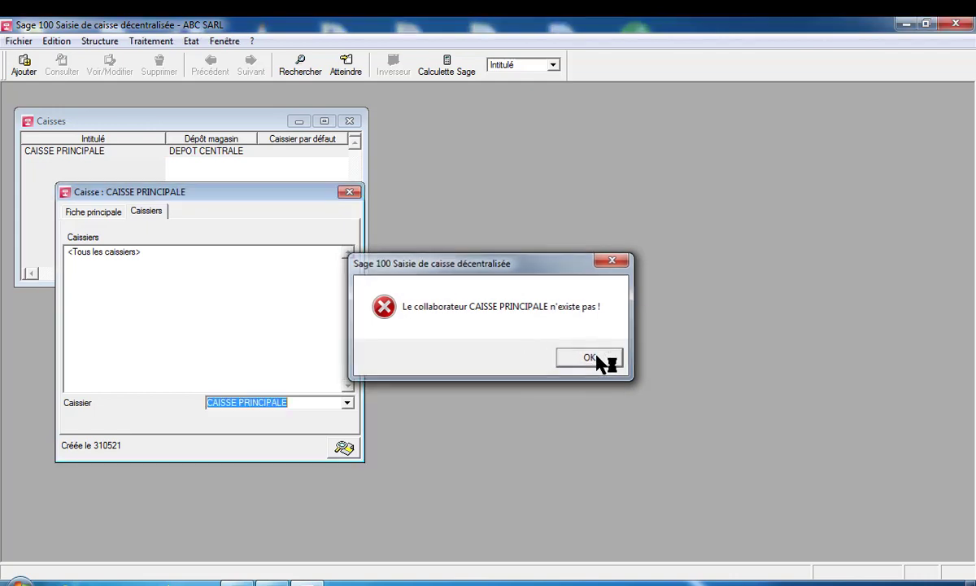
{"action": "left_click", "coordinate": [102, 215]}
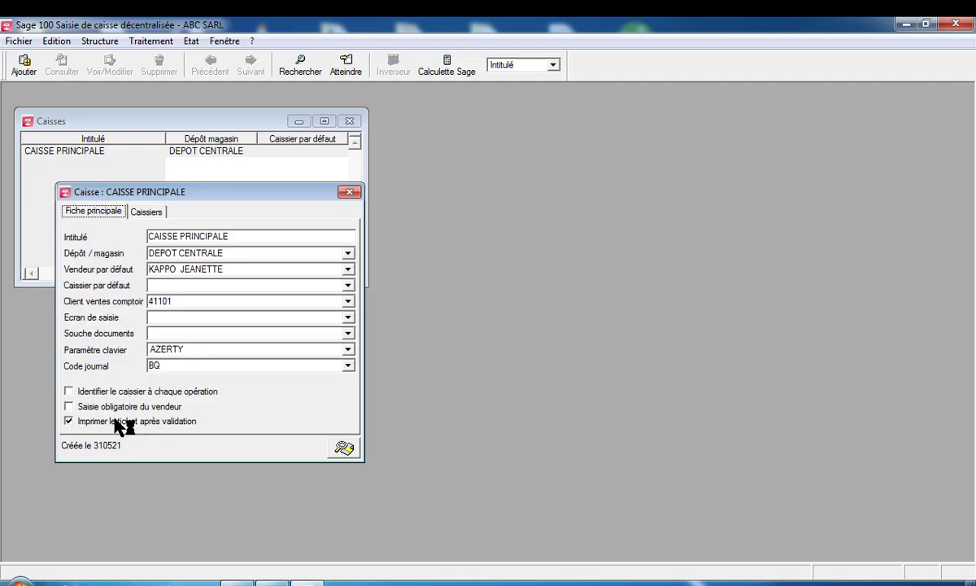
Require salesperson entry and cashier identification on CAISSE PRINCIPALE and save it
{"action": "left_click", "coordinate": [71, 408]}
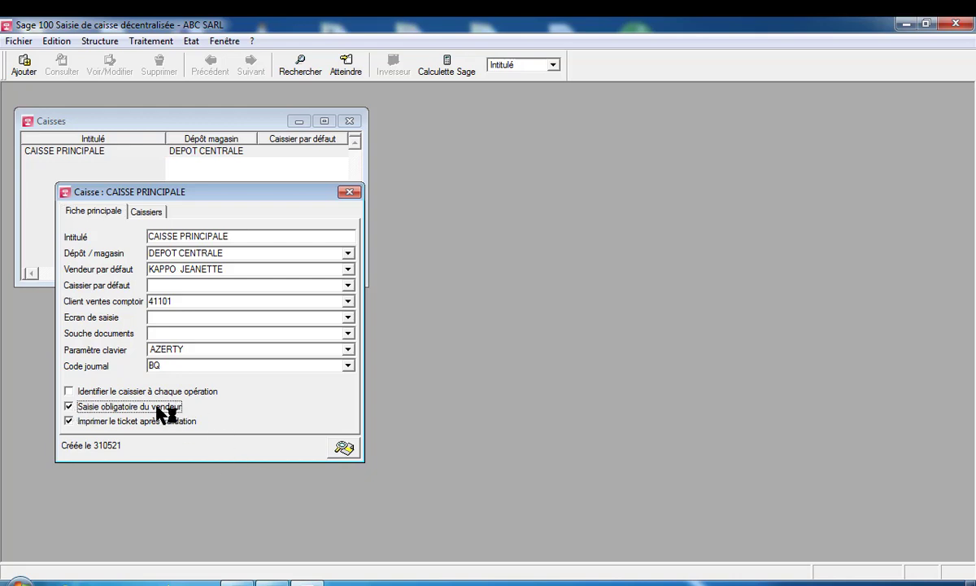
{"action": "left_click", "coordinate": [72, 390]}
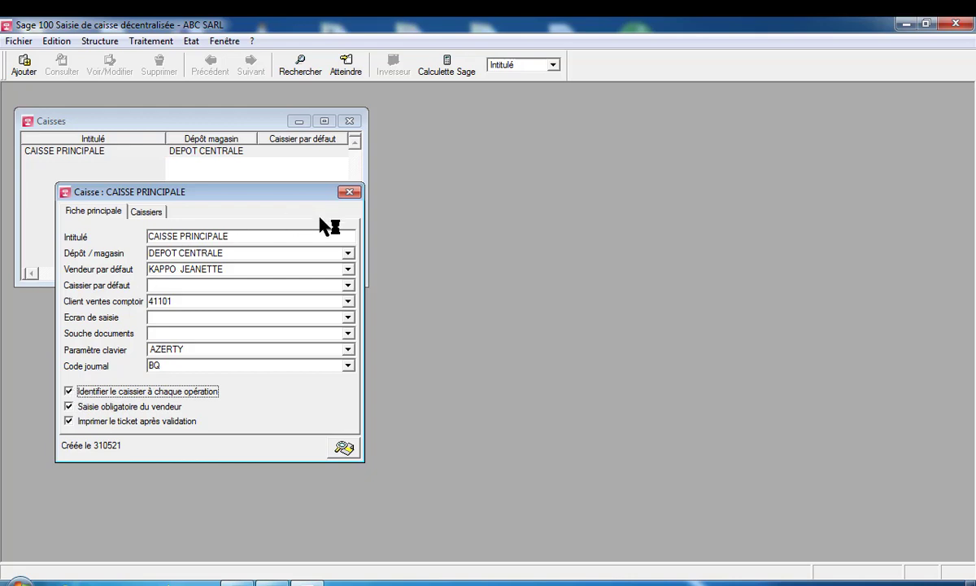
{"action": "key", "text": "Return"}
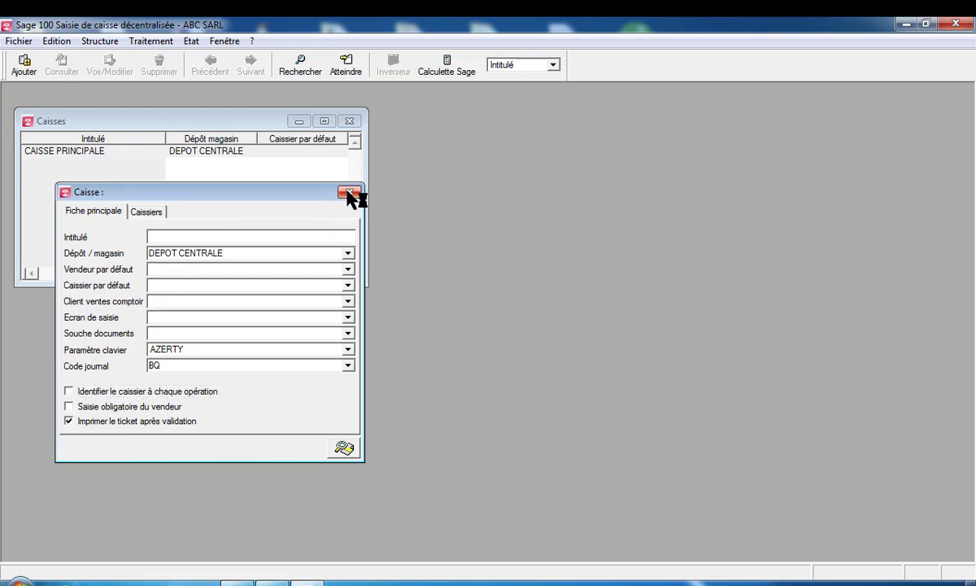
Close the blank unnamed register form, discarding it after the missing-name warning
{"action": "left_click", "coordinate": [349, 192]}
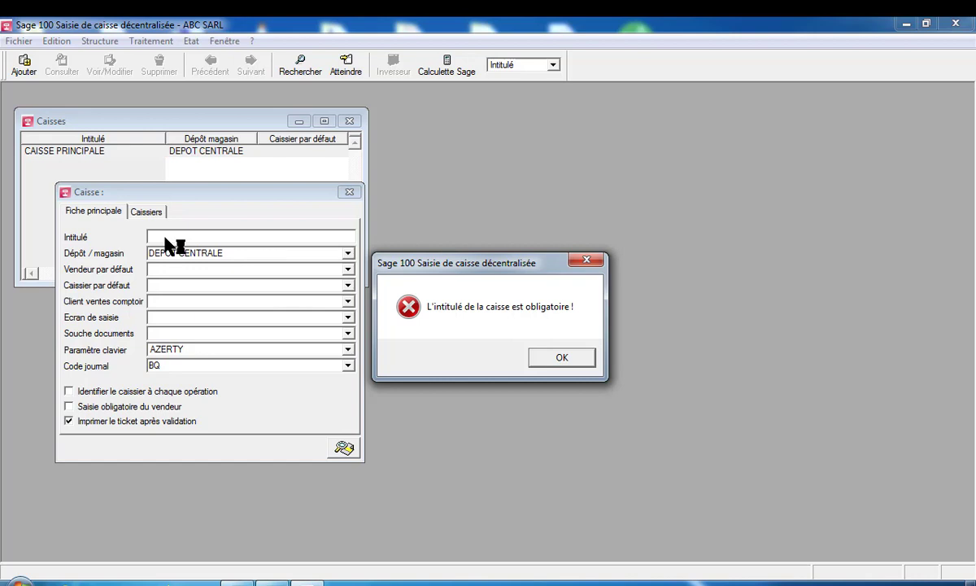
{"action": "key", "text": "Return"}
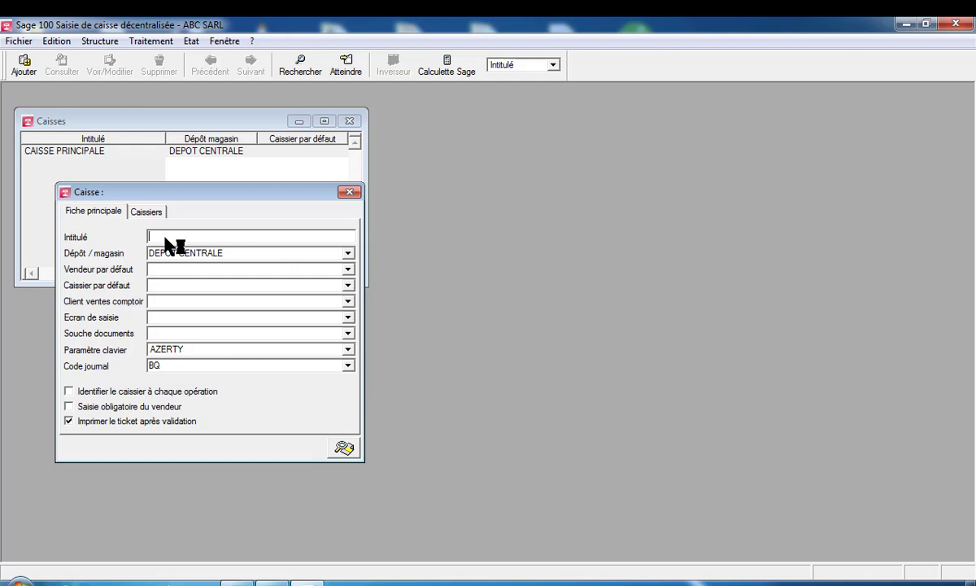
{"action": "key", "text": "Escape"}
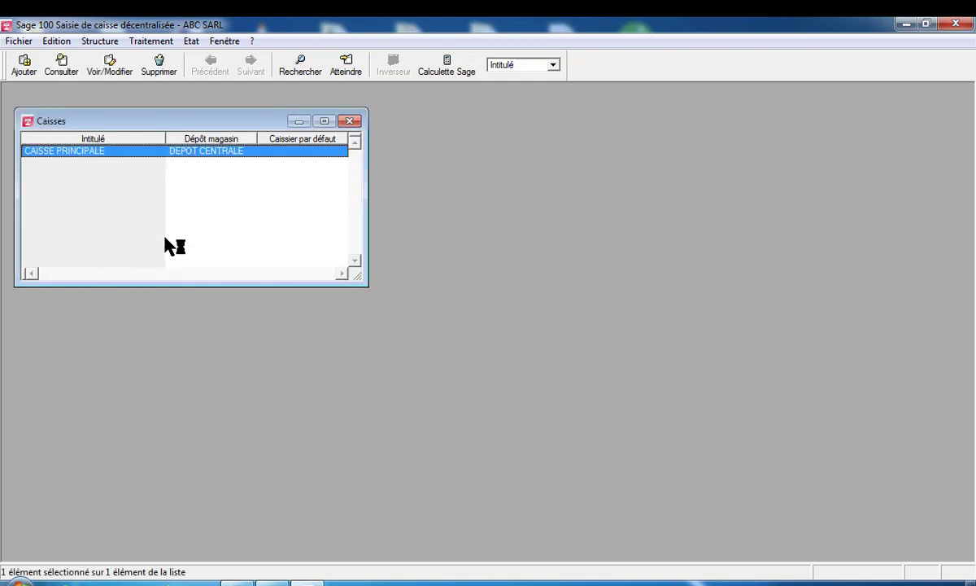
Close the cash register list and bring up the Collaborateurs list
{"action": "left_click", "coordinate": [350, 121]}
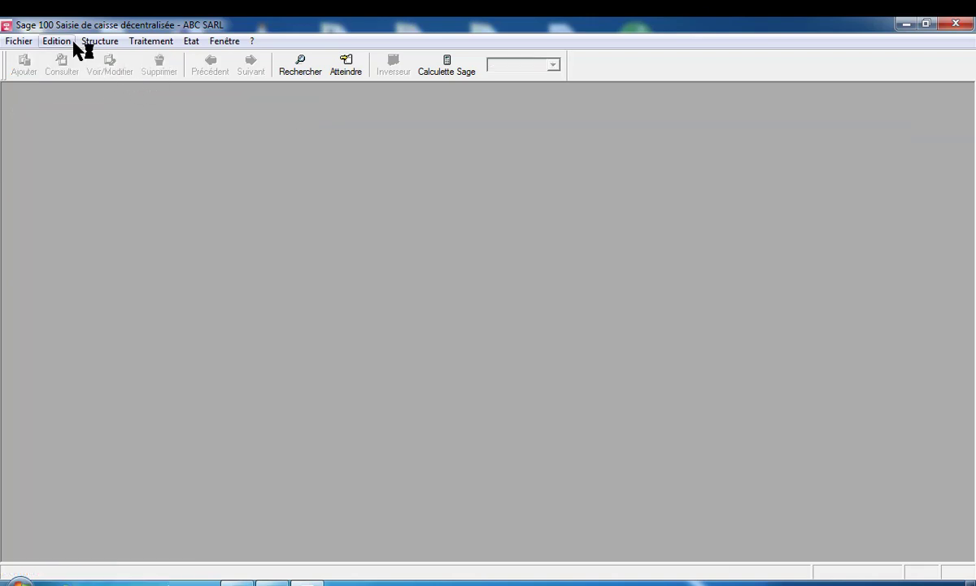
{"action": "left_click", "coordinate": [73, 42]}
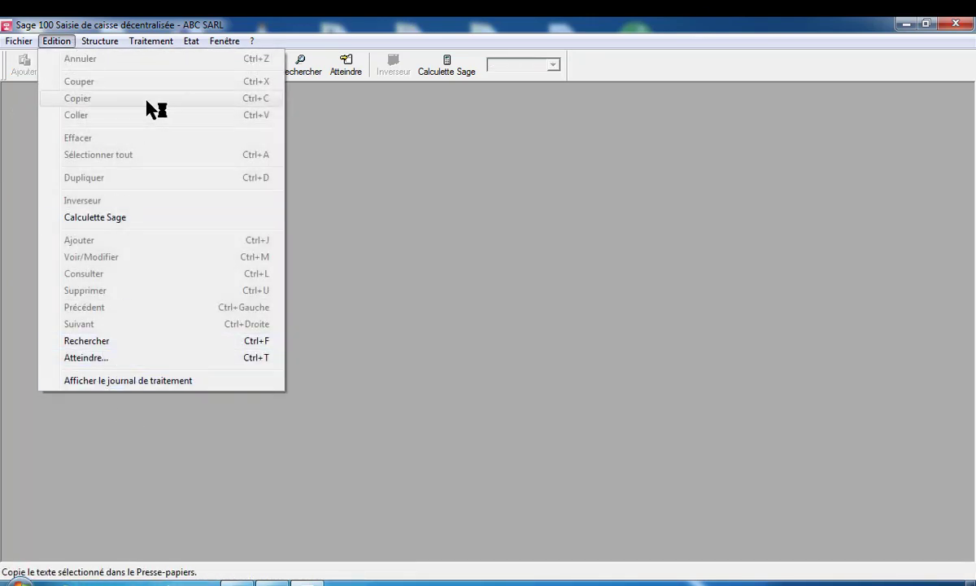
{"action": "mouse_move", "coordinate": [94, 41]}
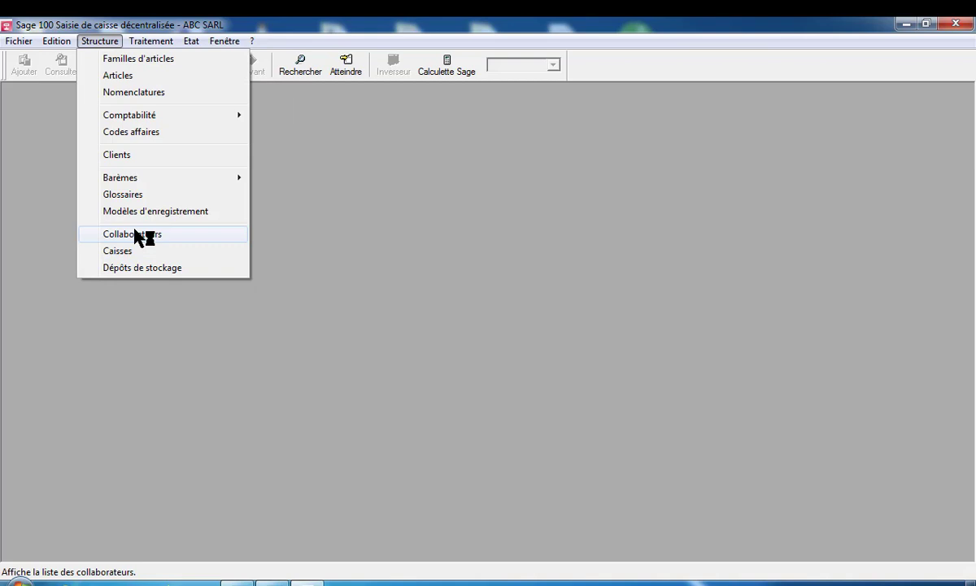
{"action": "left_click", "coordinate": [138, 235]}
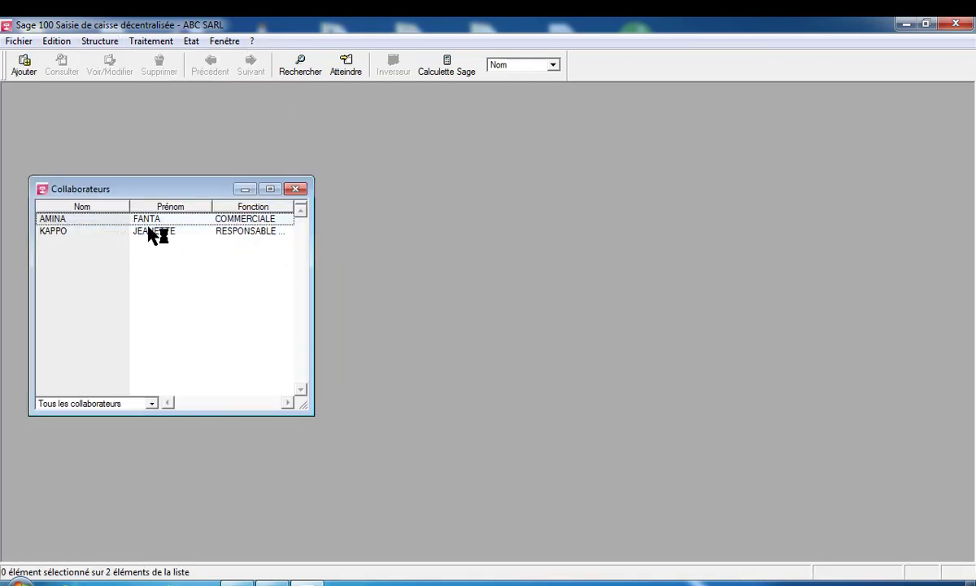
Give the first collaborator the Caissier profile
{"action": "left_click", "coordinate": [146, 219]}
{"action": "double_click", "coordinate": [149, 221]}
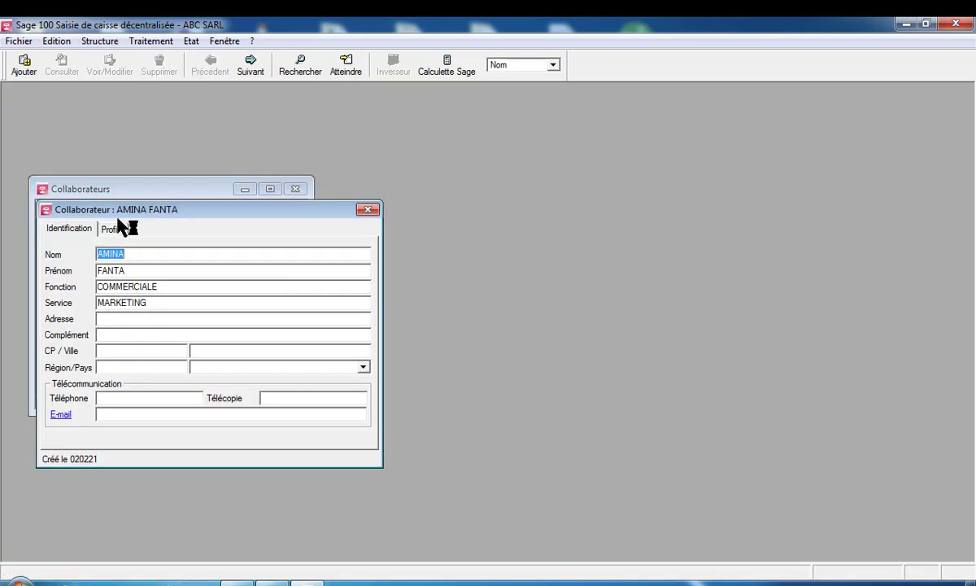
{"action": "left_click", "coordinate": [111, 231]}
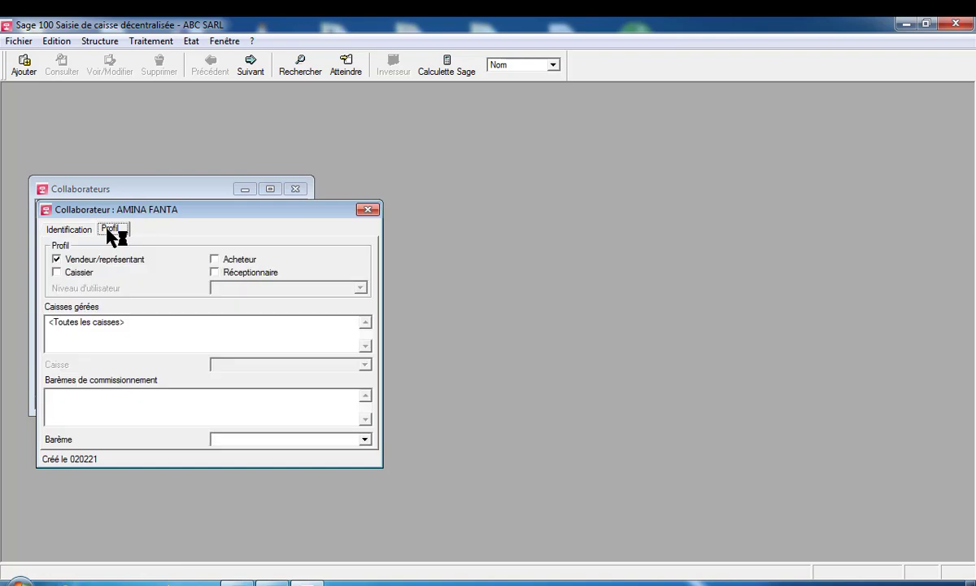
{"action": "left_click", "coordinate": [59, 273]}
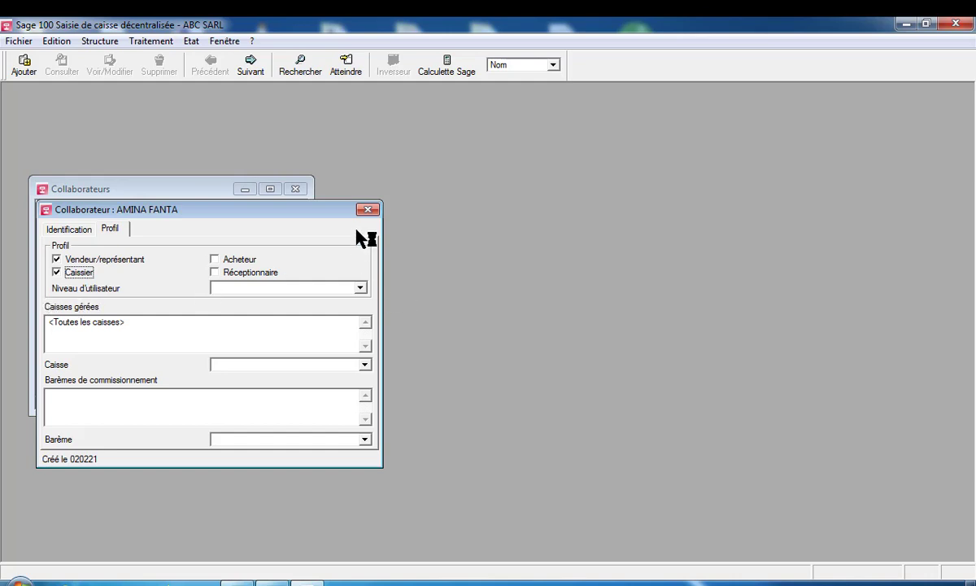
{"action": "left_click", "coordinate": [367, 210]}
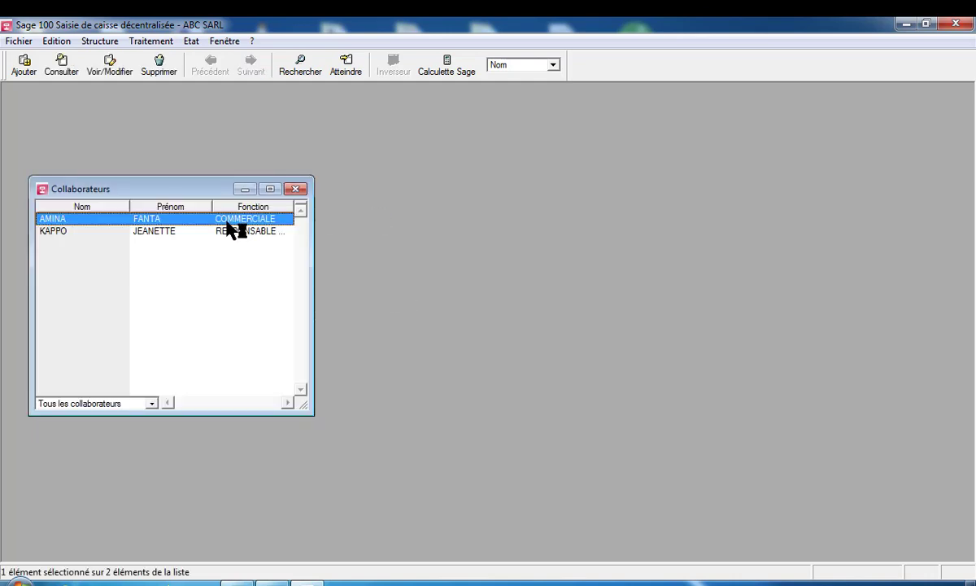
Give the second collaborator the Caissier profile and close the collaborators list
{"action": "double_click", "coordinate": [146, 231]}
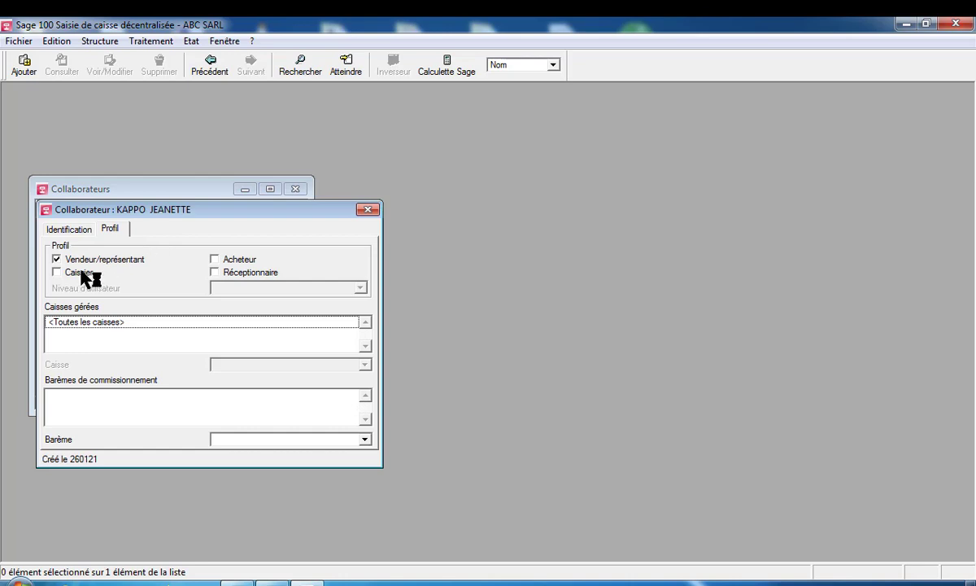
{"action": "left_click", "coordinate": [57, 272]}
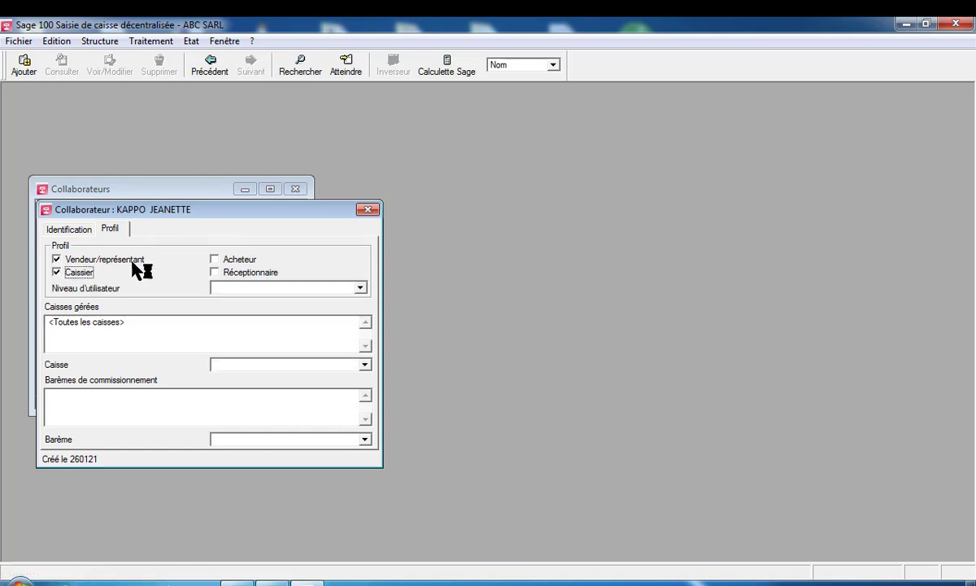
{"action": "left_click", "coordinate": [367, 210]}
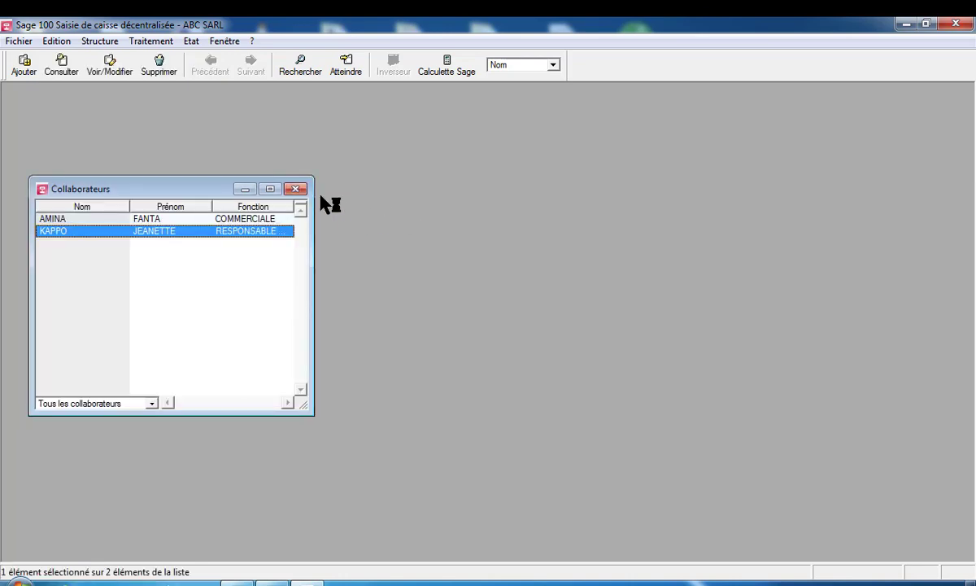
{"action": "left_click", "coordinate": [296, 189]}
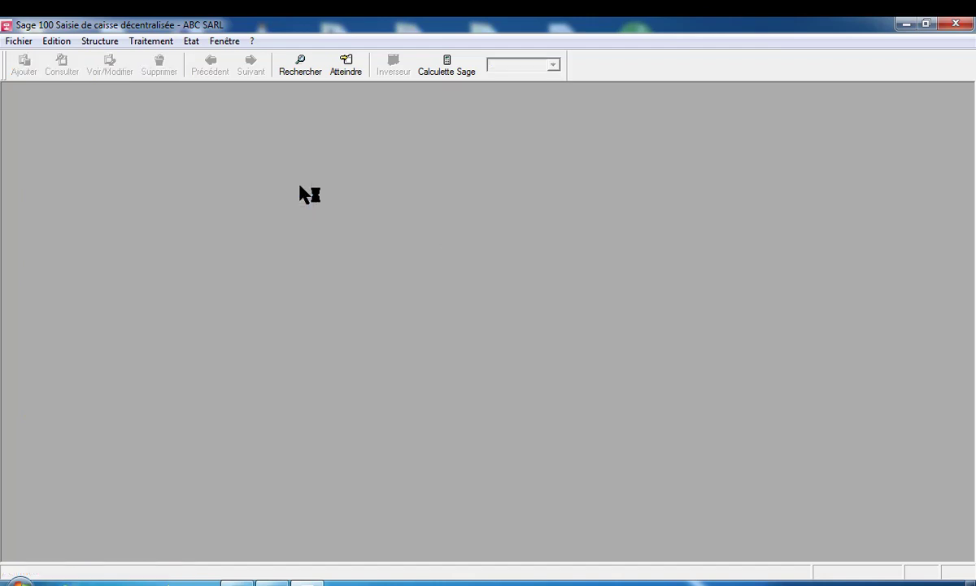
Launch Traitement > Ouverture de caisse after briefly browsing the Structure menu
{"action": "left_click", "coordinate": [96, 41]}
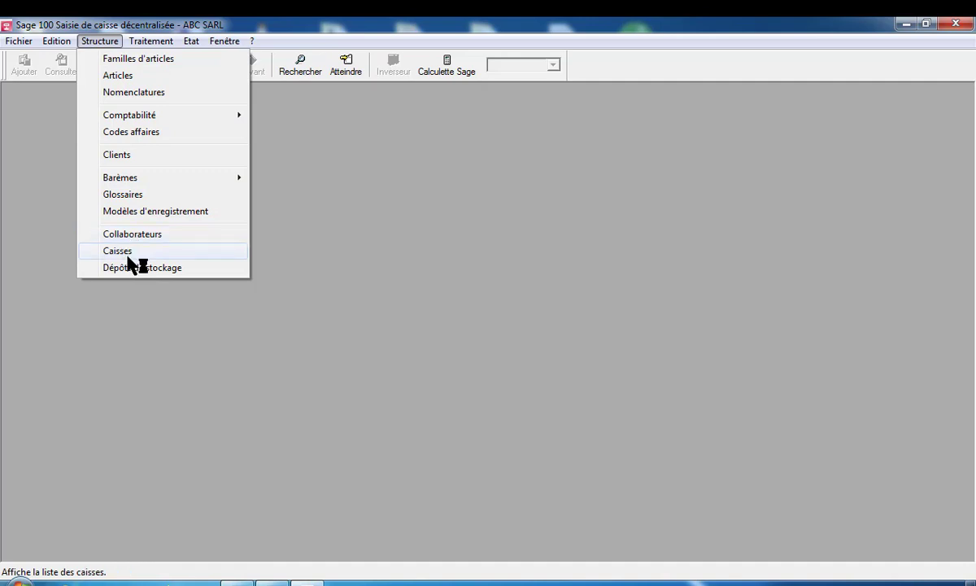
{"action": "left_click", "coordinate": [23, 153]}
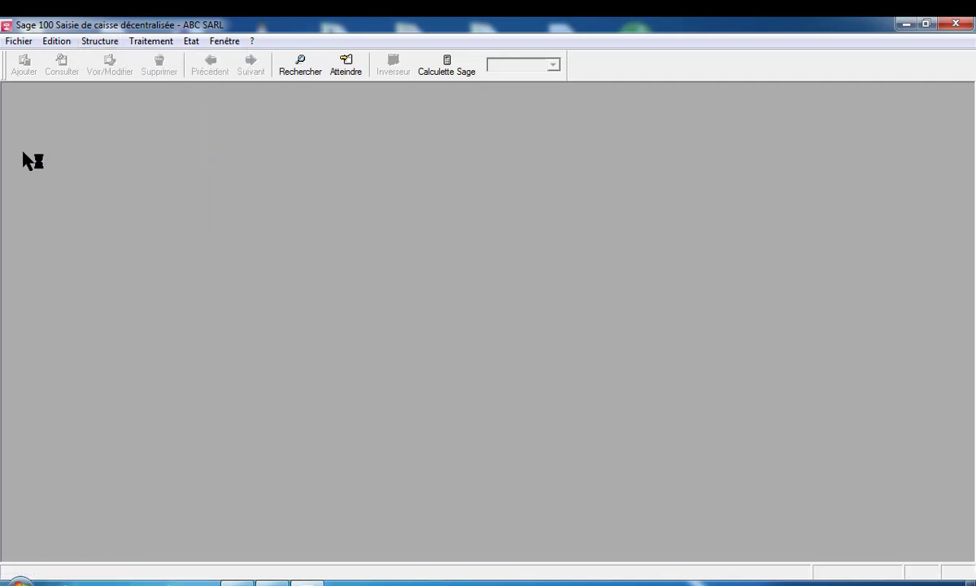
{"action": "left_click", "coordinate": [148, 42]}
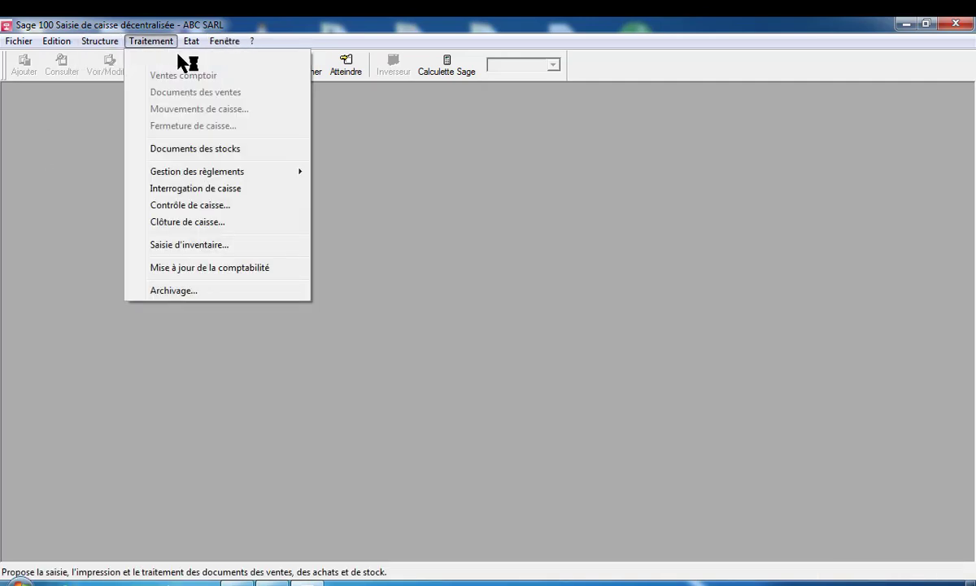
{"action": "left_click", "coordinate": [184, 58]}
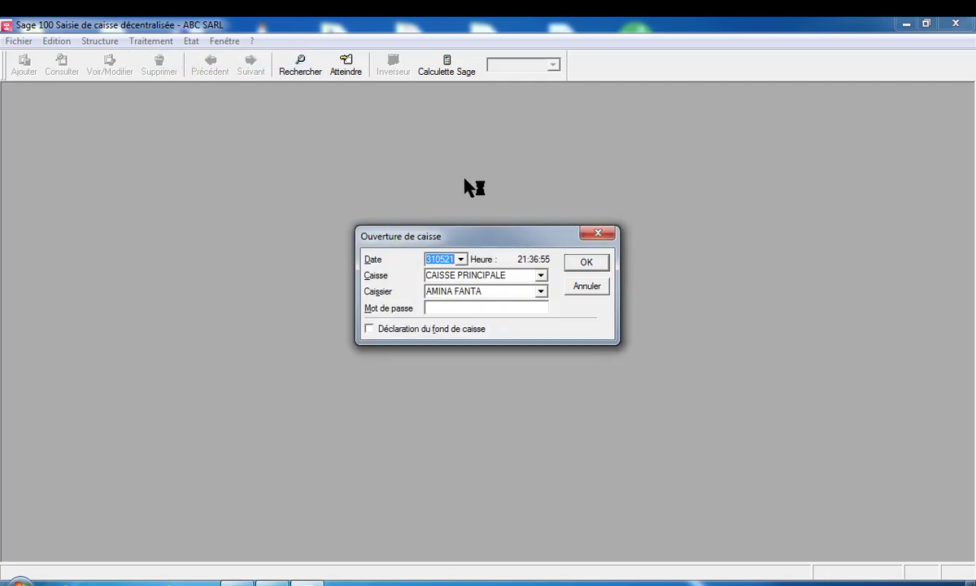
Select CAISSE PRINCIPALE as the till and the second collaborator as cashier
{"action": "left_click", "coordinate": [541, 276]}
{"action": "left_click", "coordinate": [543, 276]}
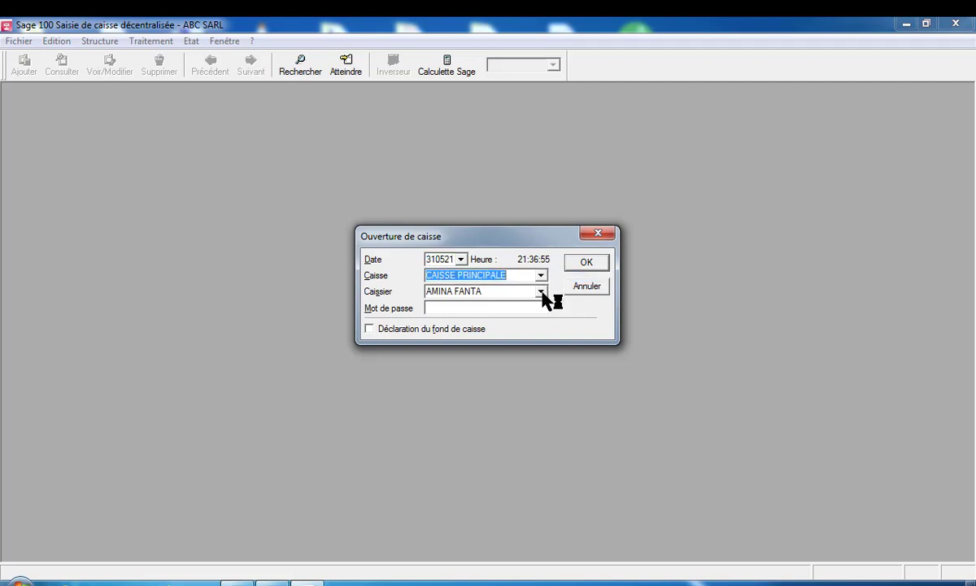
{"action": "left_click", "coordinate": [542, 292]}
{"action": "left_click", "coordinate": [542, 291]}
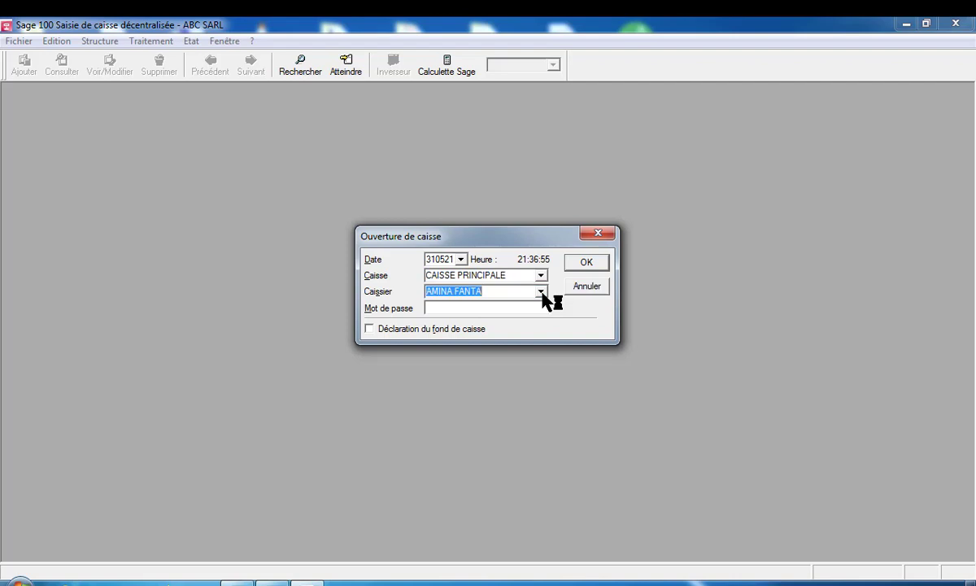
{"action": "left_click", "coordinate": [542, 292]}
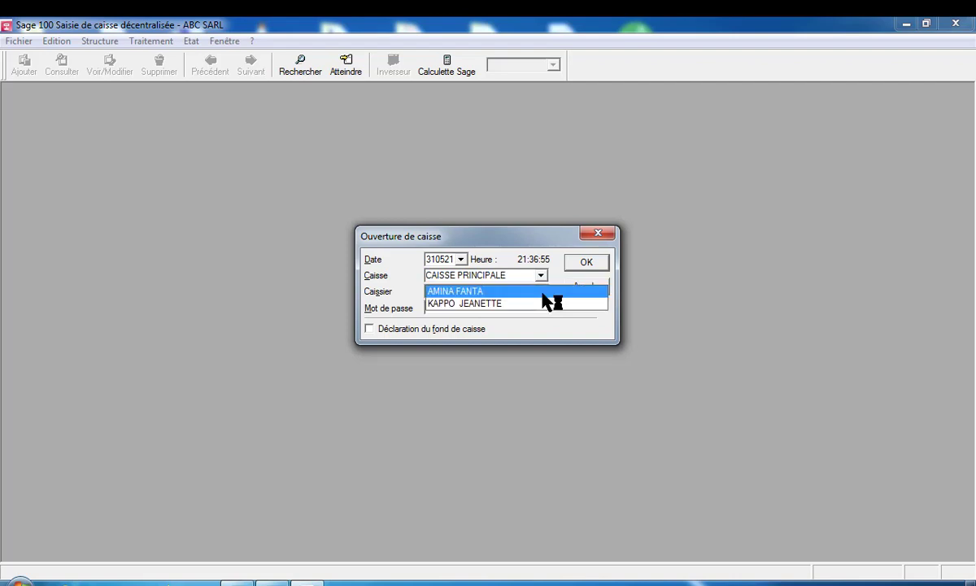
{"action": "left_click", "coordinate": [525, 305]}
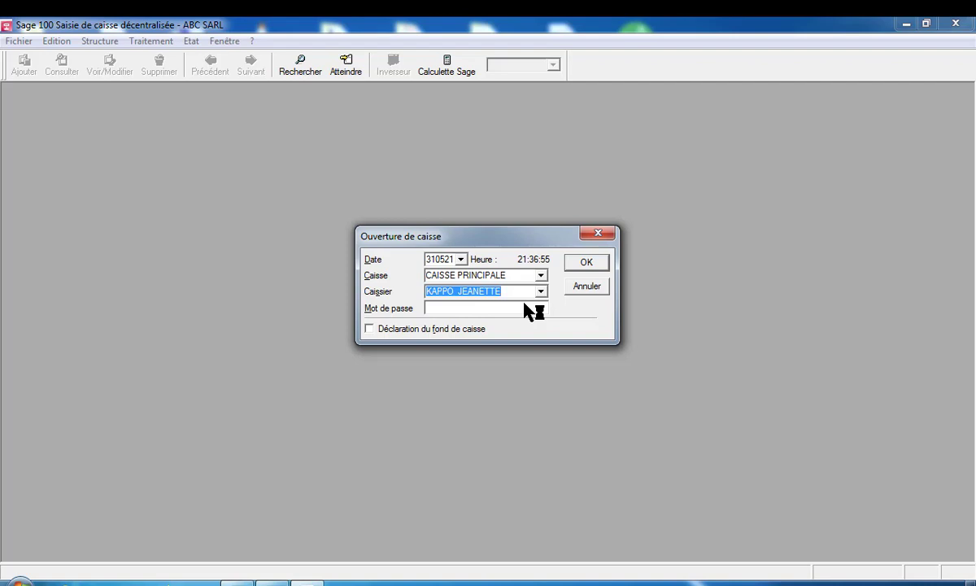
Keep the second collaborator as cashier and tick Déclaration du fond de caisse
{"action": "left_click", "coordinate": [430, 310]}
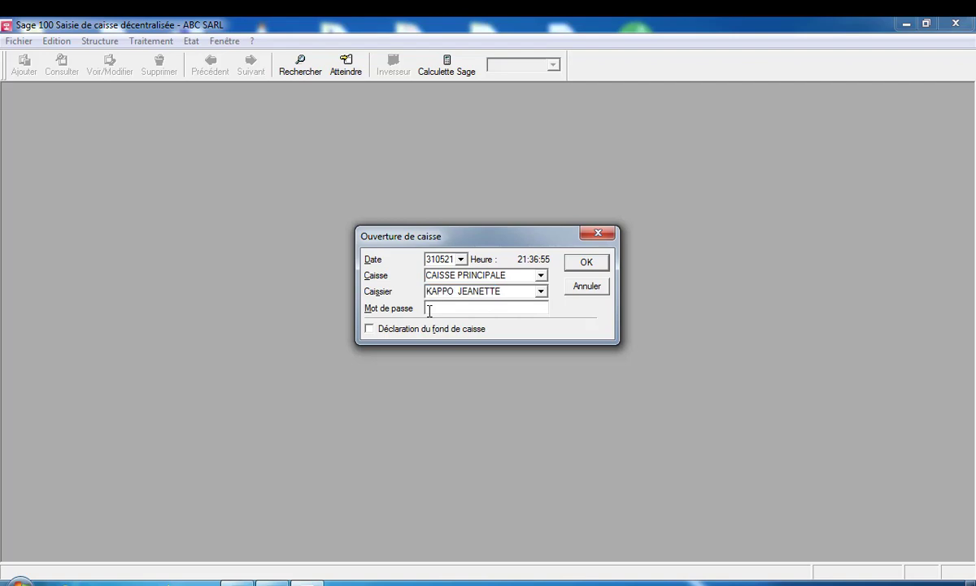
{"action": "left_click", "coordinate": [544, 292]}
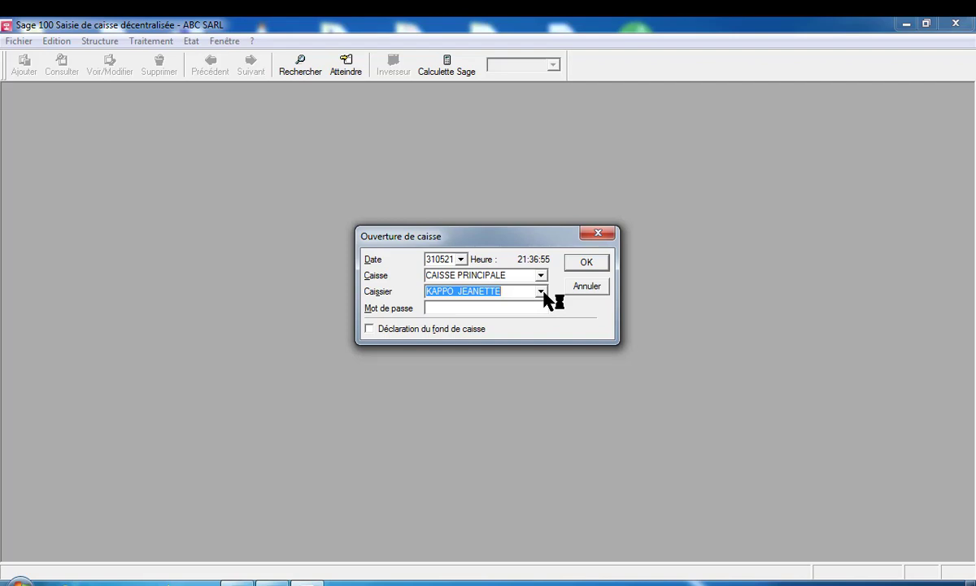
{"action": "left_click", "coordinate": [542, 292]}
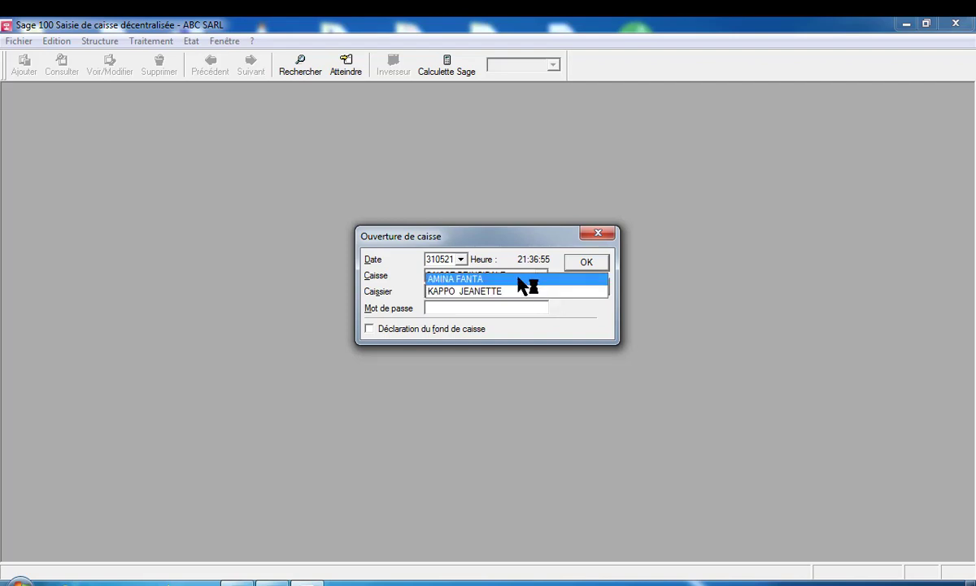
{"action": "left_click", "coordinate": [519, 279]}
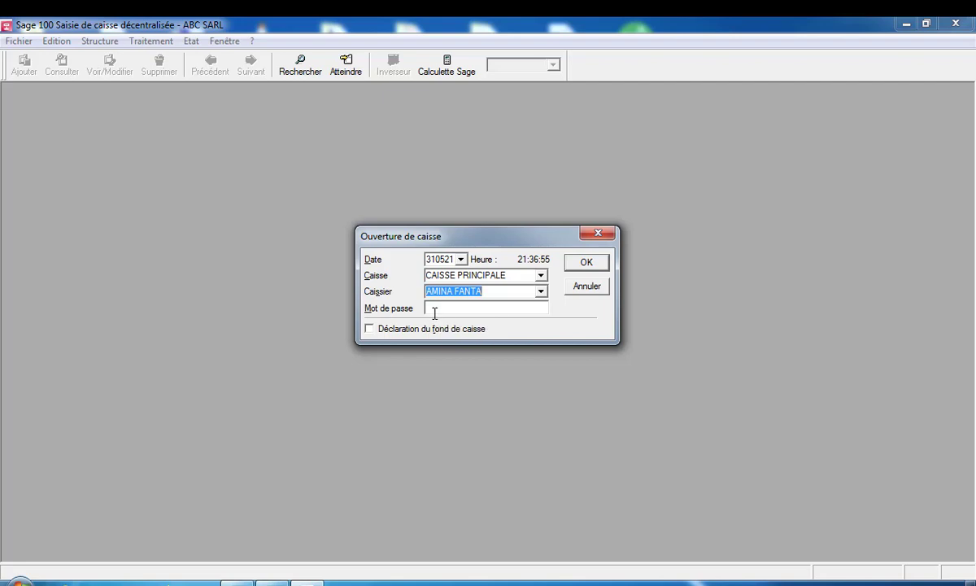
{"action": "left_click", "coordinate": [541, 291]}
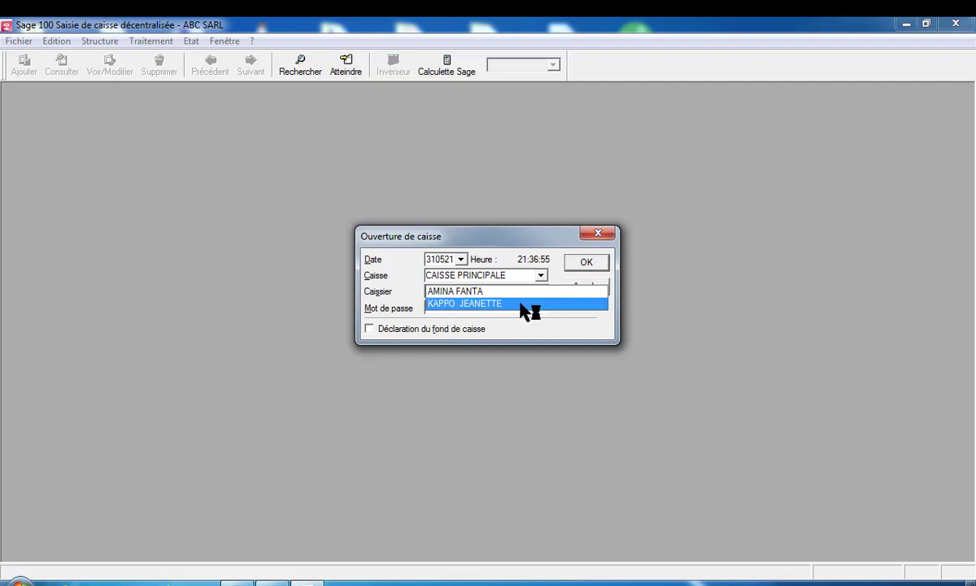
{"action": "left_click", "coordinate": [521, 304]}
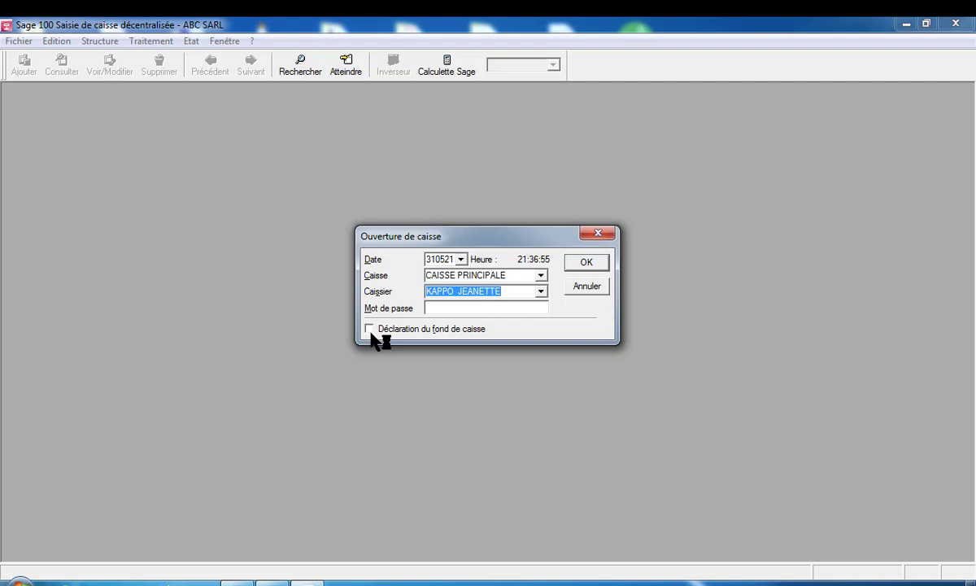
{"action": "left_click", "coordinate": [370, 329]}
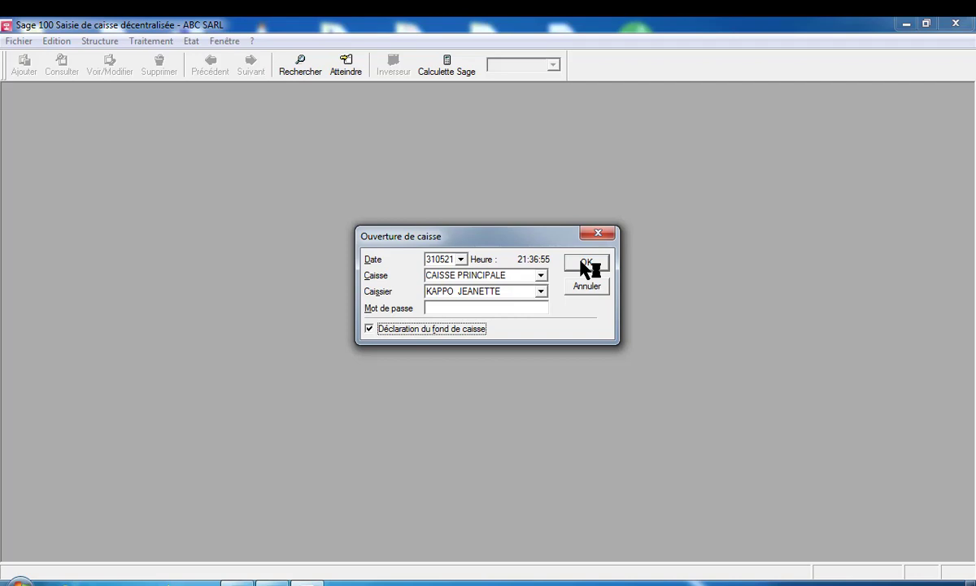
Confirm the opening with a 200000 cash float and maximize the new ticket N°1
{"action": "left_click", "coordinate": [584, 264]}
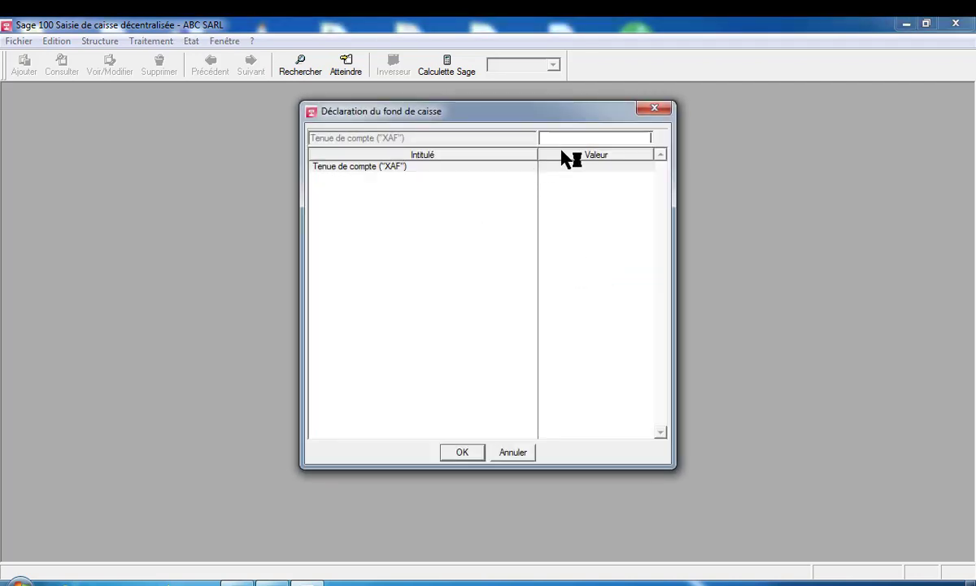
{"action": "type", "text": "200000"}
{"action": "key", "text": "Return"}
{"action": "left_click", "coordinate": [469, 456]}
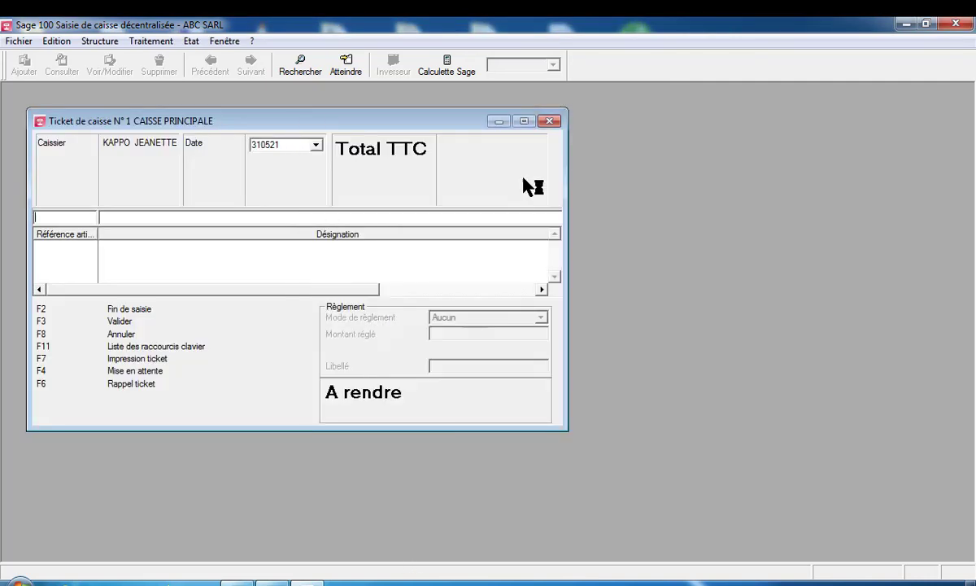
{"action": "left_click", "coordinate": [524, 121]}
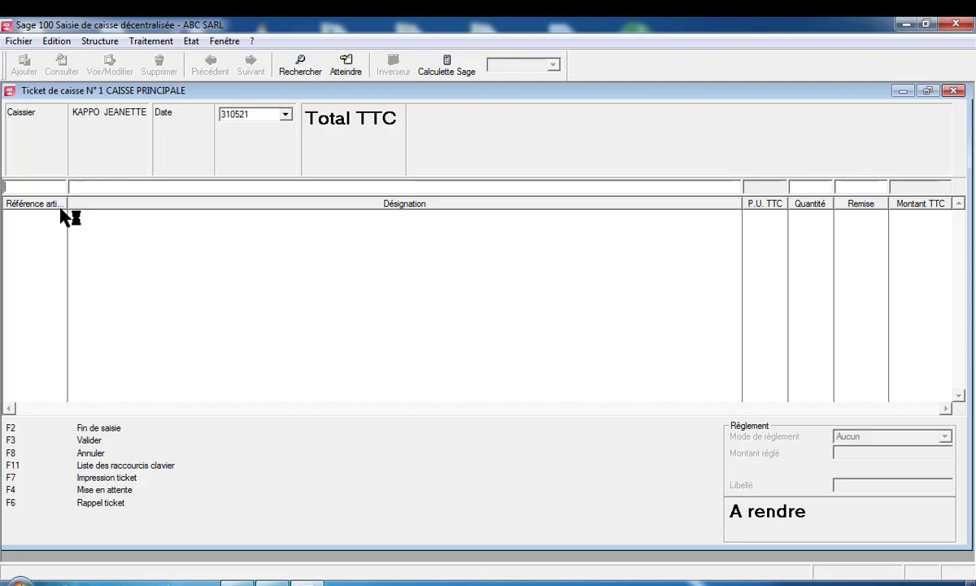
Drag the Référence article column divider right to widen it
{"action": "mouse_move", "coordinate": [67, 204]}
{"action": "left_mouse_down"}
{"action": "mouse_move", "coordinate": [94, 203]}
{"action": "mouse_move", "coordinate": [73, 202]}
{"action": "left_mouse_up"}
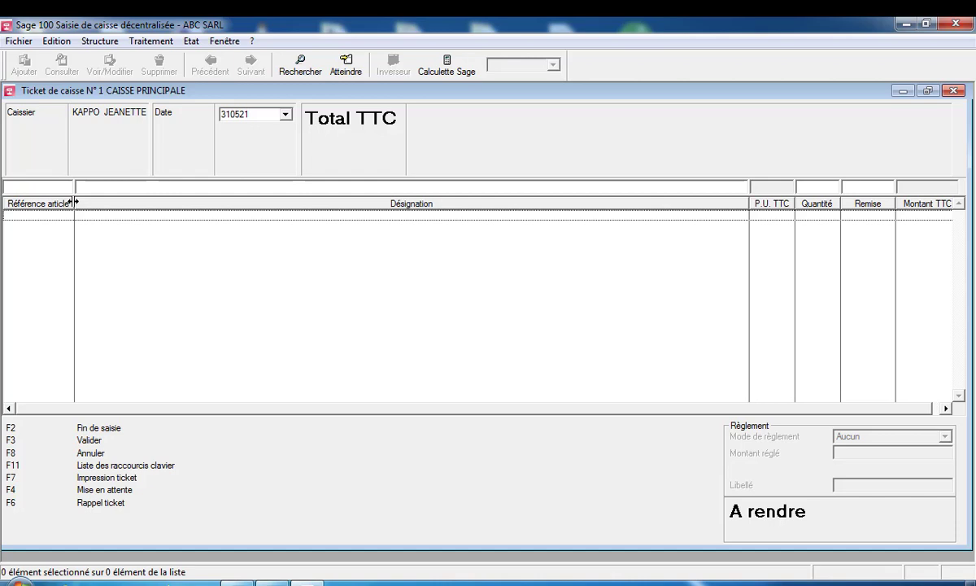
{"action": "left_click", "coordinate": [99, 42]}
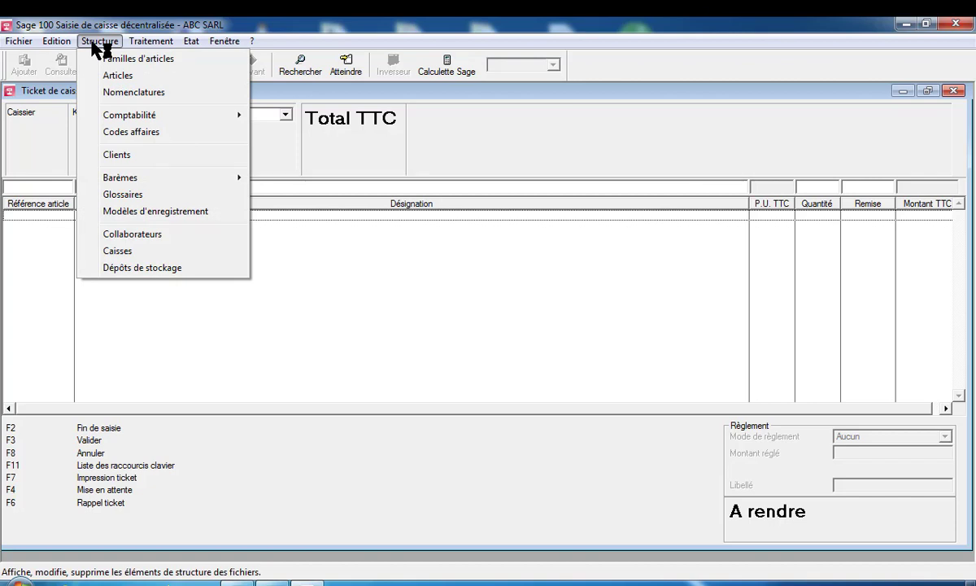
{"action": "left_click", "coordinate": [114, 61]}
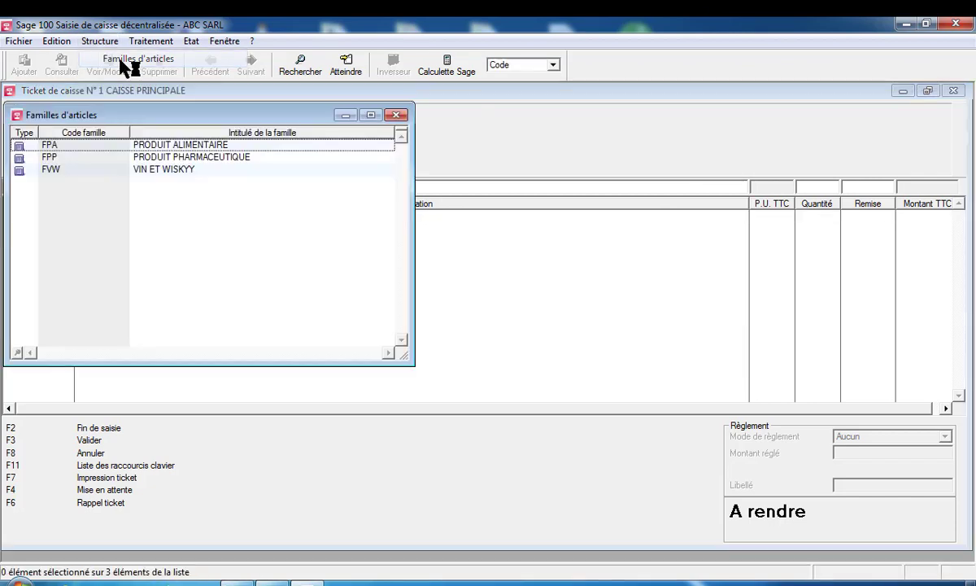
{"action": "double_click", "coordinate": [168, 155]}
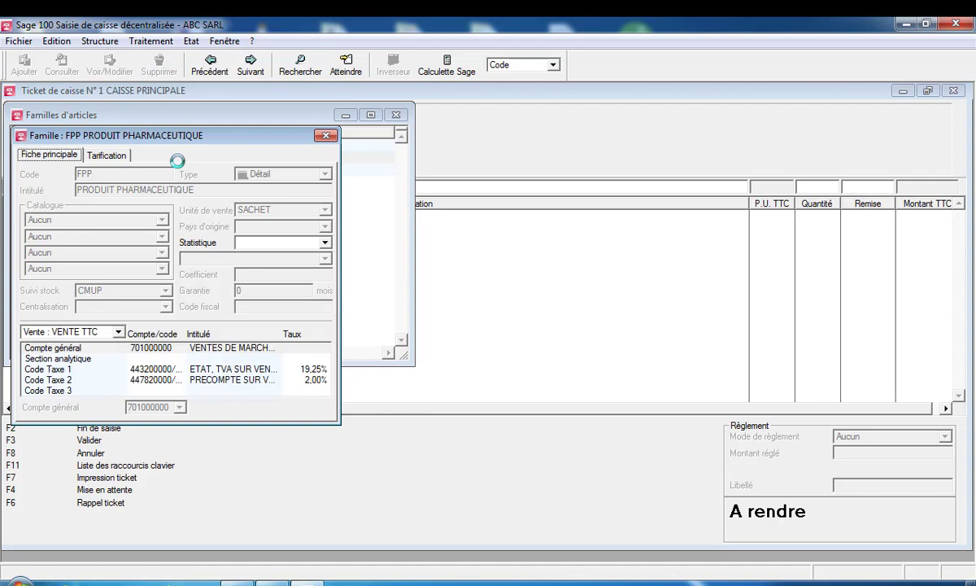
{"action": "left_click", "coordinate": [325, 135]}
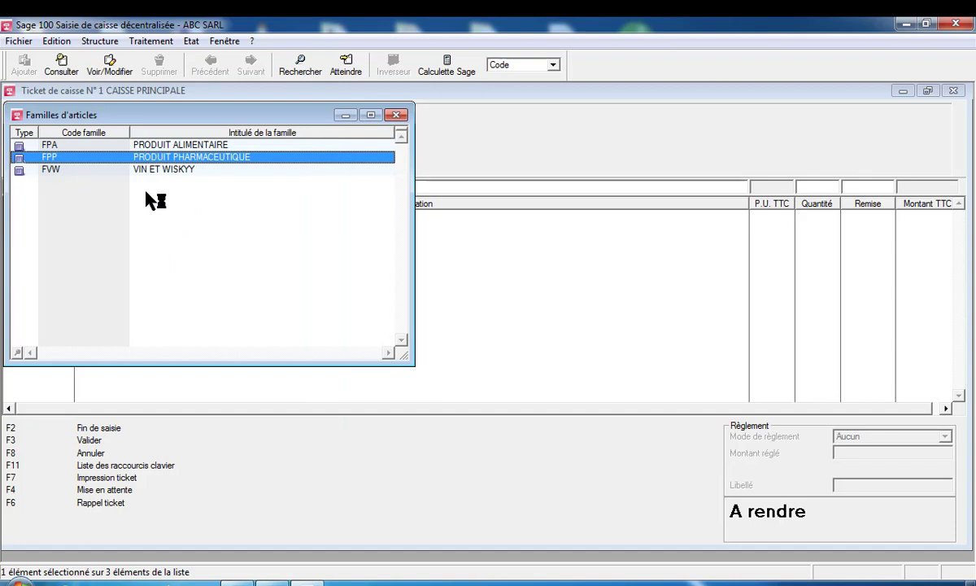
{"action": "right_click", "coordinate": [143, 159]}
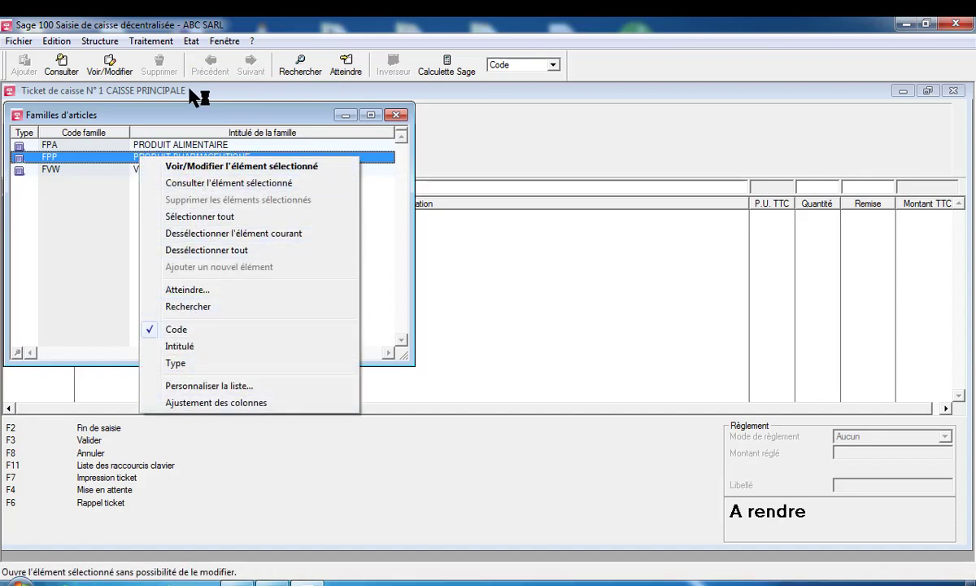
{"action": "left_click", "coordinate": [396, 114]}
{"action": "left_click", "coordinate": [396, 115]}
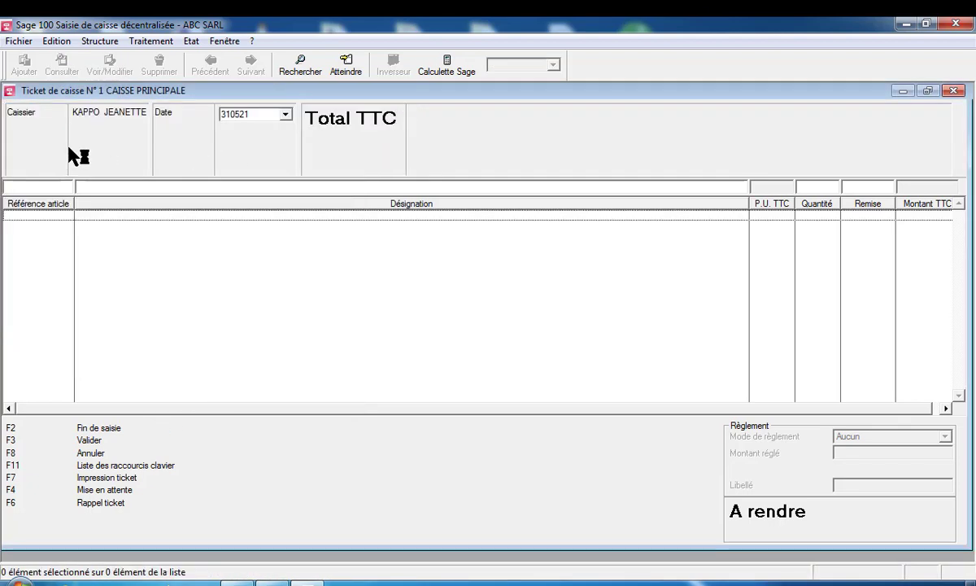
{"action": "left_click", "coordinate": [100, 41]}
{"action": "left_click", "coordinate": [118, 77]}
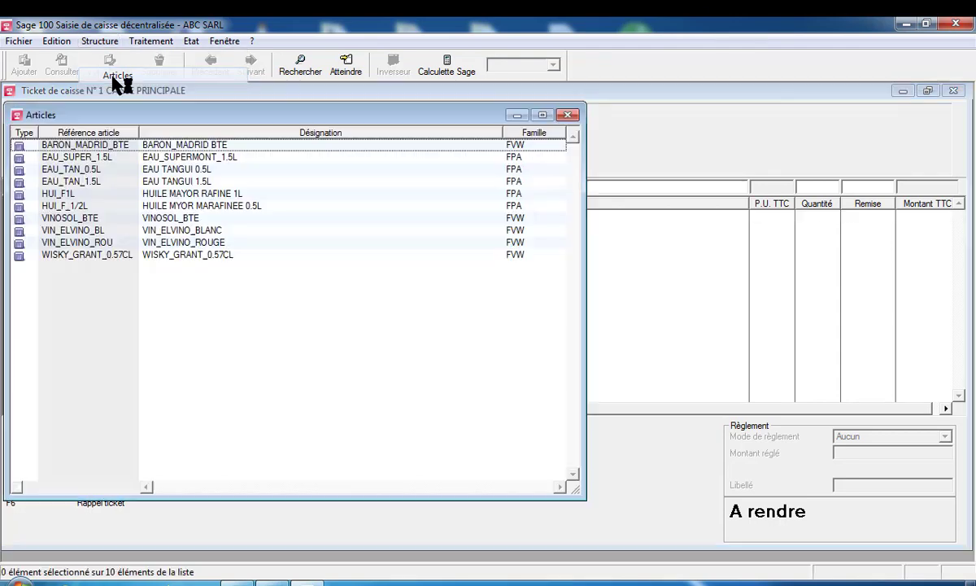
{"action": "right_click", "coordinate": [152, 225]}
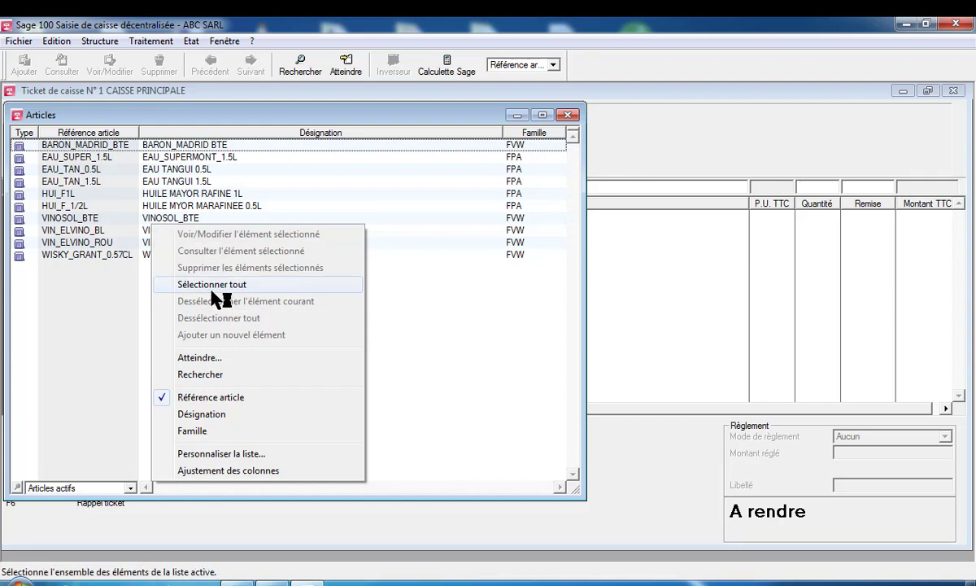
{"action": "left_click", "coordinate": [211, 290]}
{"action": "right_click", "coordinate": [155, 198]}
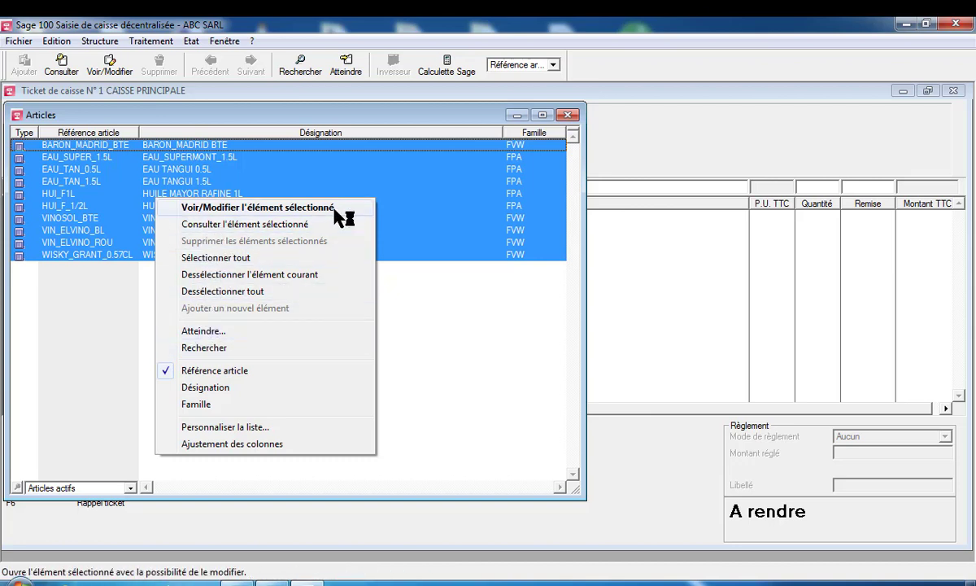
{"action": "left_click", "coordinate": [480, 308]}
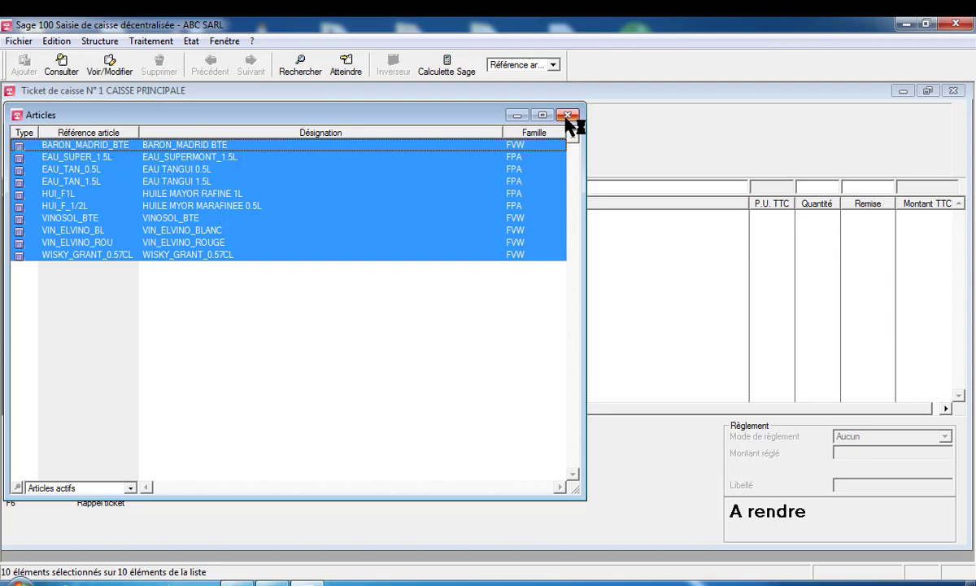
{"action": "left_click", "coordinate": [569, 115]}
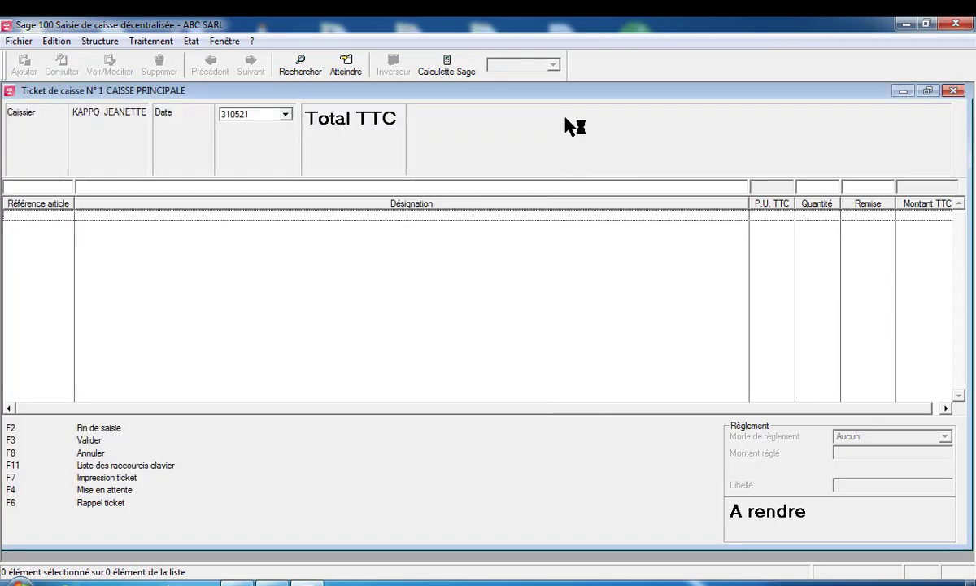
{"action": "left_click", "coordinate": [20, 40]}
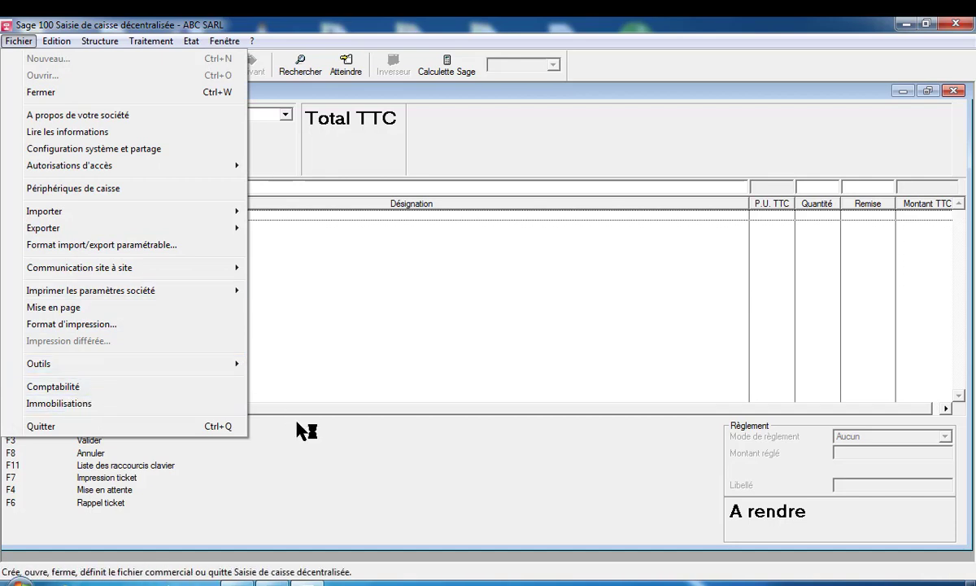
{"action": "left_click", "coordinate": [509, 301]}
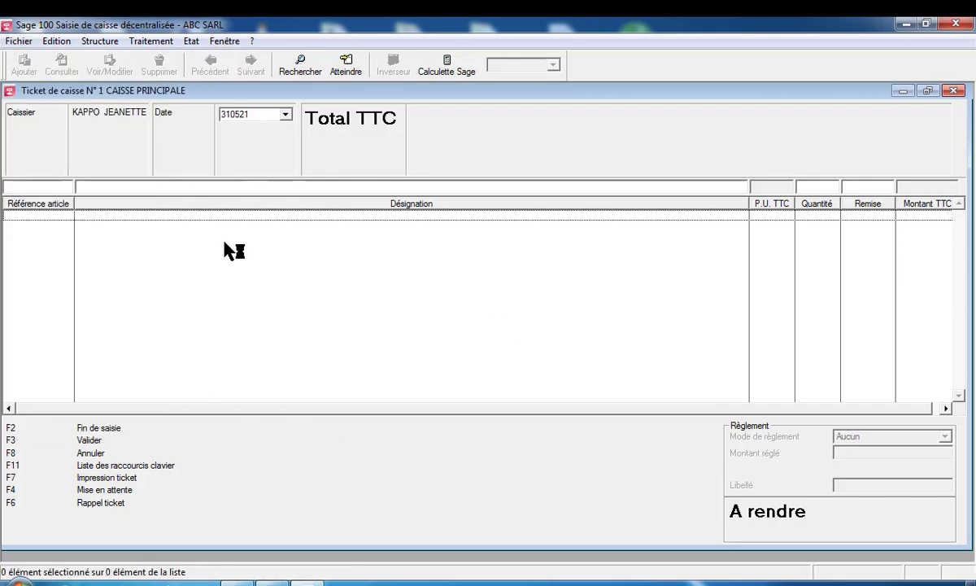
{"action": "left_click", "coordinate": [23, 190]}
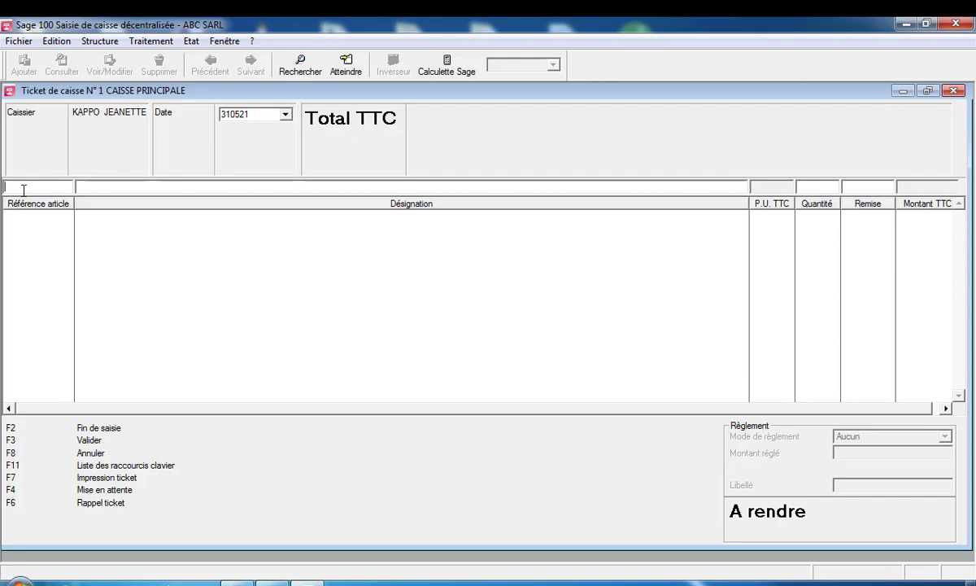
Add BARON_MADRID BTE with quantity 3 as the first ticket line
{"action": "type", "text": "A"}
{"action": "key", "text": "Return"}
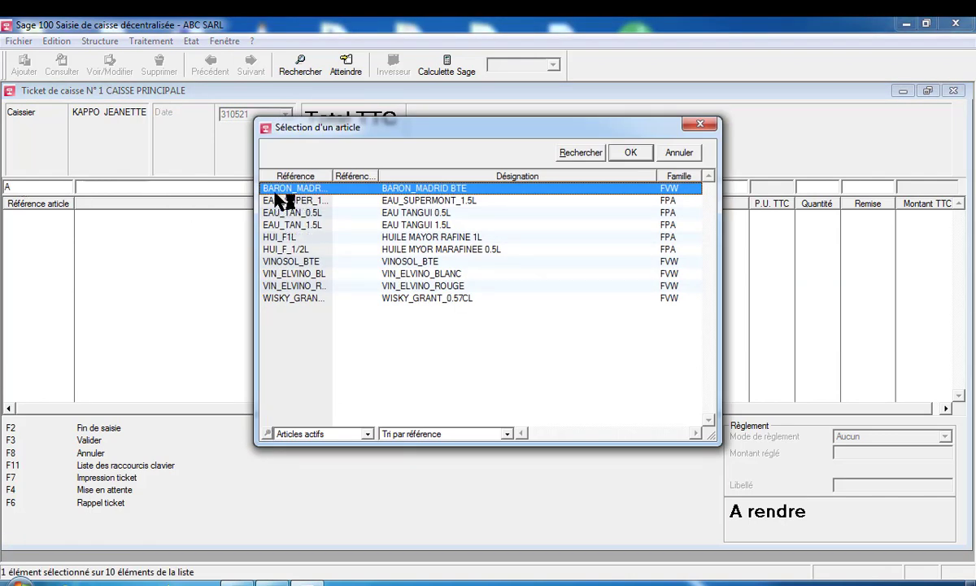
{"action": "double_click", "coordinate": [288, 191]}
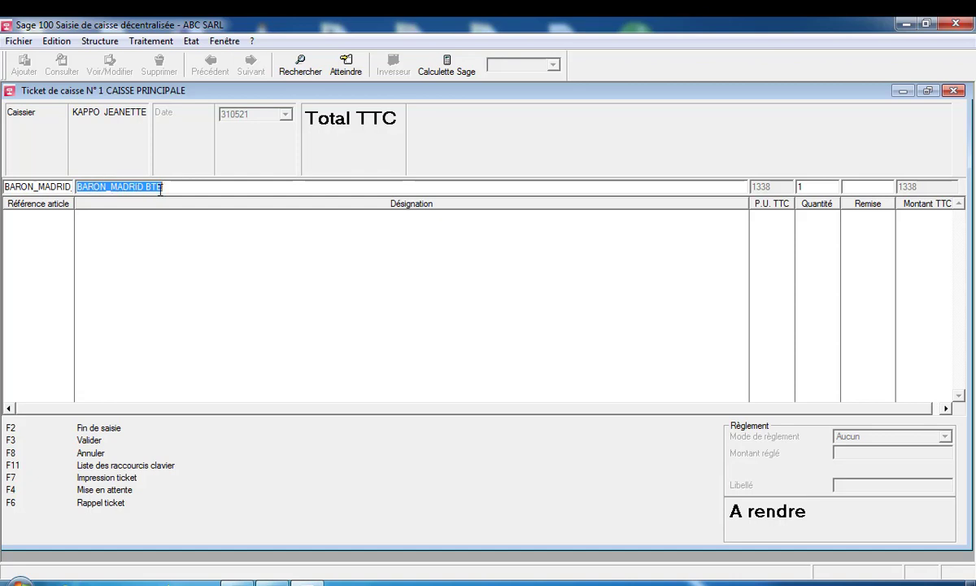
{"action": "key", "text": "Tab"}
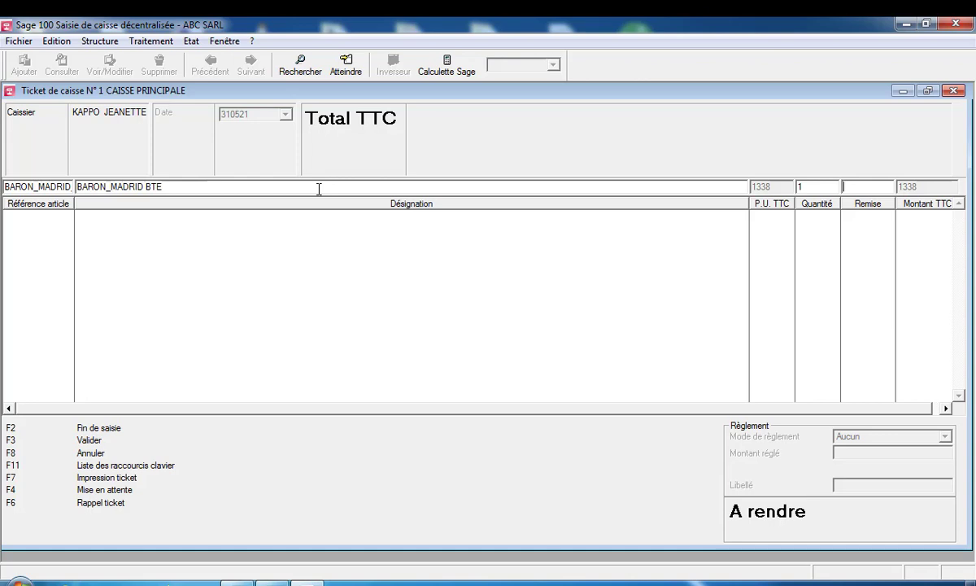
{"action": "key", "text": "shift+Tab"}
{"action": "type", "text": "3"}
{"action": "key", "text": "Return"}
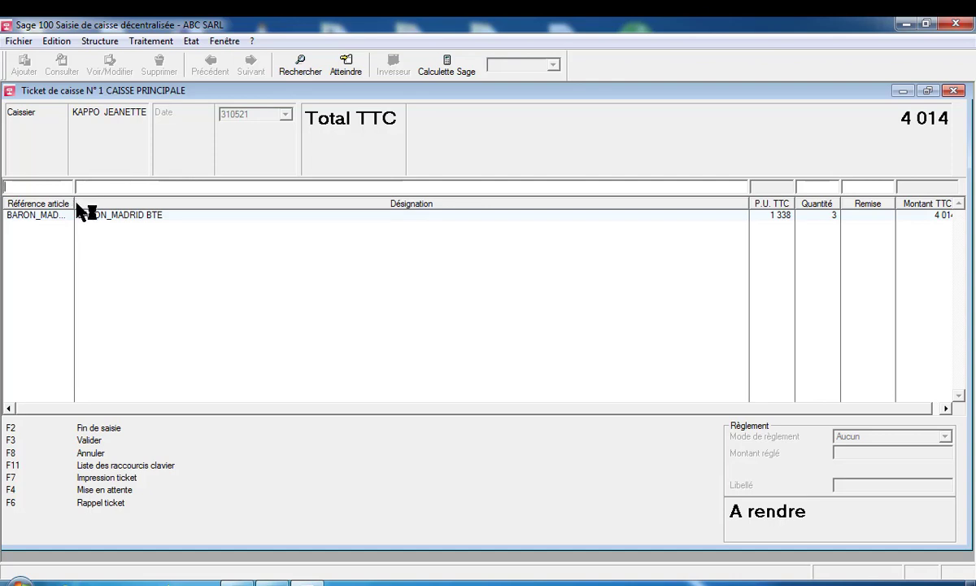
{"action": "left_click", "coordinate": [752, 204]}
{"action": "left_click_drag", "start_coordinate": [748, 203], "coordinate": [724, 200]}
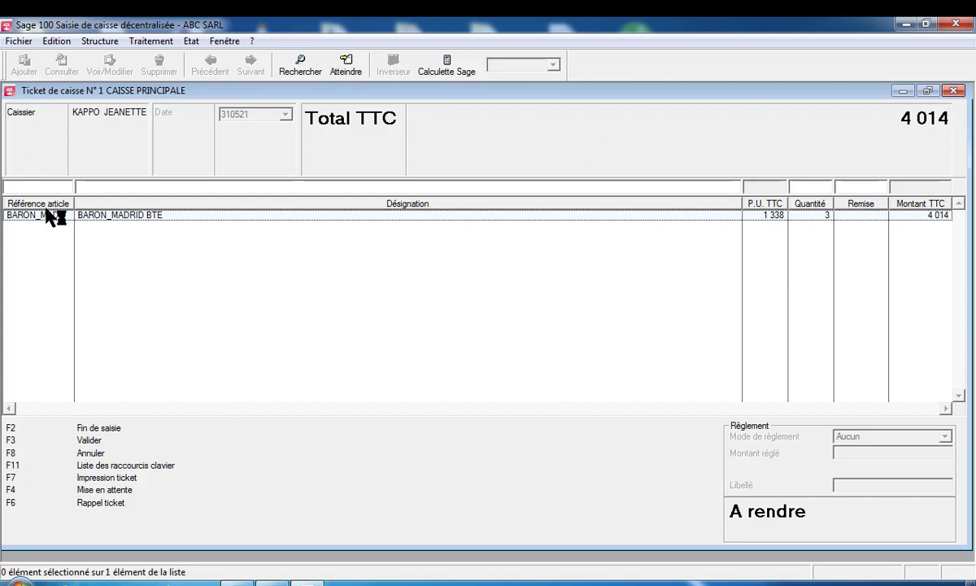
Add VIN_ELVINO_BLANC ×5 and WISKY_GRANT_0.57CL ×1 to the ticket
{"action": "left_click", "coordinate": [22, 188]}
{"action": "type", "text": "A"}
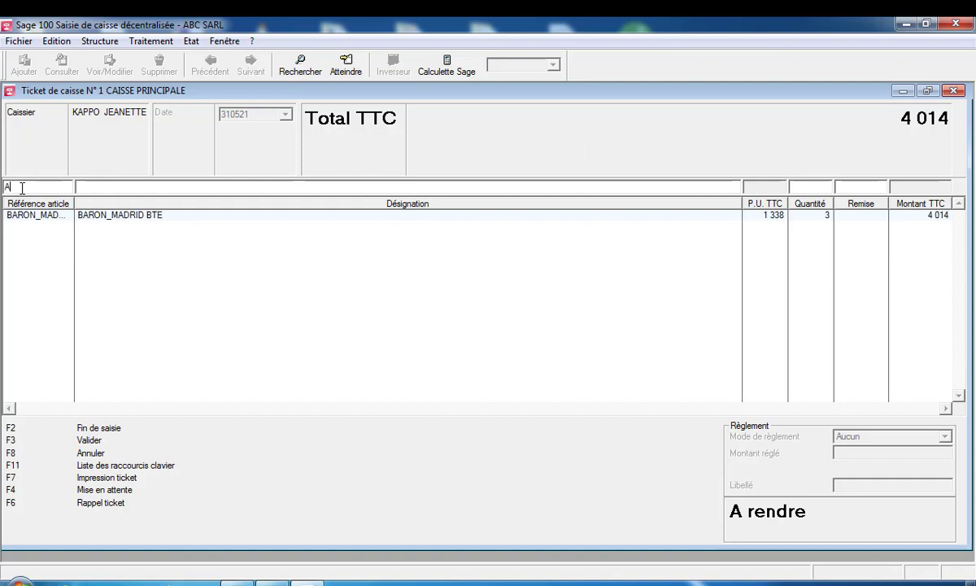
{"action": "key", "text": "Return"}
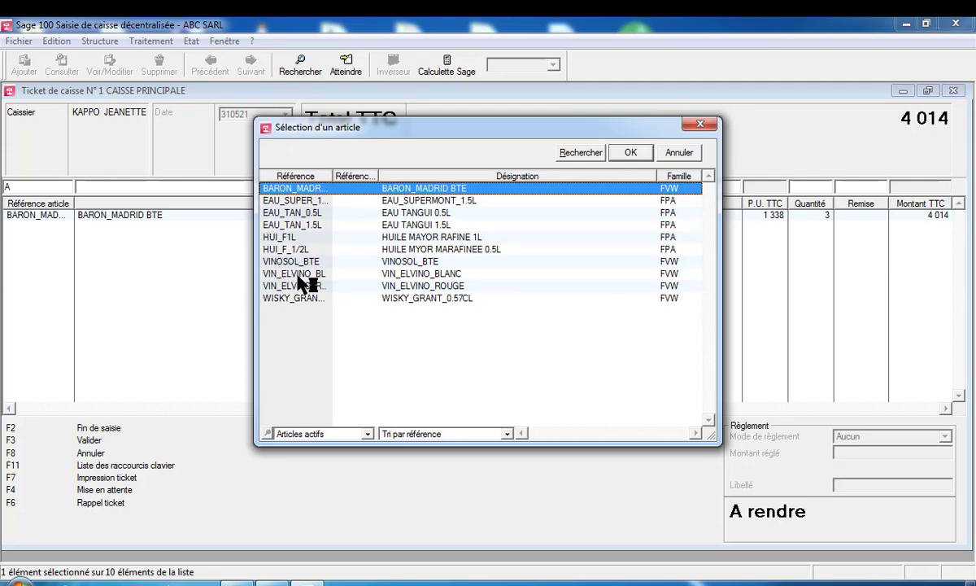
{"action": "double_click", "coordinate": [289, 275]}
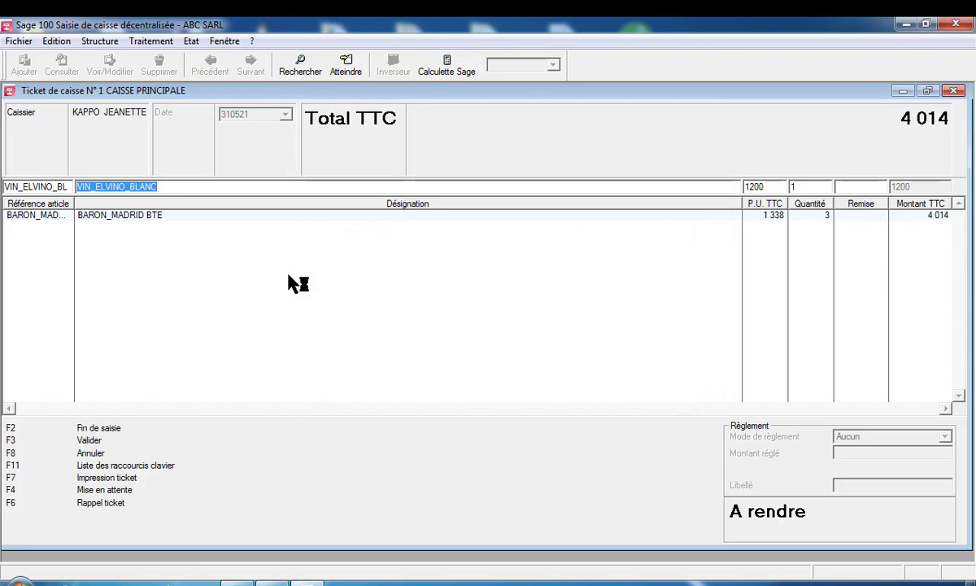
{"action": "key", "text": "Tab"}
{"action": "key", "text": "Tab"}
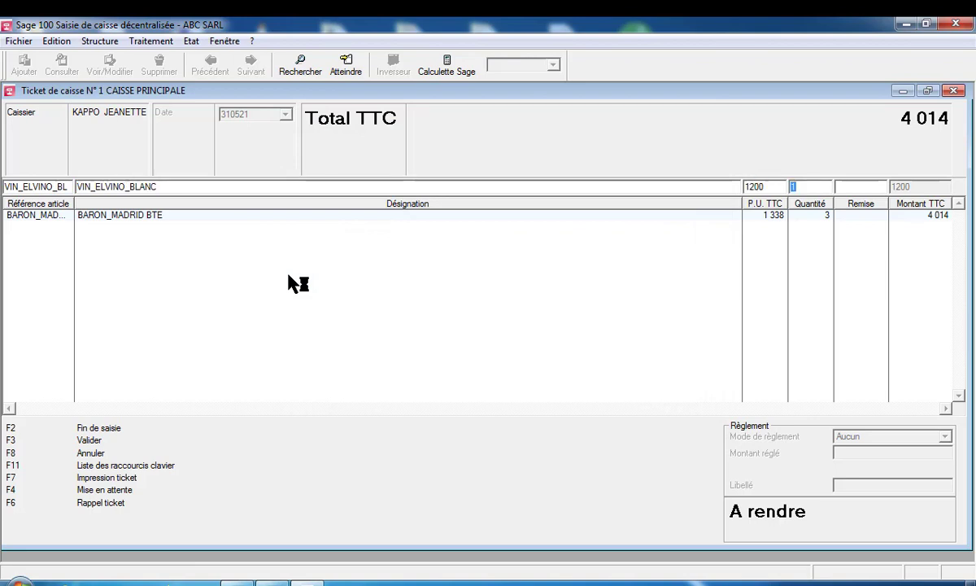
{"action": "type", "text": "5"}
{"action": "key", "text": "Return"}
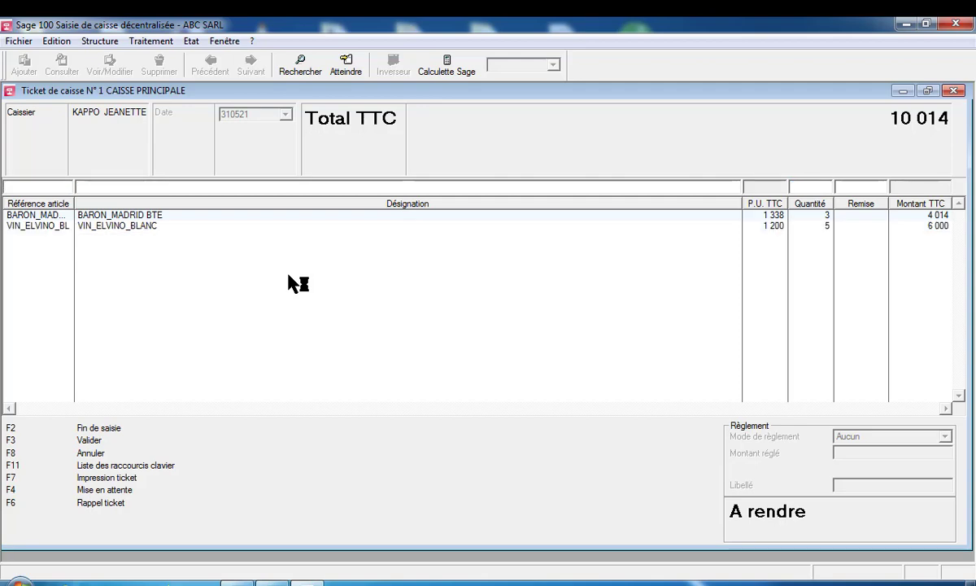
{"action": "type", "text": "T"}
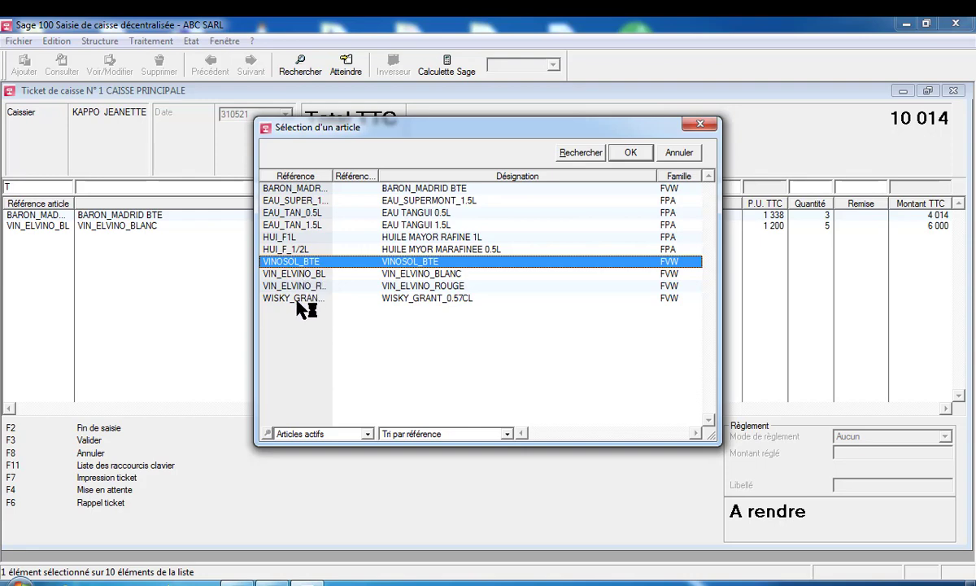
{"action": "double_click", "coordinate": [298, 298]}
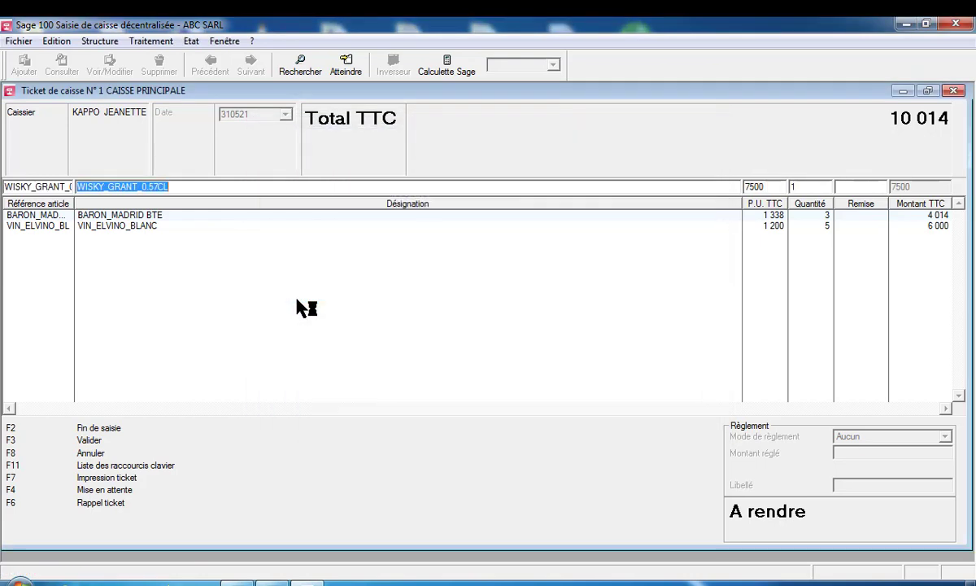
{"action": "key", "text": "Tab"}
{"action": "key", "text": "Tab"}
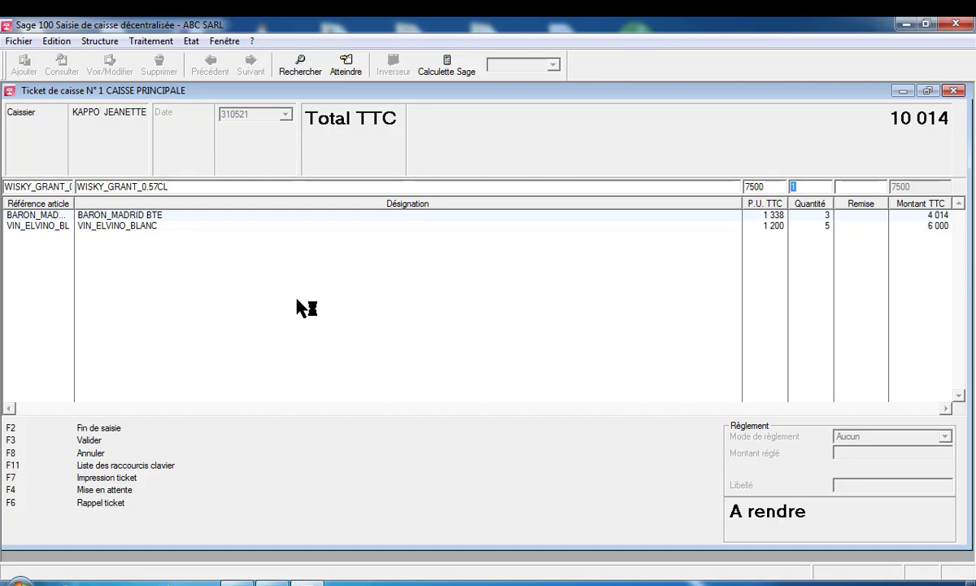
{"action": "key", "text": "Return"}
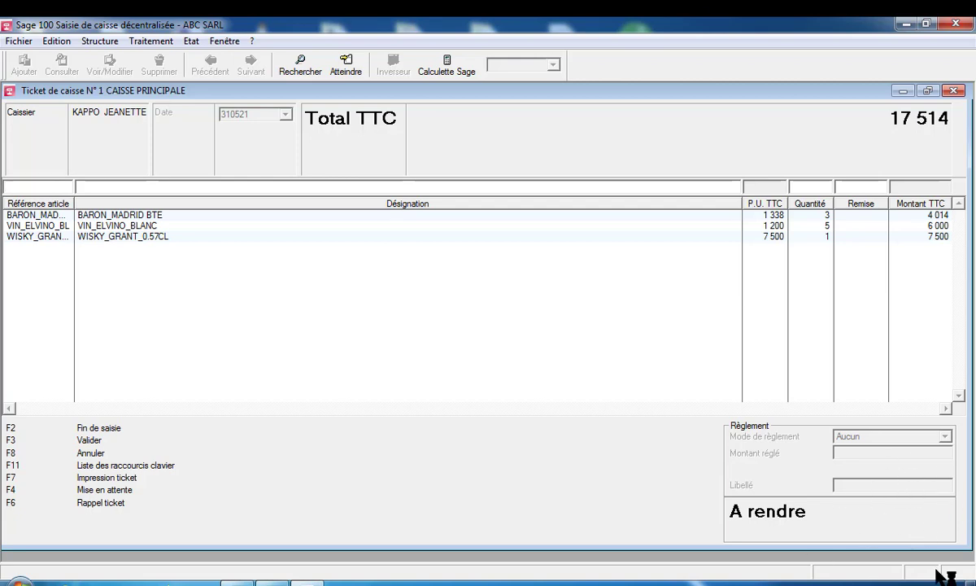
End article entry and pay ticket N°1 in ESPECE with 20000 tendered
{"action": "left_click", "coordinate": [84, 441]}
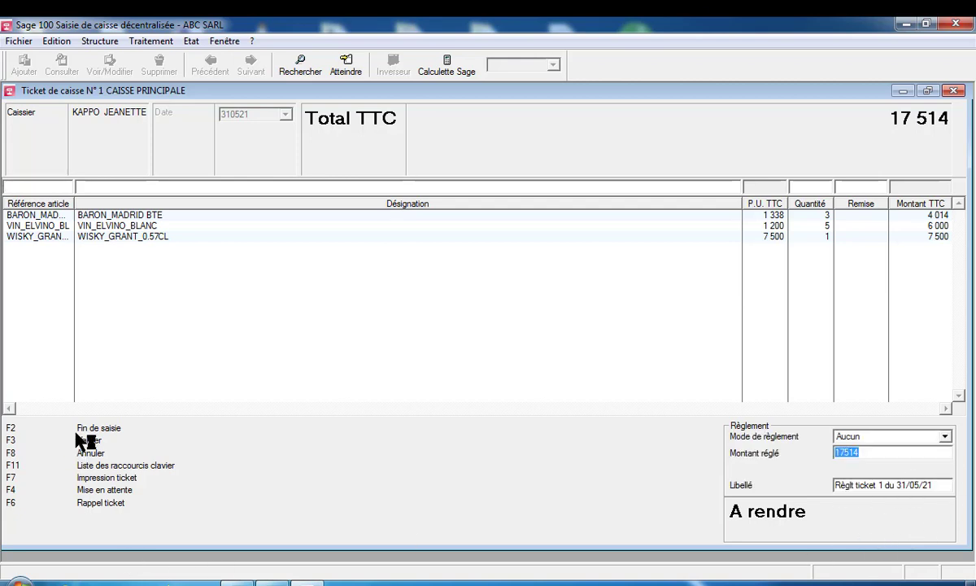
{"action": "left_click", "coordinate": [946, 437]}
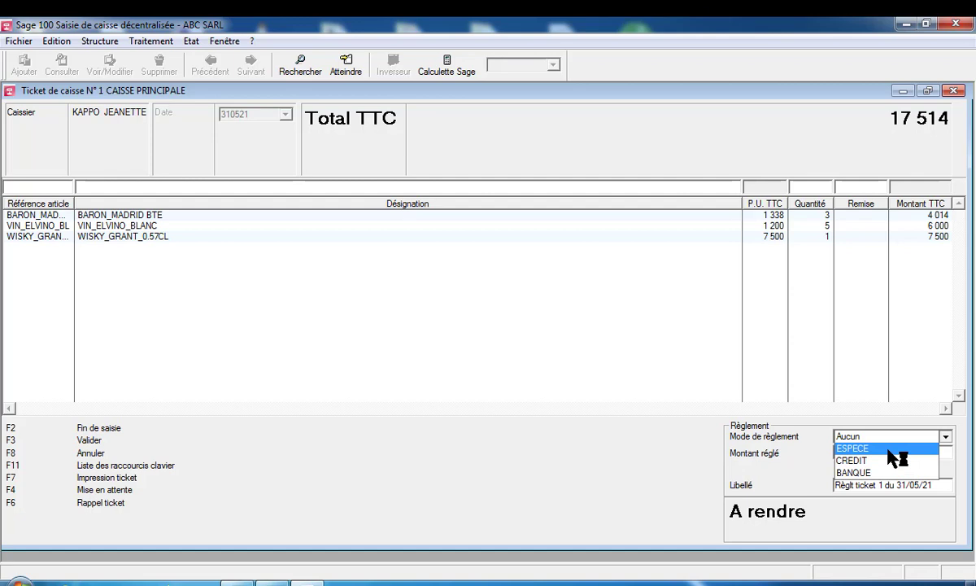
{"action": "left_click", "coordinate": [889, 449]}
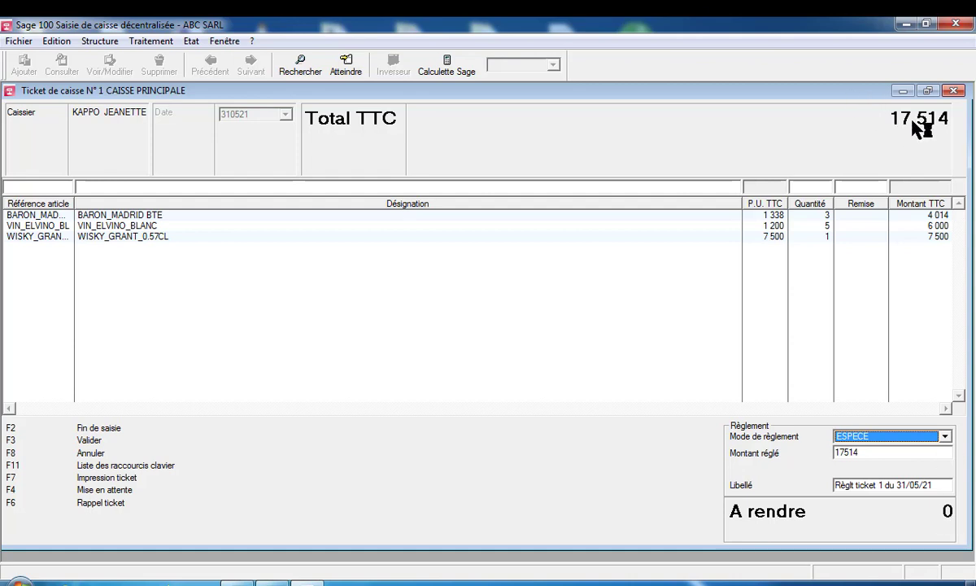
{"action": "left_click", "coordinate": [860, 456]}
{"action": "key", "text": "BackSpace"}
{"action": "key", "text": "BackSpace"}
{"action": "key", "text": "BackSpace"}
{"action": "key", "text": "BackSpace"}
{"action": "key", "text": "BackSpace"}
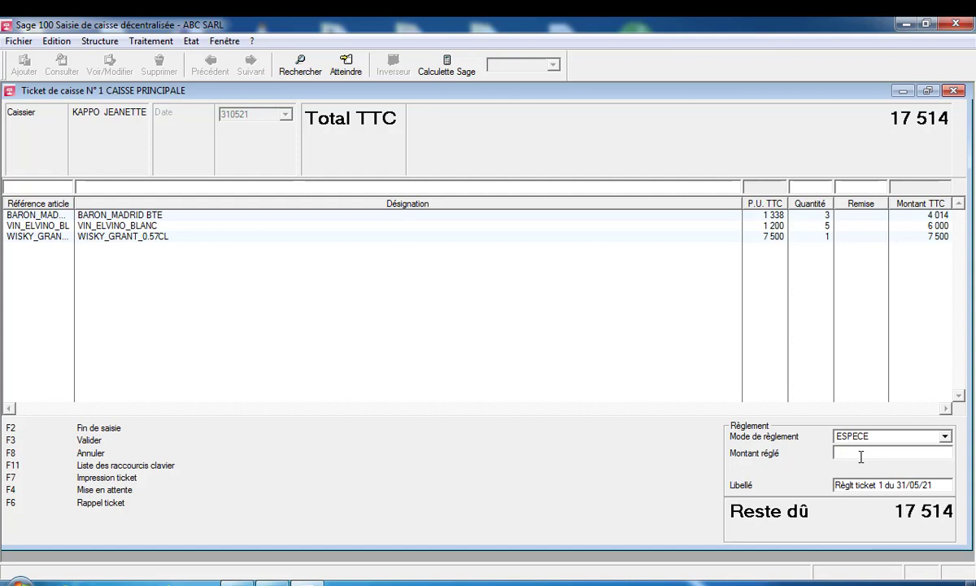
{"action": "type", "text": "20000"}
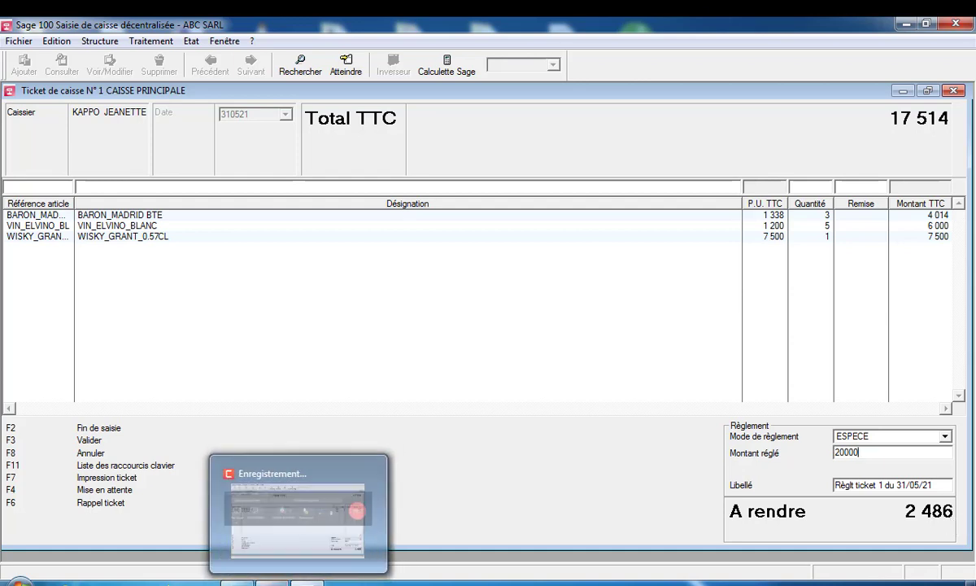
{"action": "left_click", "coordinate": [272, 582]}
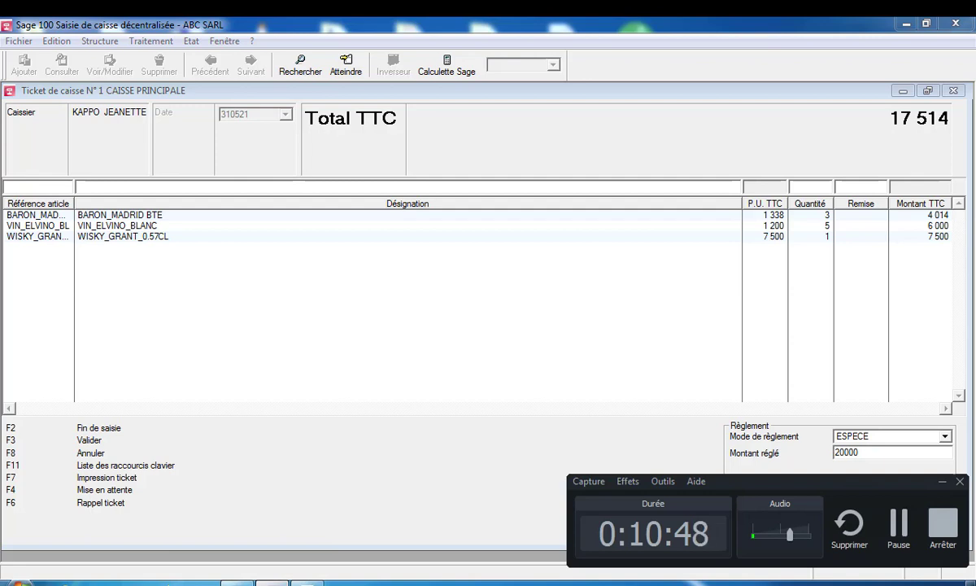
{"action": "left_click", "coordinate": [944, 483]}
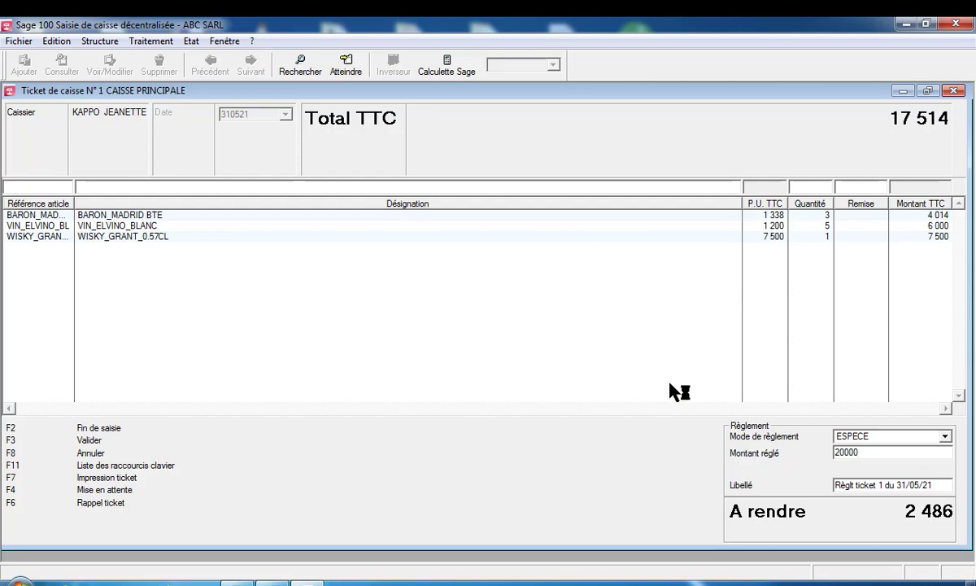
{"action": "left_click", "coordinate": [84, 440]}
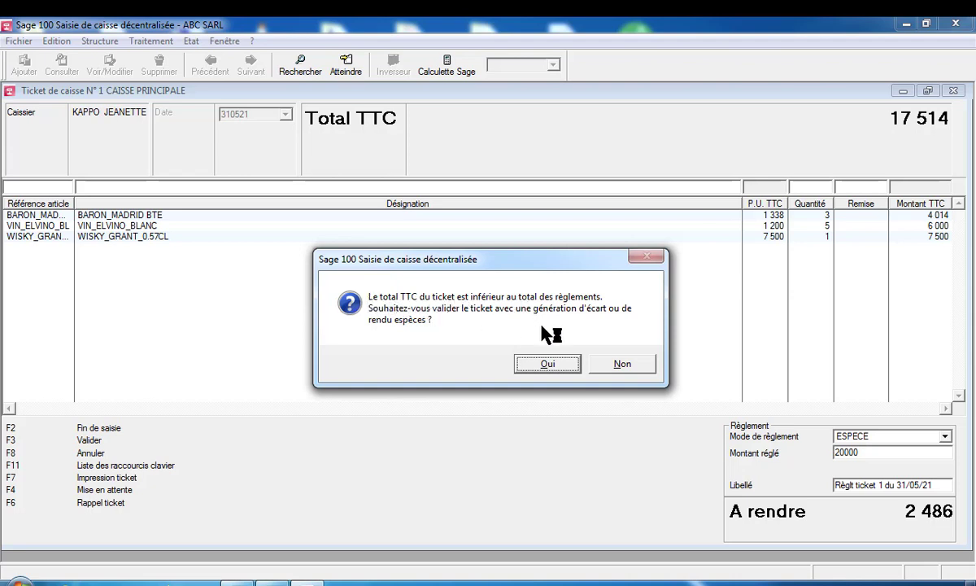
{"action": "left_click", "coordinate": [547, 366]}
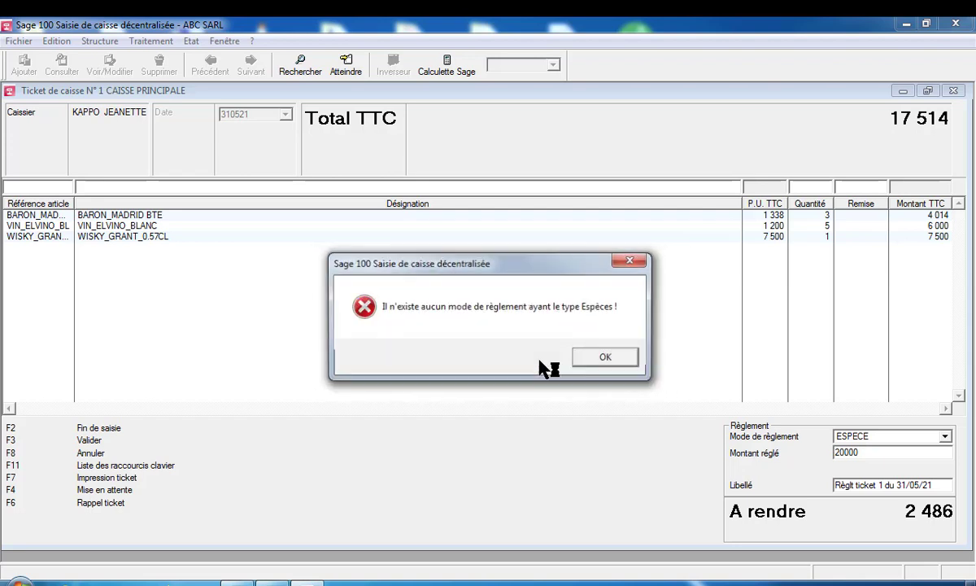
{"action": "left_click", "coordinate": [631, 263]}
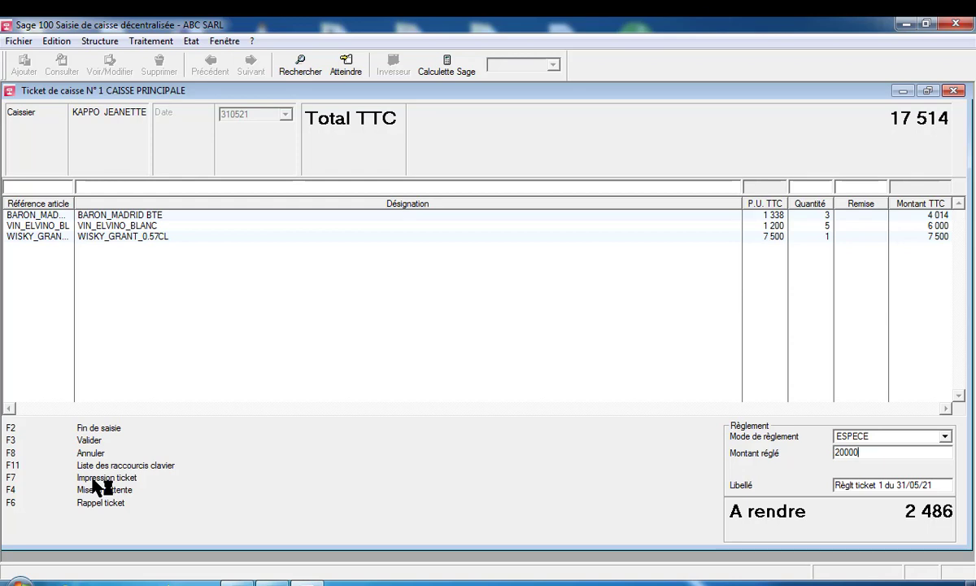
Preview ticket N°1 in the Facture client layout with a cover page on the HP LaserJet printer
{"action": "key", "text": "F7"}
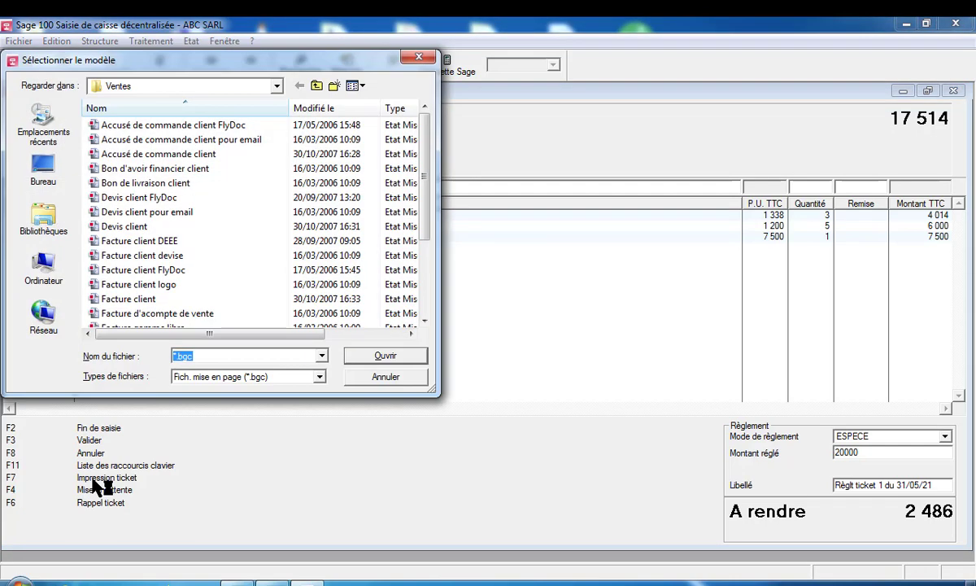
{"action": "left_click", "coordinate": [124, 301]}
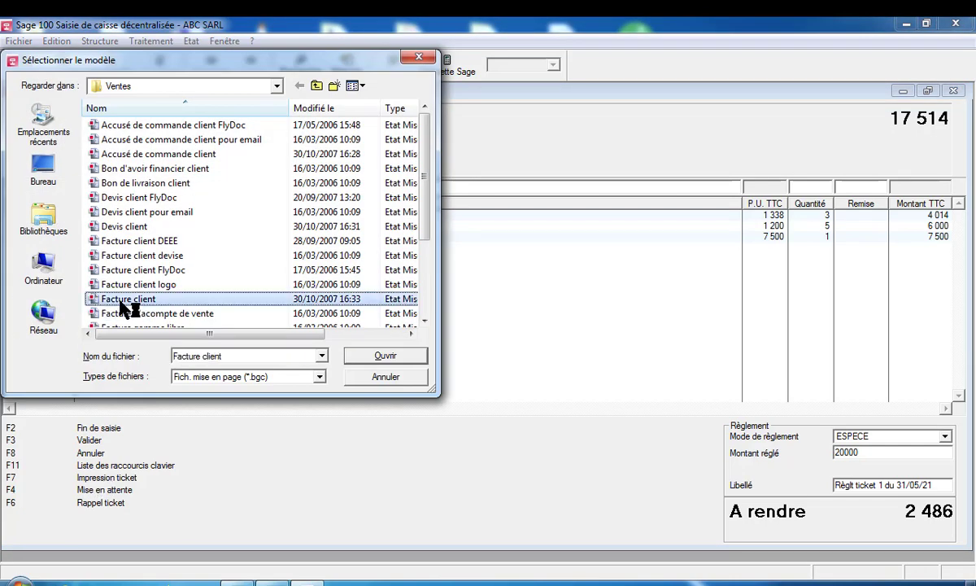
{"action": "left_click", "coordinate": [380, 355]}
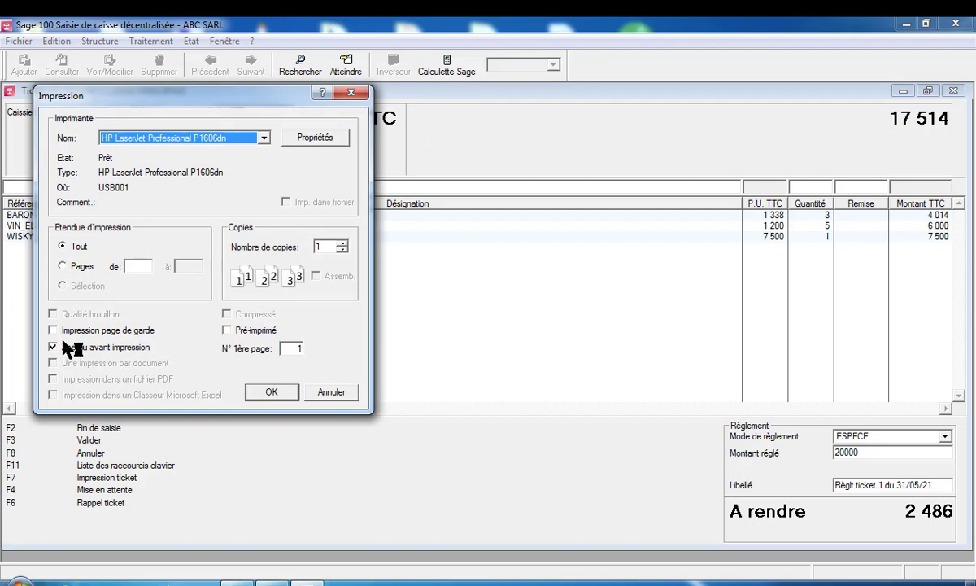
{"action": "left_click", "coordinate": [56, 330]}
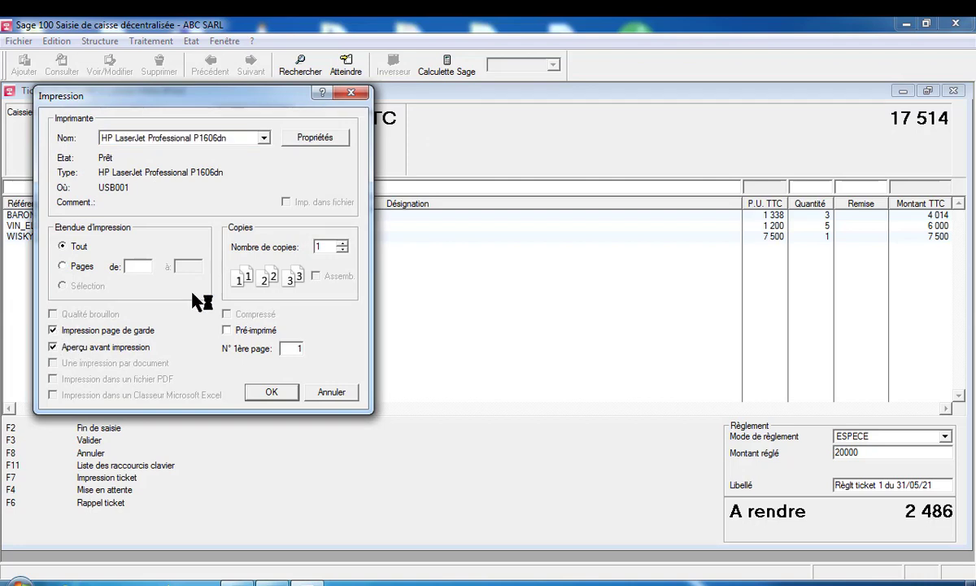
{"action": "left_click", "coordinate": [264, 139]}
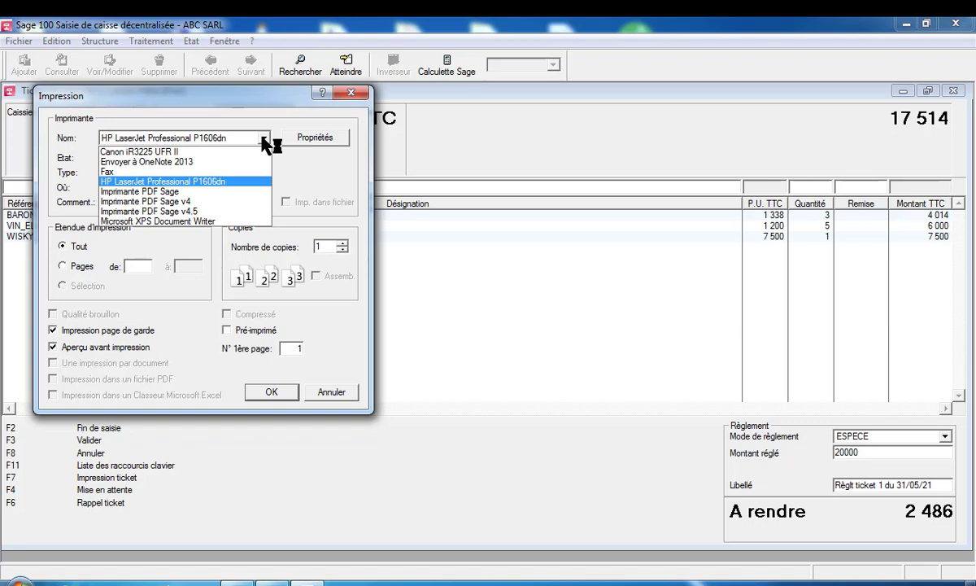
{"action": "left_click", "coordinate": [218, 181]}
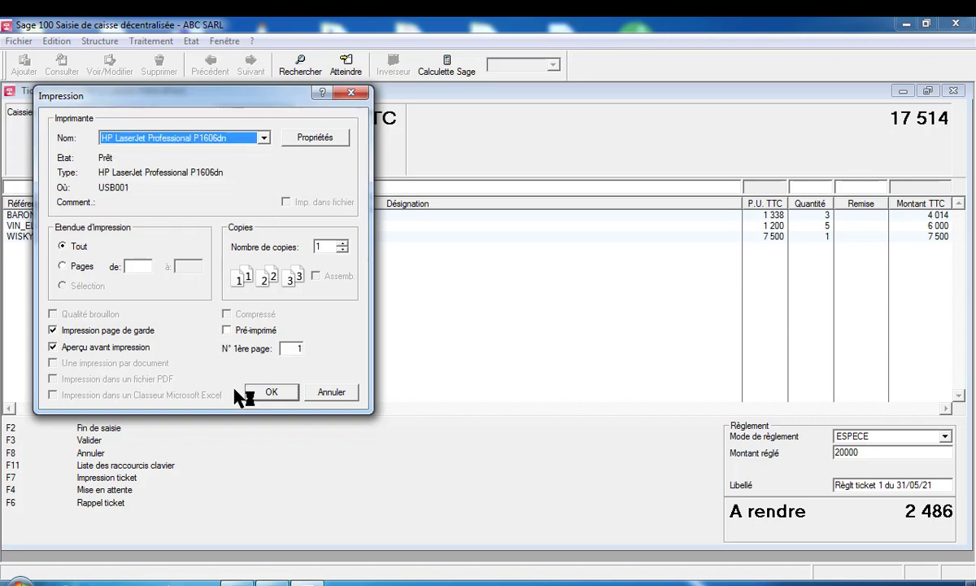
{"action": "left_click", "coordinate": [271, 393]}
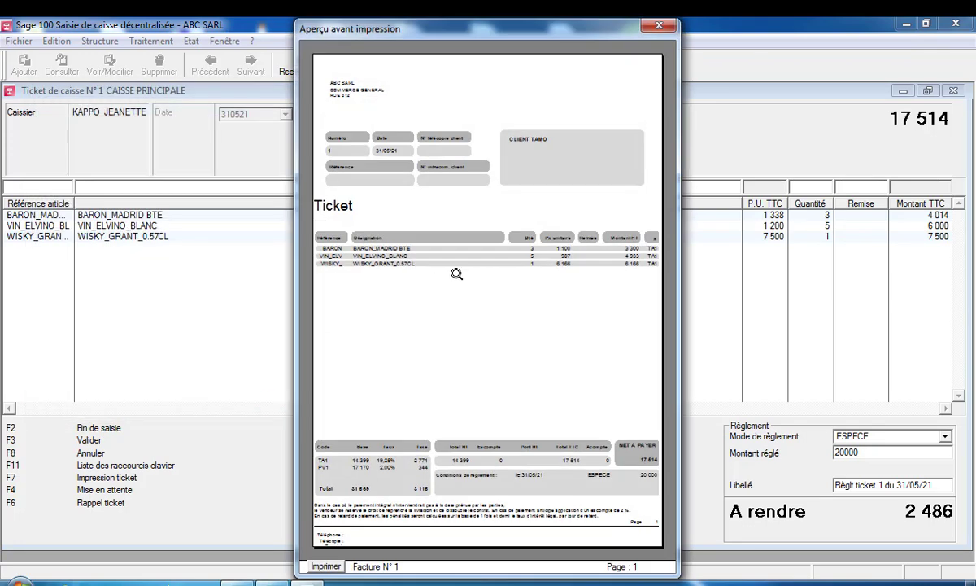
Enlarge the ticket preview to full size, check the totals, then close the preview
{"action": "left_click", "coordinate": [447, 83]}
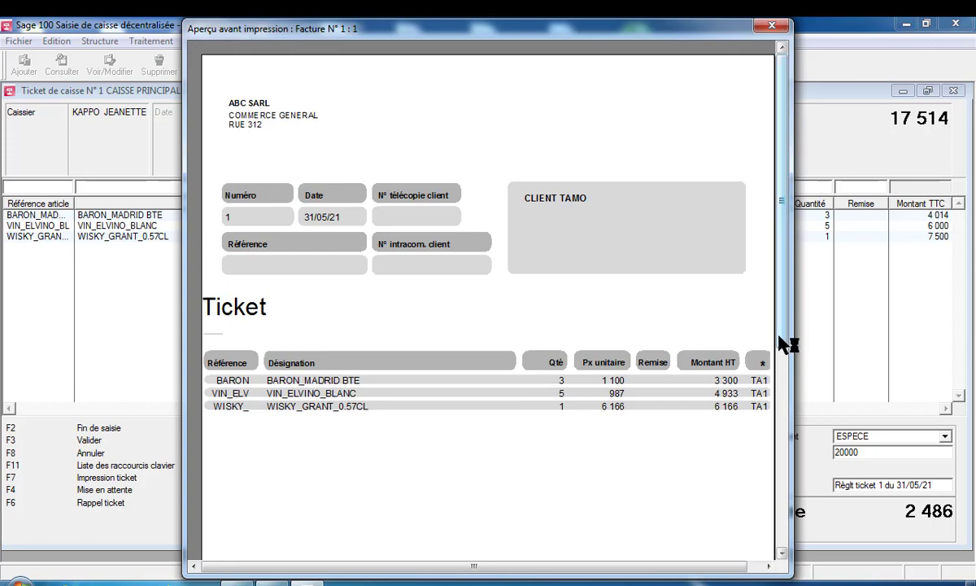
{"action": "left_click_drag", "start_coordinate": [785, 343], "coordinate": [795, 509]}
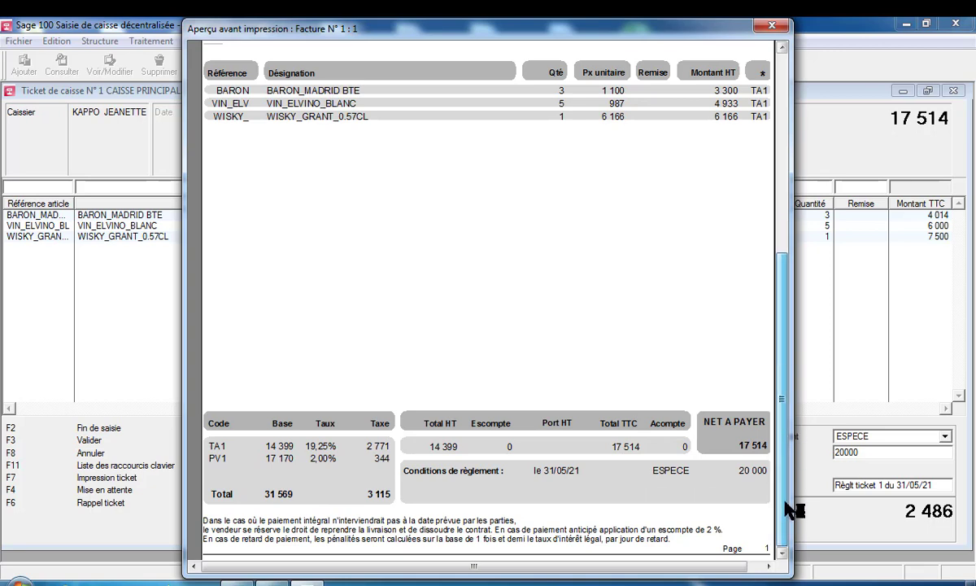
{"action": "scroll", "coordinate": [791, 509], "scroll_direction": "down", "scroll_amount": 3}
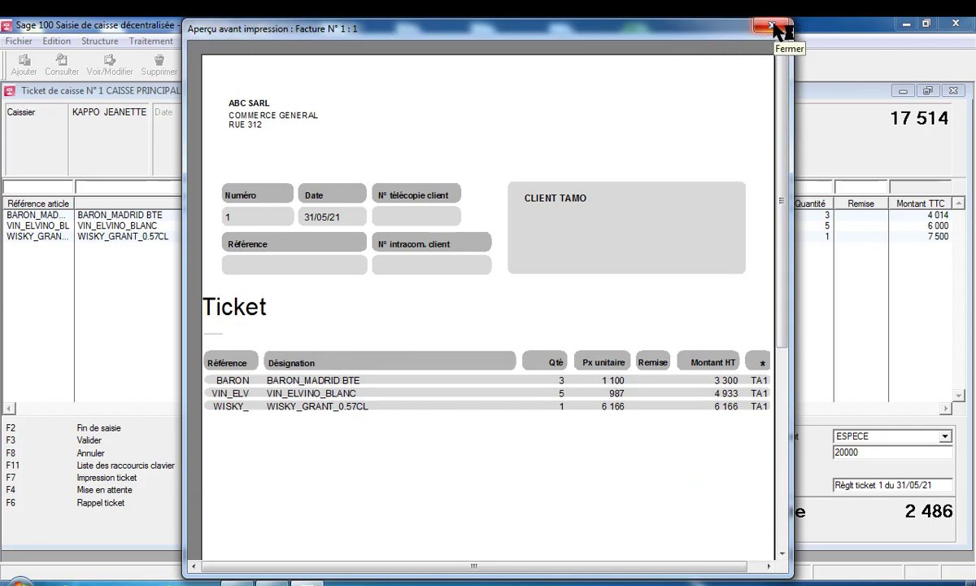
{"action": "left_click", "coordinate": [773, 28]}
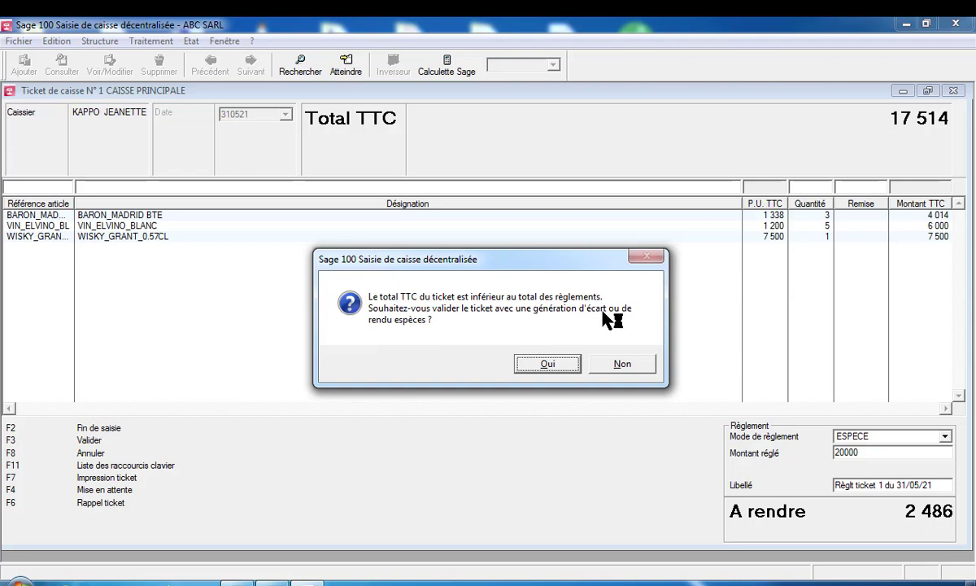
{"action": "left_click", "coordinate": [547, 363]}
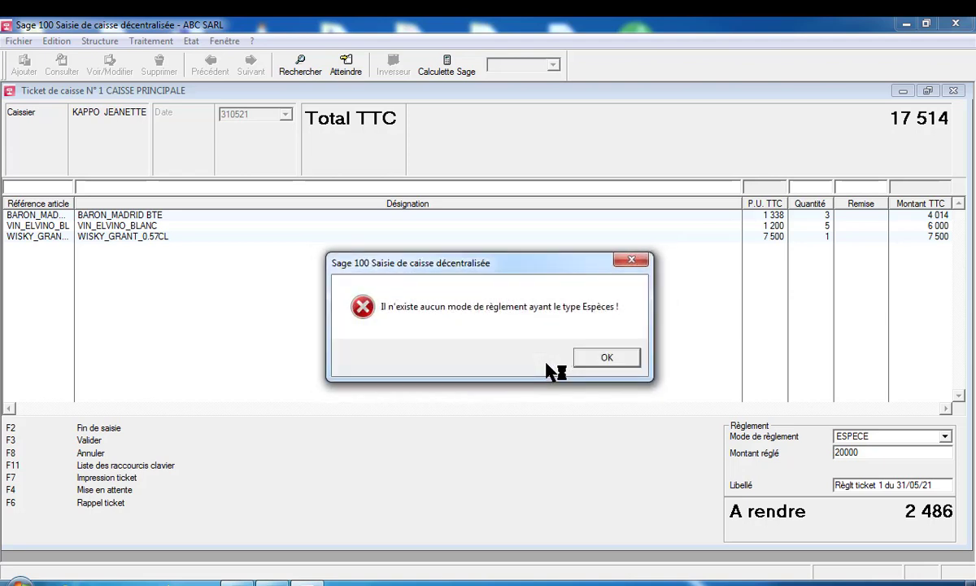
{"action": "left_click", "coordinate": [610, 361]}
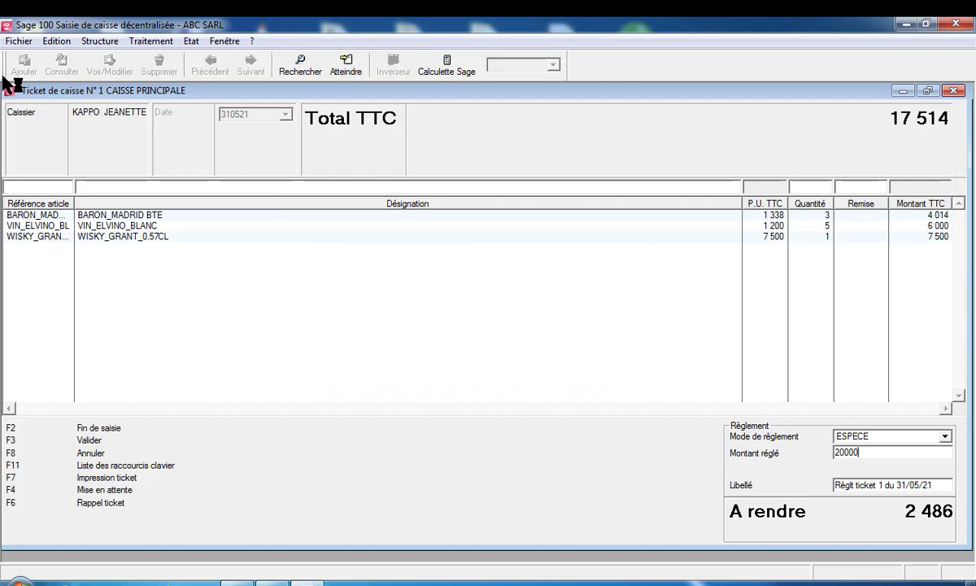
In the company payment methods, set ESPECE to type Espèces with journal BQ
{"action": "left_click", "coordinate": [21, 41]}
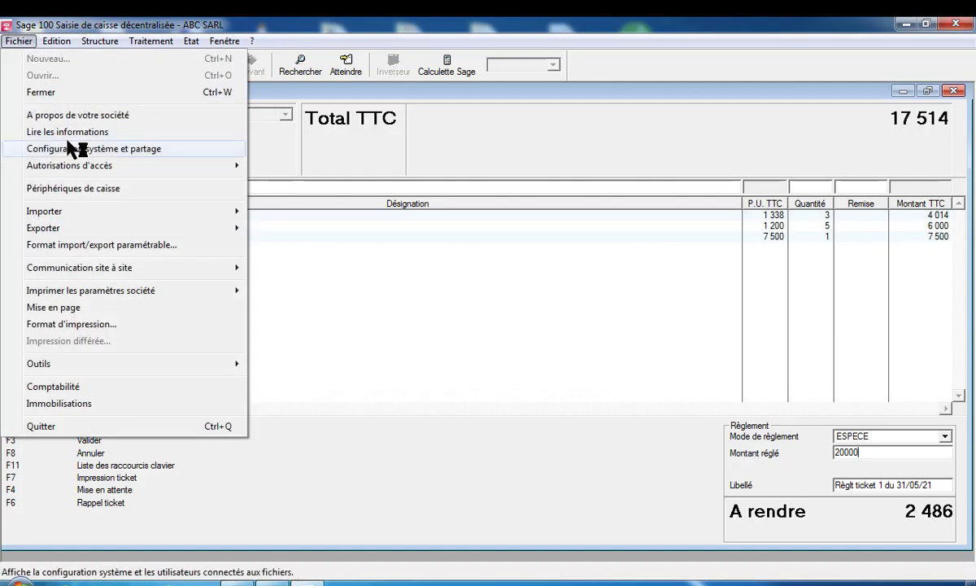
{"action": "left_click", "coordinate": [55, 118]}
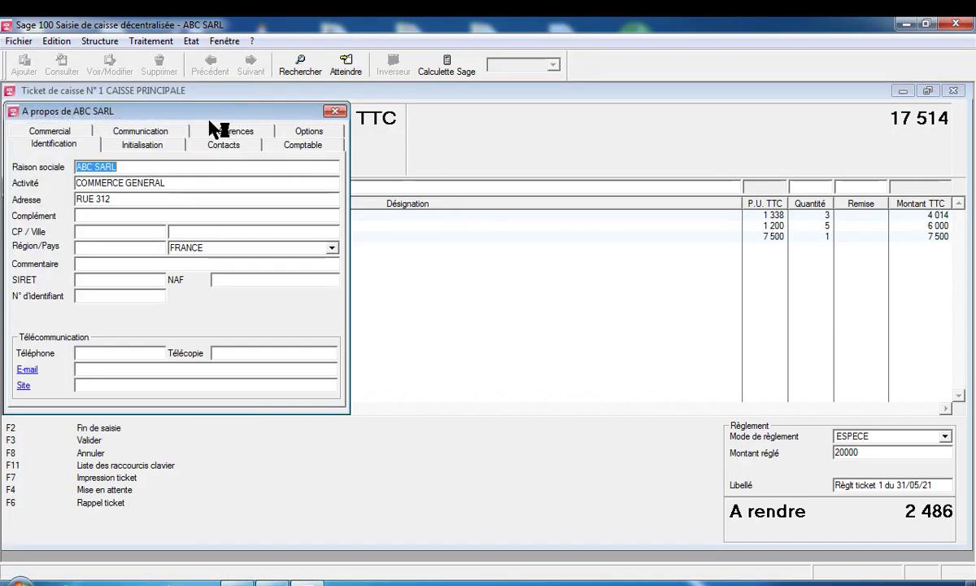
{"action": "left_click", "coordinate": [312, 133]}
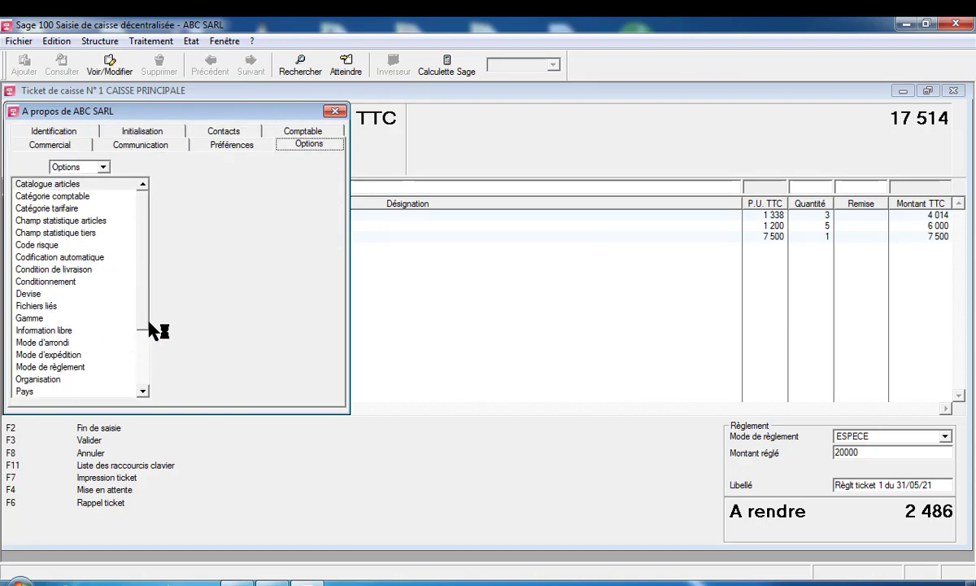
{"action": "double_click", "coordinate": [81, 368]}
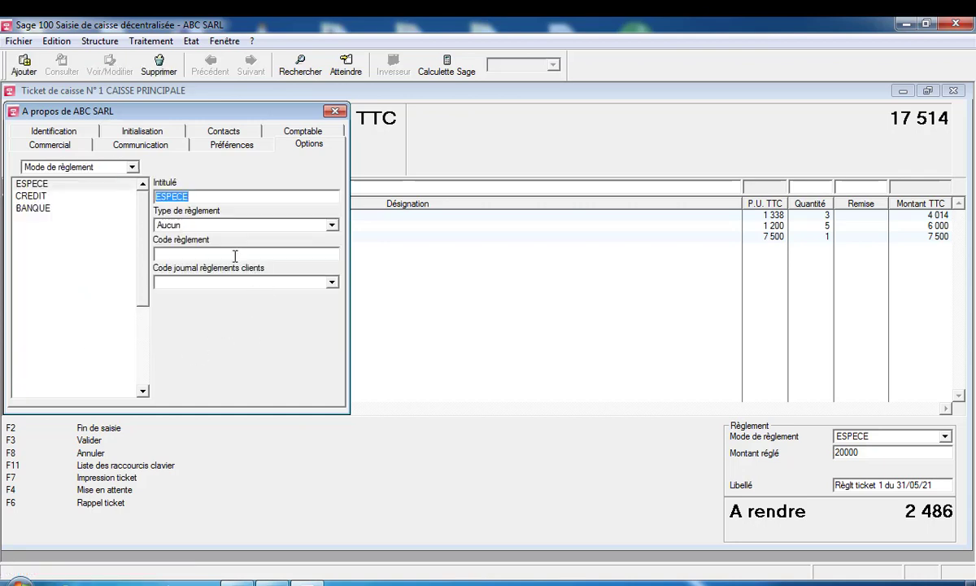
{"action": "left_click", "coordinate": [333, 225]}
{"action": "left_click", "coordinate": [275, 237]}
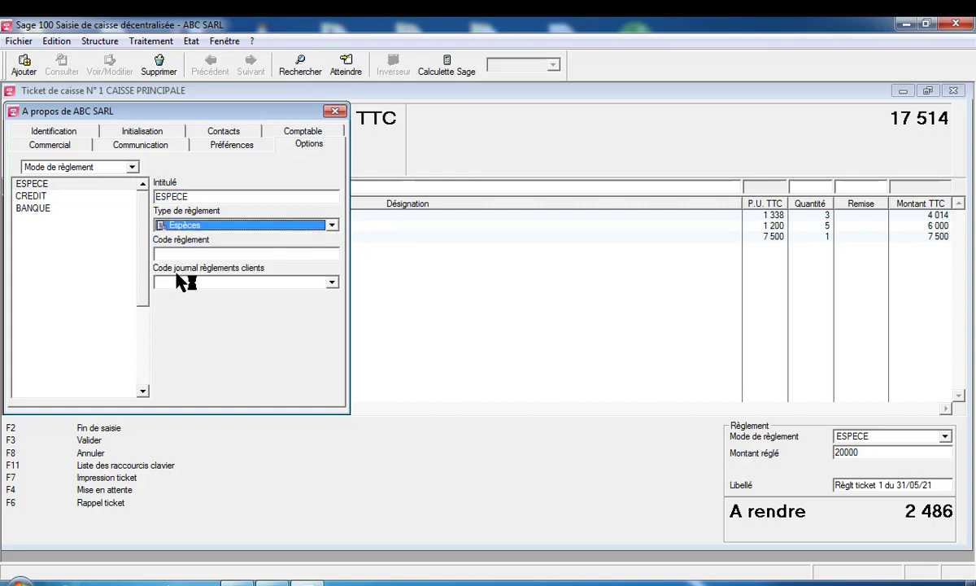
{"action": "left_click", "coordinate": [331, 283]}
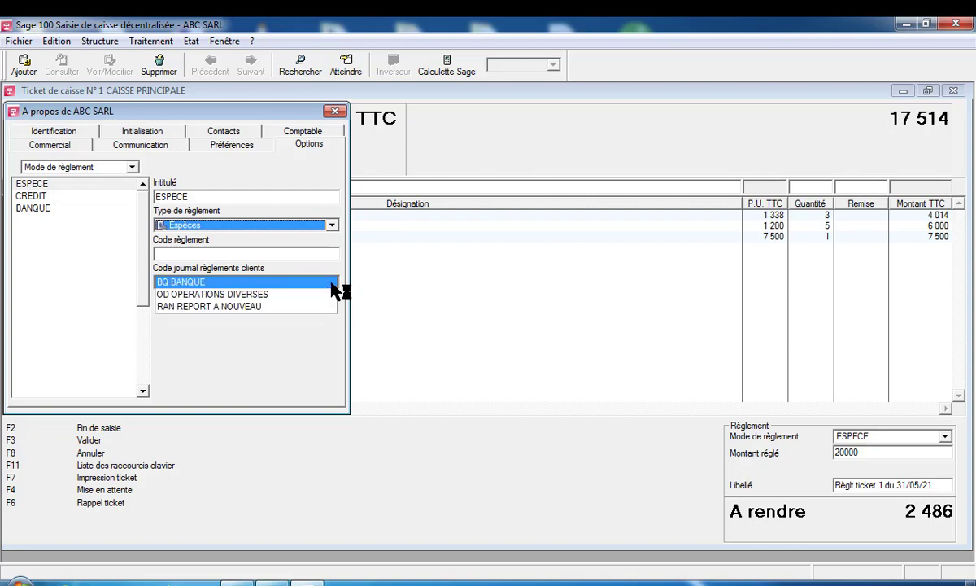
{"action": "left_click", "coordinate": [331, 286]}
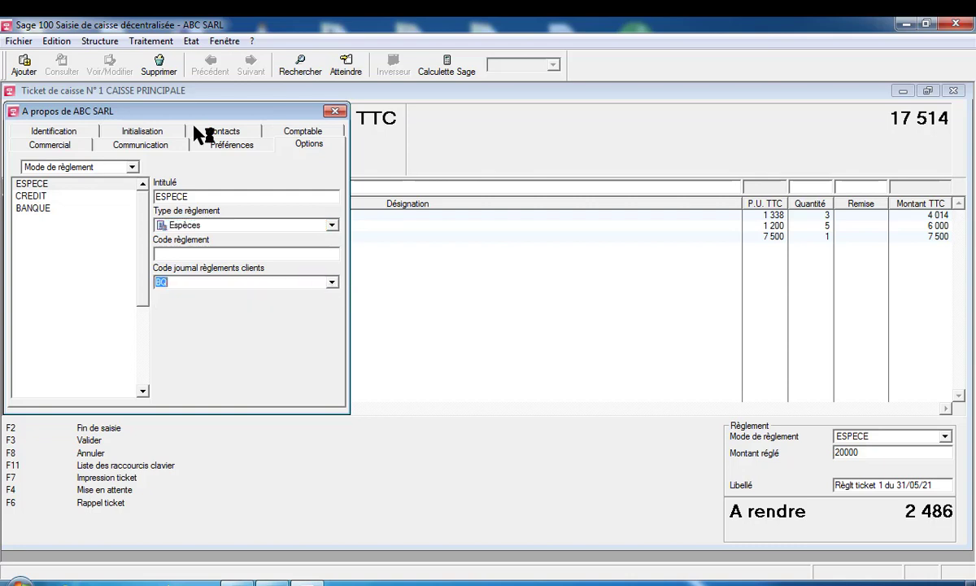
Open the journal codes list from Structure > Comptabilité
{"action": "left_click", "coordinate": [145, 42]}
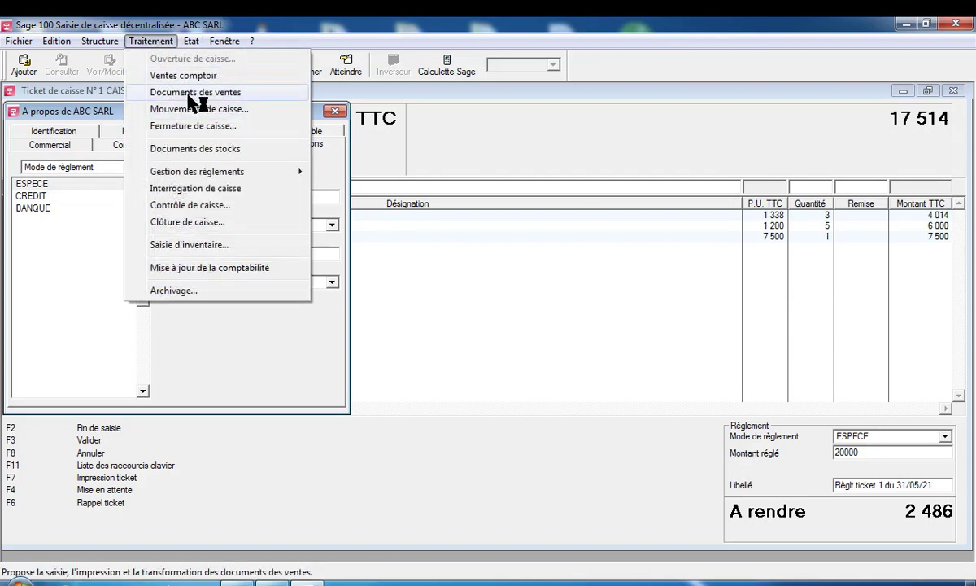
{"action": "left_click", "coordinate": [97, 42]}
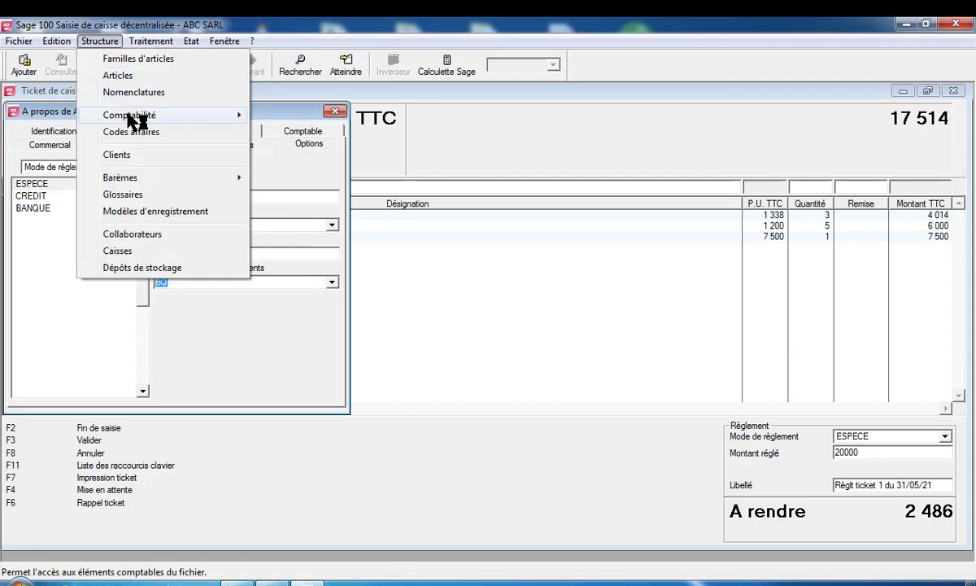
{"action": "mouse_move", "coordinate": [135, 118]}
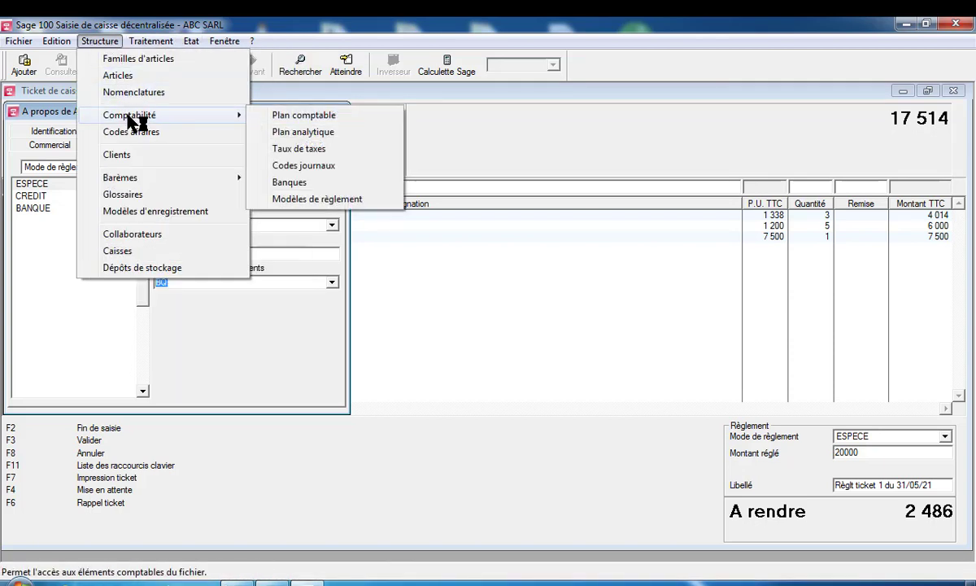
{"action": "left_click", "coordinate": [317, 172]}
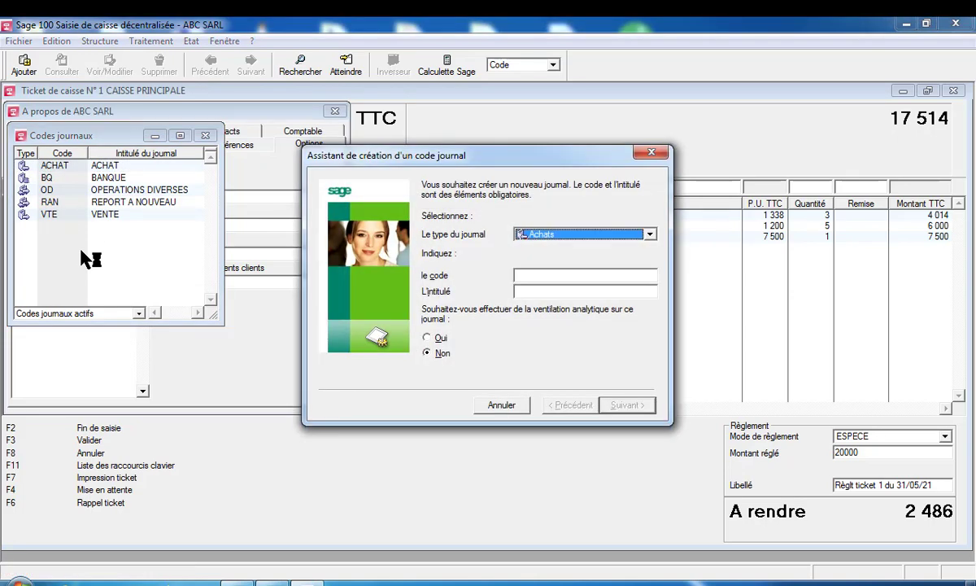
Start a new Trésorerie journal with code CAI and title CAISSE
{"action": "left_click", "coordinate": [651, 235]}
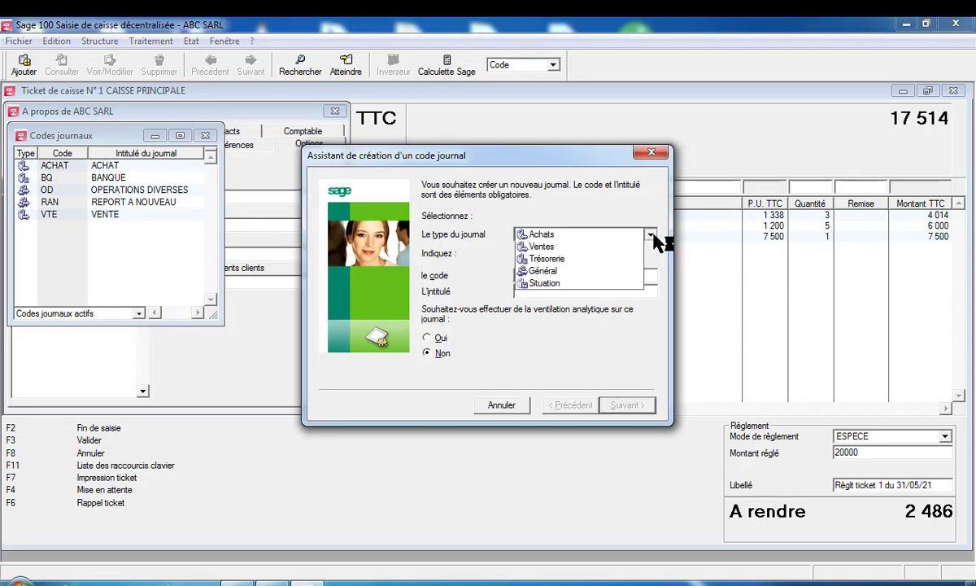
{"action": "left_click", "coordinate": [602, 261]}
{"action": "left_click", "coordinate": [543, 277]}
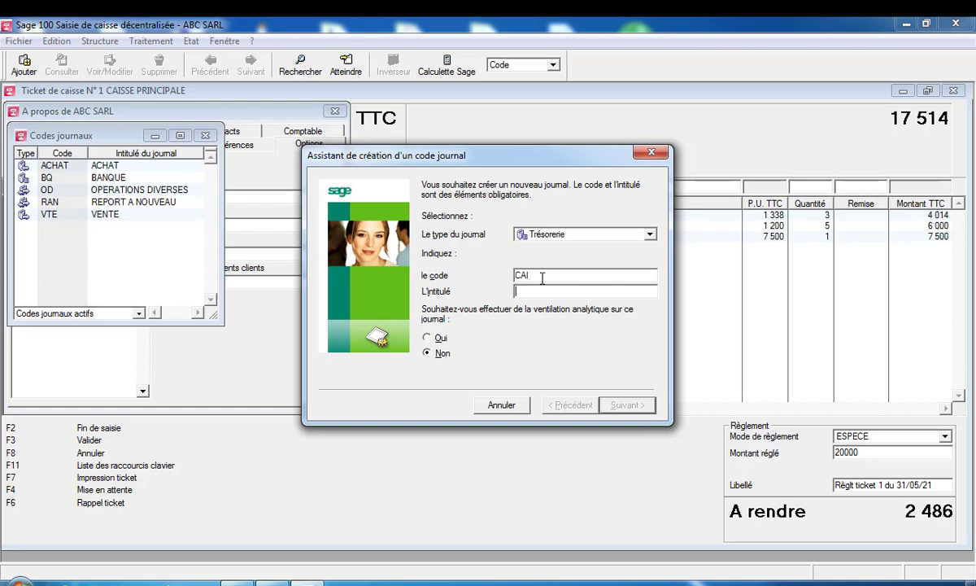
{"action": "key", "text": "Tab"}
{"action": "type", "text": "CAISSE"}
{"action": "left_click", "coordinate": [636, 407]}
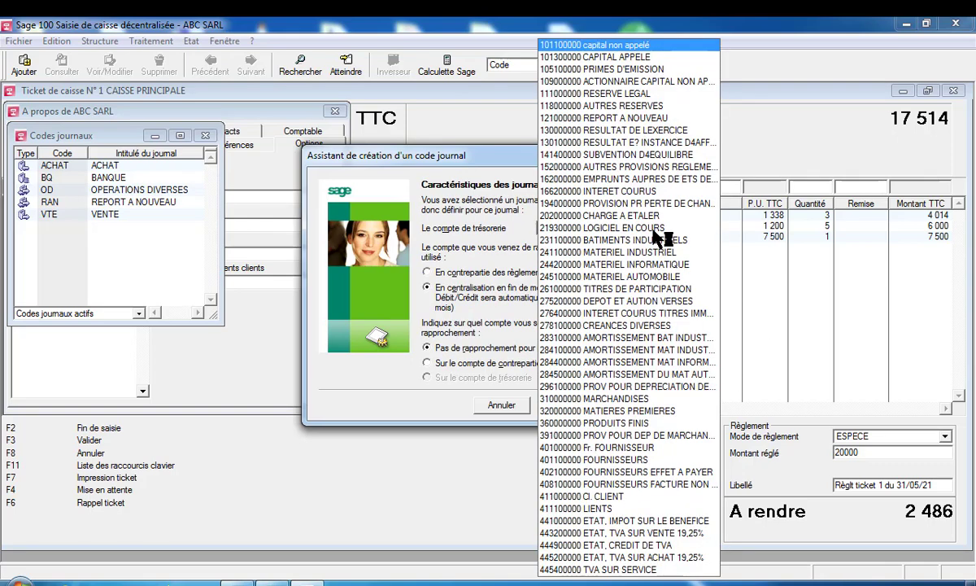
Give the CAI journal treasury account 570000000, finish it, and close the journal codes list
{"action": "left_click", "coordinate": [653, 230]}
{"action": "key", "text": "BackSpace"}
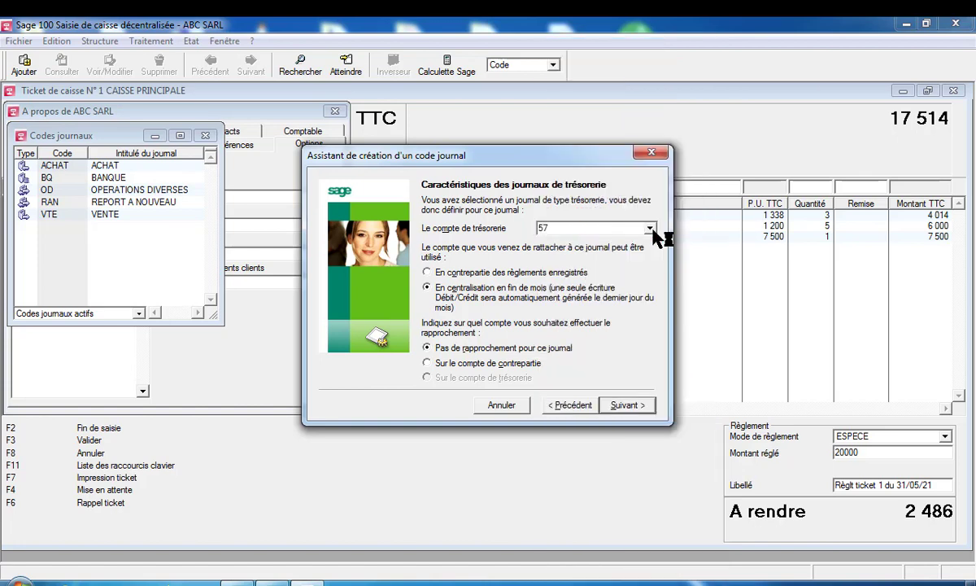
{"action": "type", "text": "571"}
{"action": "left_click", "coordinate": [652, 231]}
{"action": "left_click", "coordinate": [655, 230]}
{"action": "left_click", "coordinate": [628, 406]}
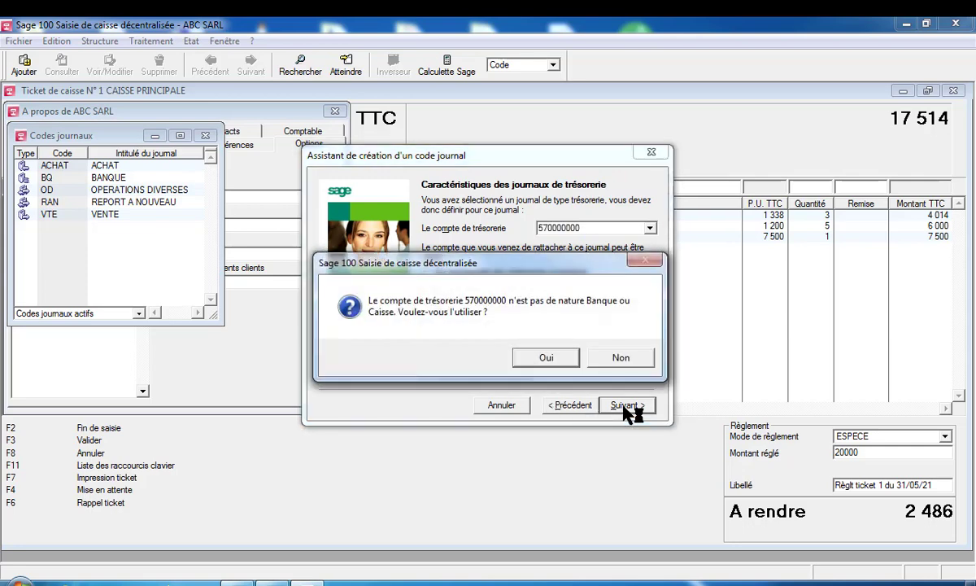
{"action": "left_click", "coordinate": [550, 360]}
{"action": "left_click", "coordinate": [631, 406]}
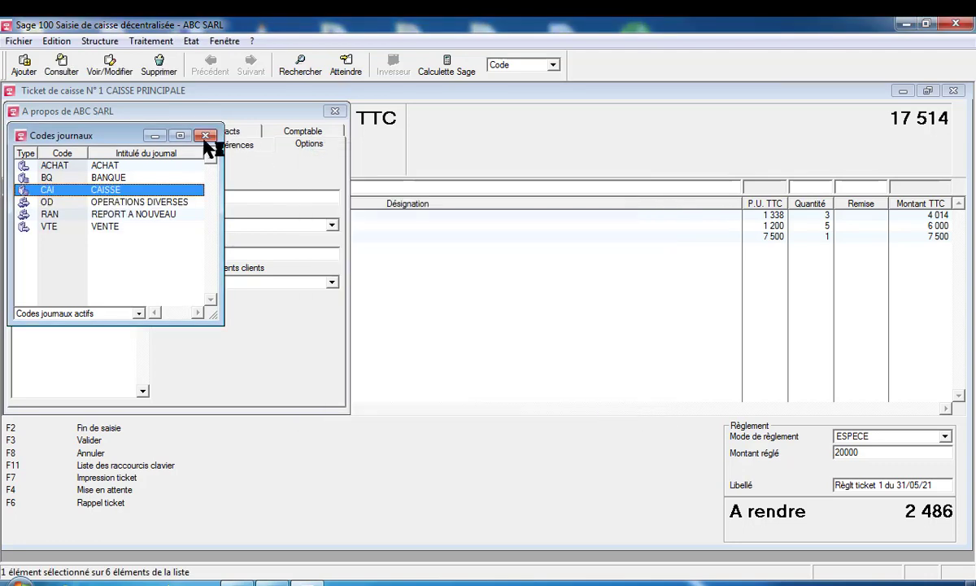
{"action": "left_click", "coordinate": [205, 136]}
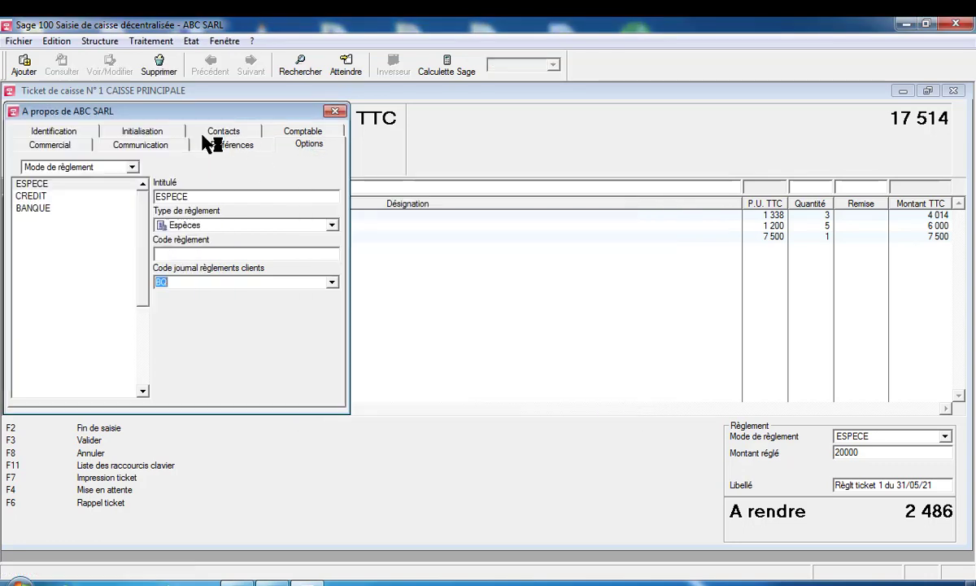
Change the ESPECE payment journal from BQ to CAI CAISSE
{"action": "key", "text": "BackSpace"}
{"action": "left_click", "coordinate": [333, 284]}
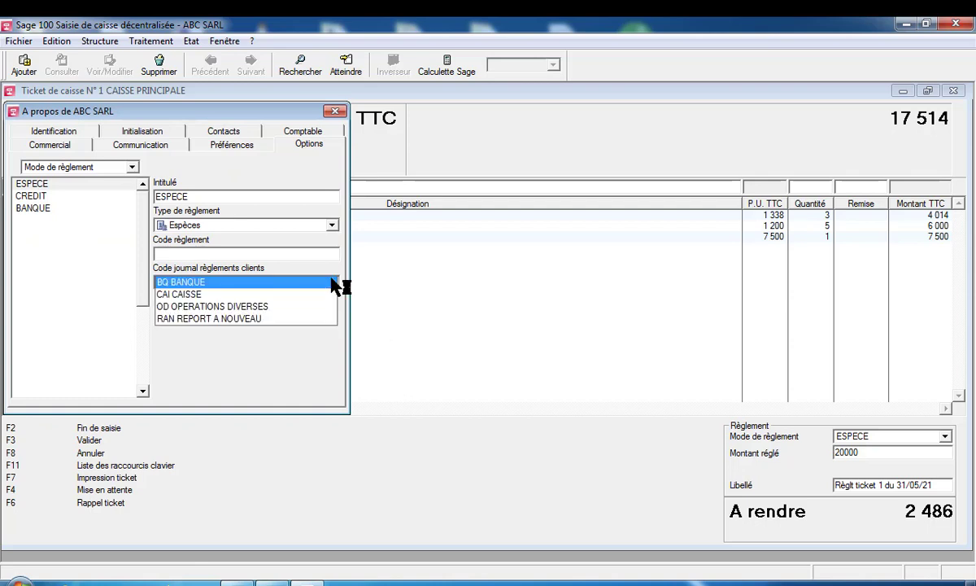
{"action": "left_click", "coordinate": [286, 298]}
{"action": "key", "text": "Return"}
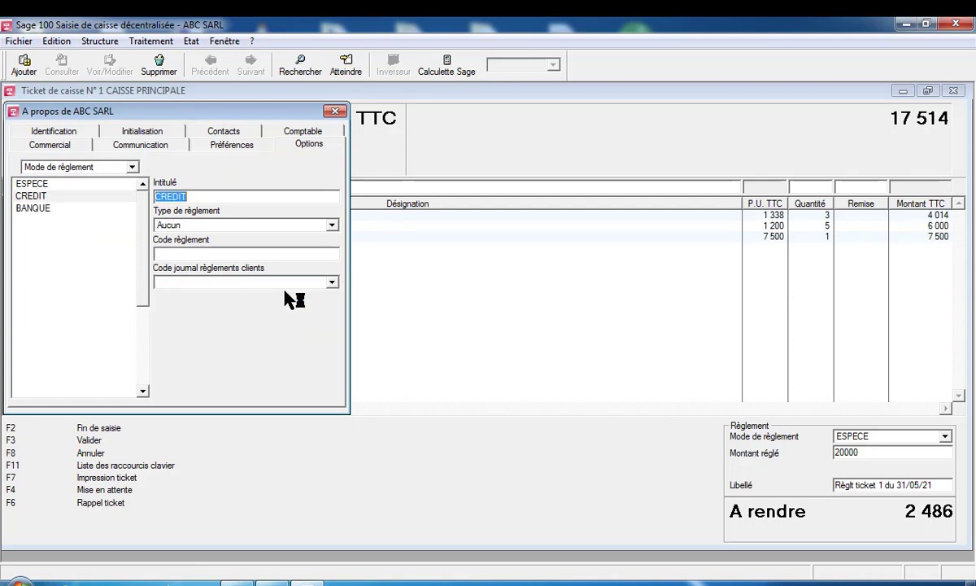
Make CREDIT a Bon d'achat payment on journal OD
{"action": "left_click", "coordinate": [330, 225]}
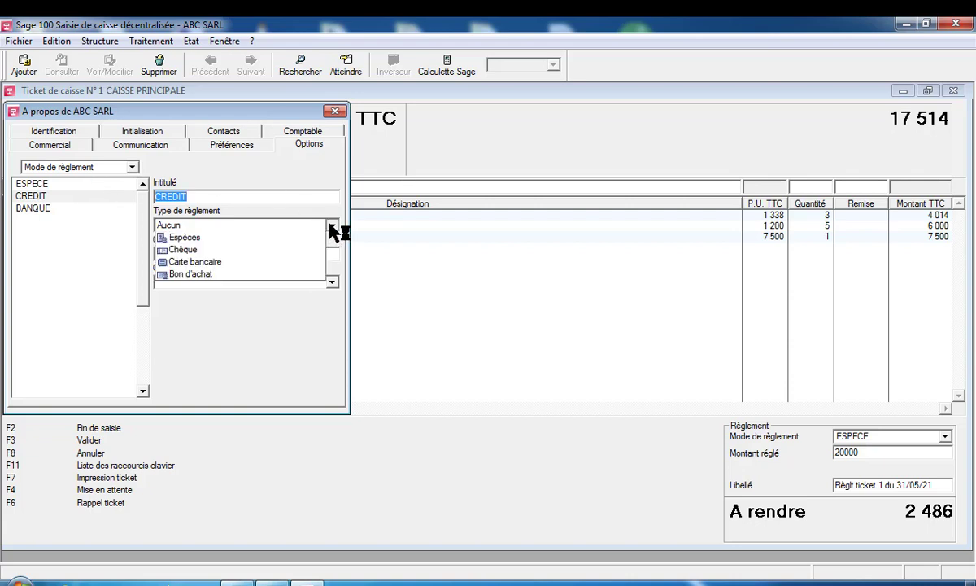
{"action": "left_click", "coordinate": [277, 274]}
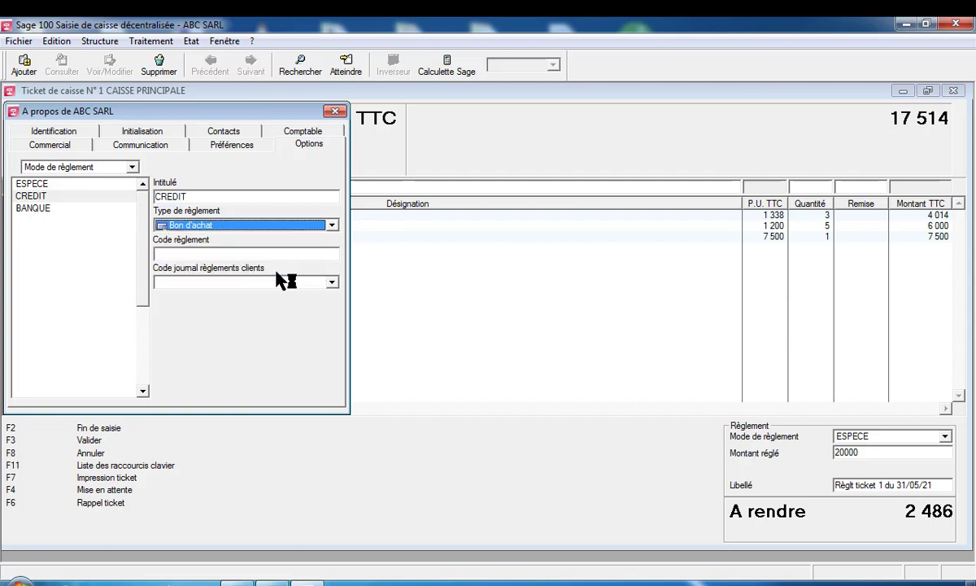
{"action": "left_click", "coordinate": [331, 283]}
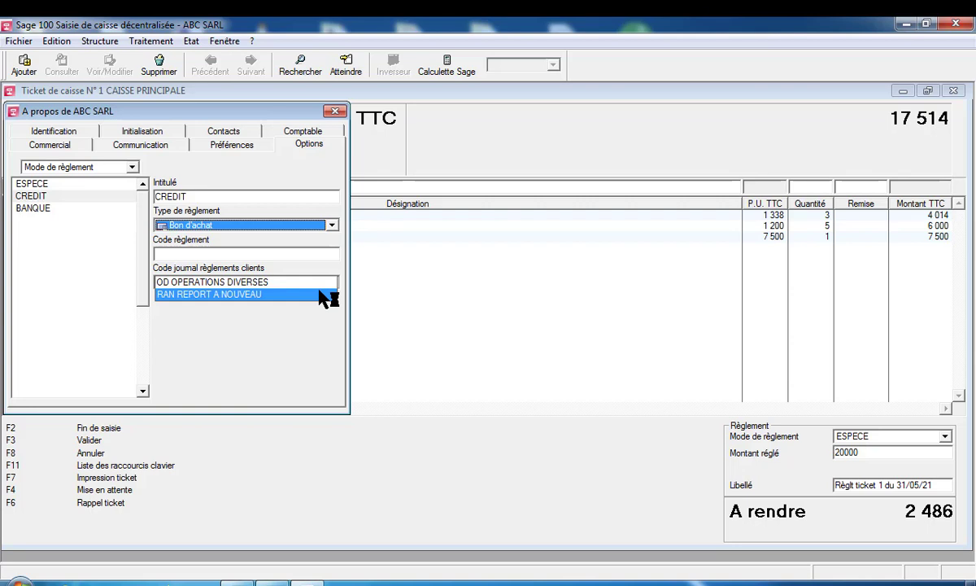
{"action": "left_click", "coordinate": [315, 281]}
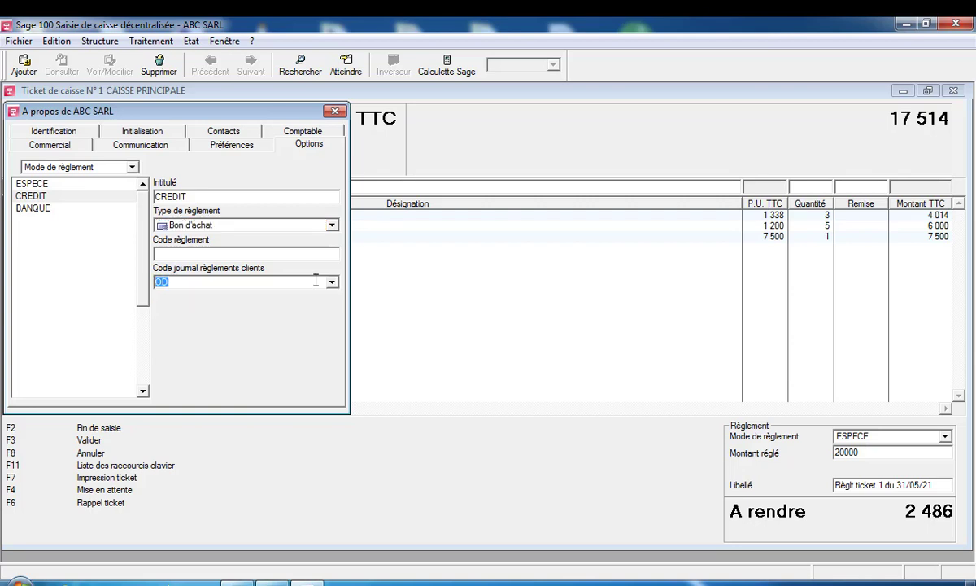
{"action": "key", "text": "Return"}
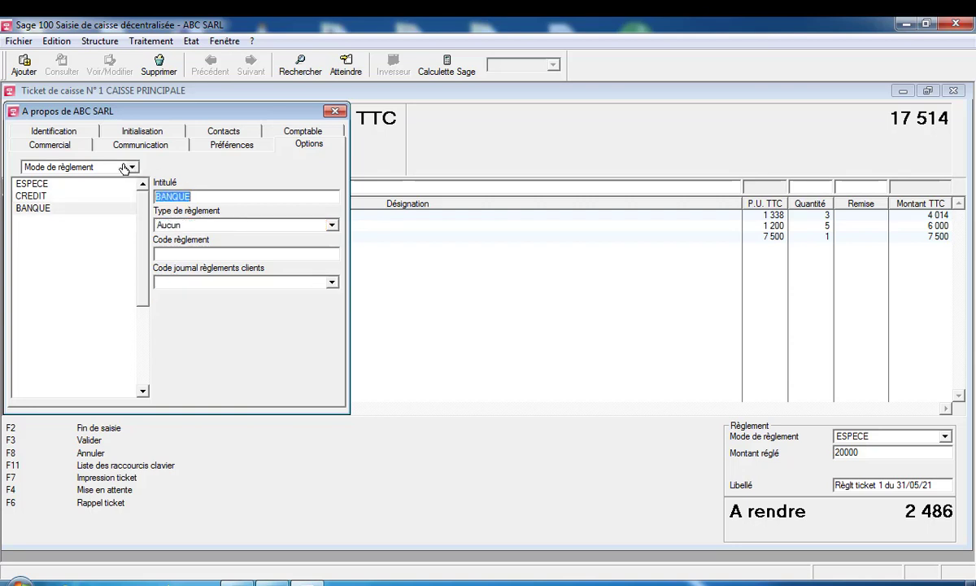
Make BANQUE a Chèque payment on journal BQ BANQUE and close the company settings
{"action": "left_click", "coordinate": [333, 226]}
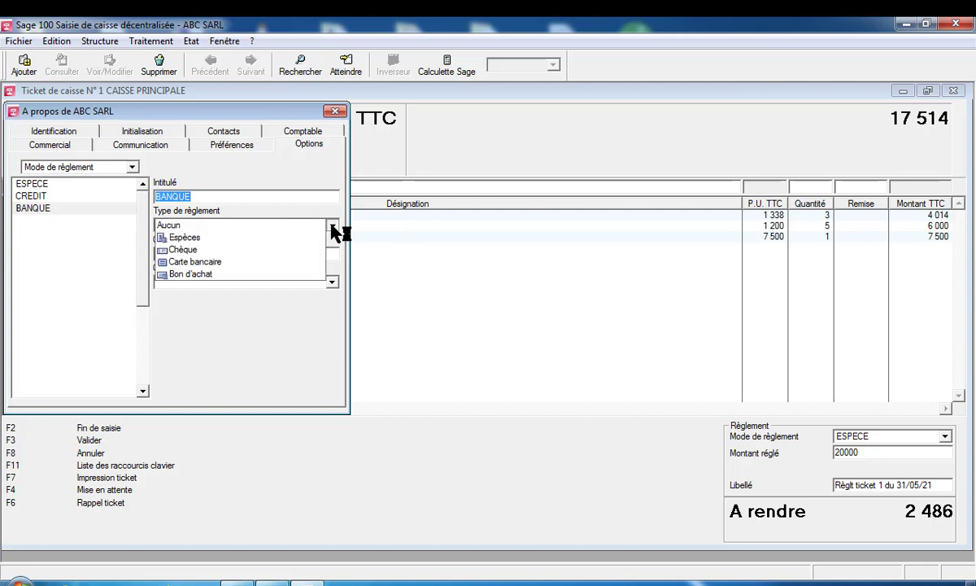
{"action": "left_click", "coordinate": [298, 250]}
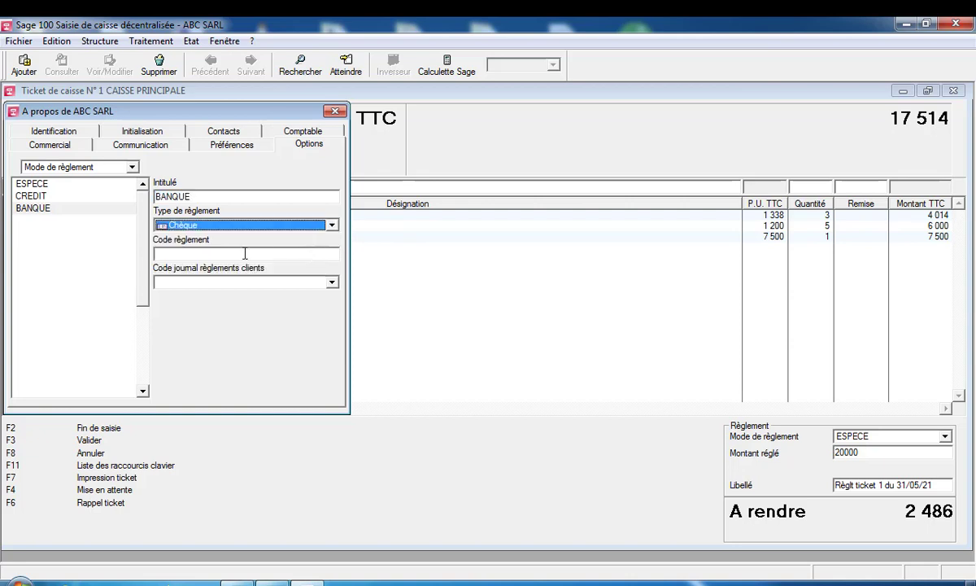
{"action": "left_click", "coordinate": [333, 283]}
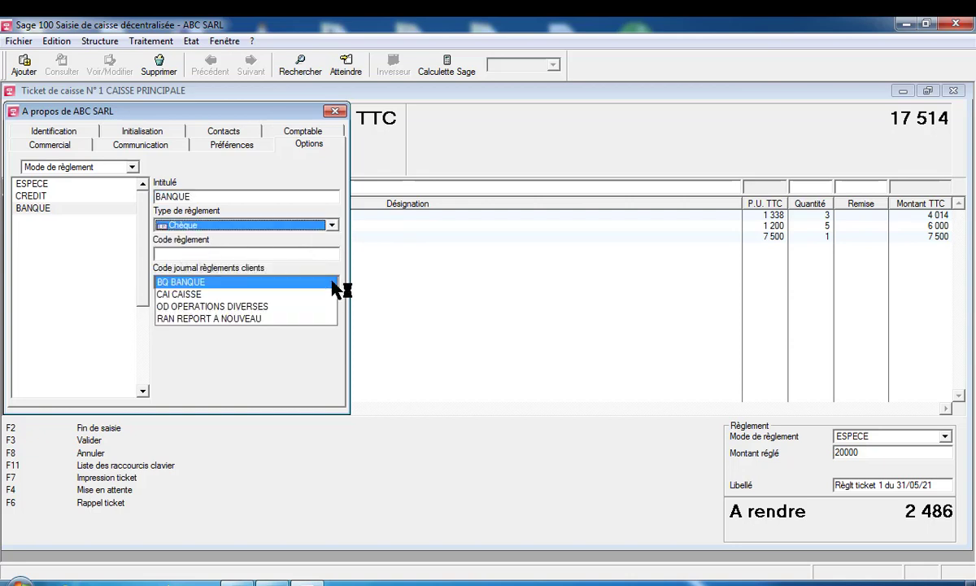
{"action": "key", "text": "Up"}
{"action": "key", "text": "Return"}
{"action": "key", "text": "Return"}
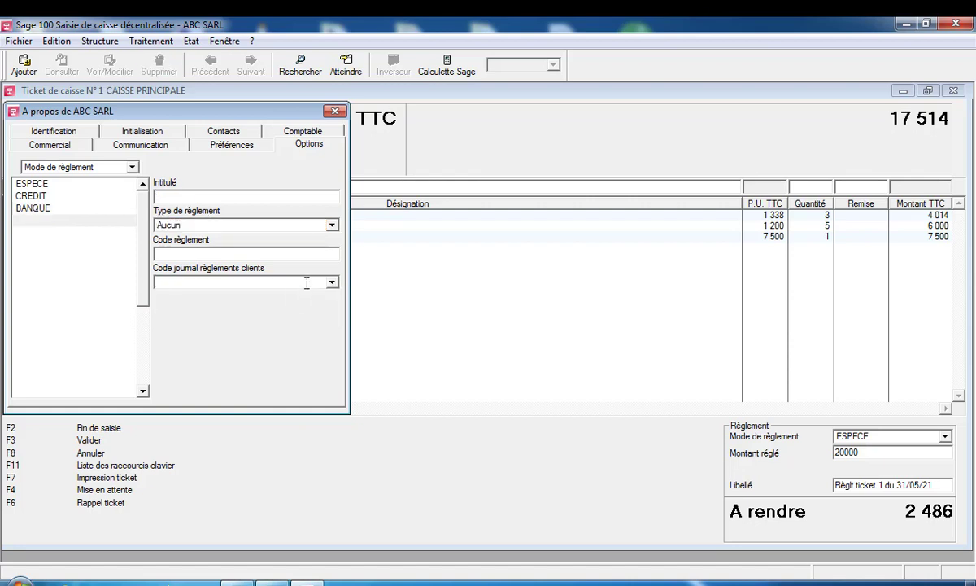
{"action": "left_click", "coordinate": [334, 112]}
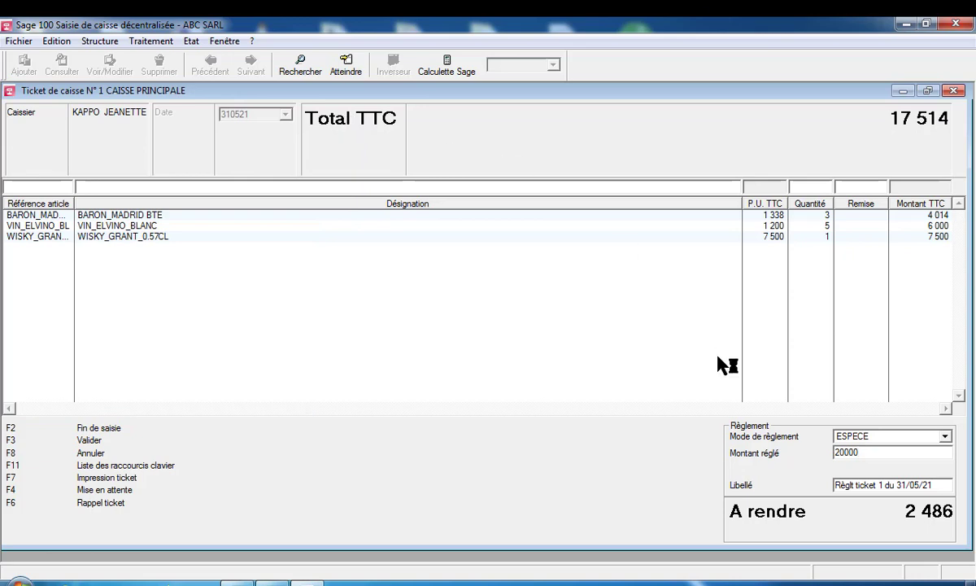
Set ticket N°1's payment mode to BANQUE
{"action": "left_click", "coordinate": [946, 437]}
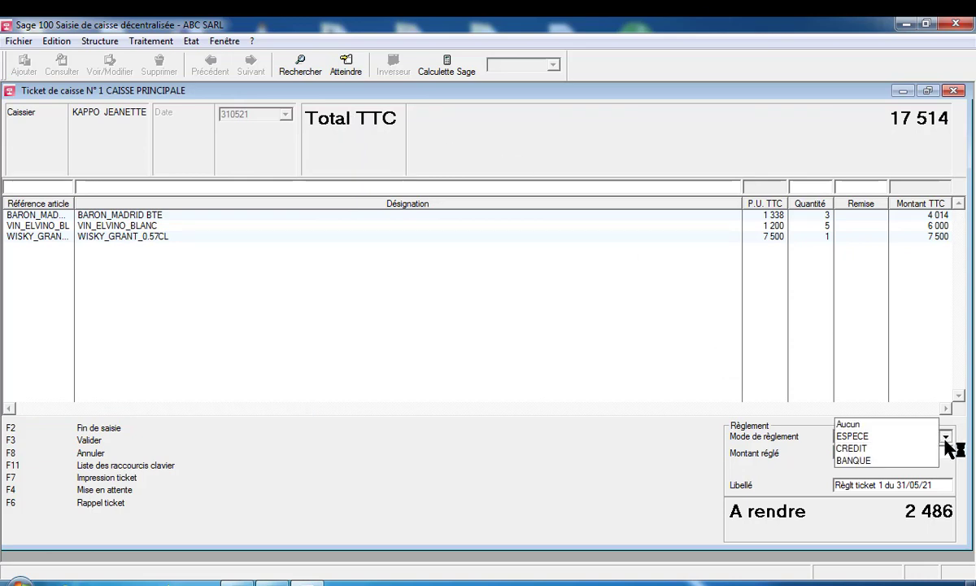
{"action": "left_click", "coordinate": [945, 439]}
{"action": "left_click", "coordinate": [946, 438]}
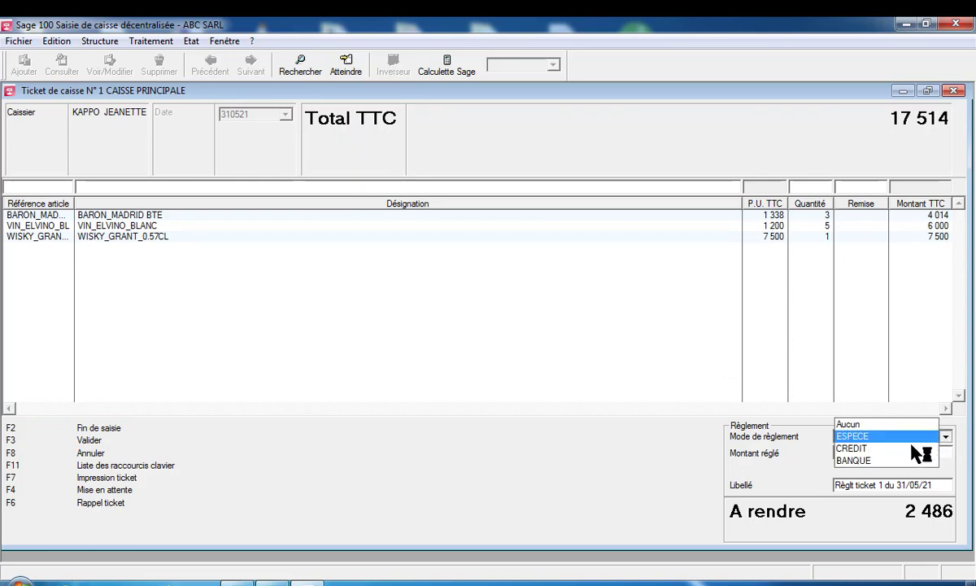
{"action": "left_click", "coordinate": [902, 470]}
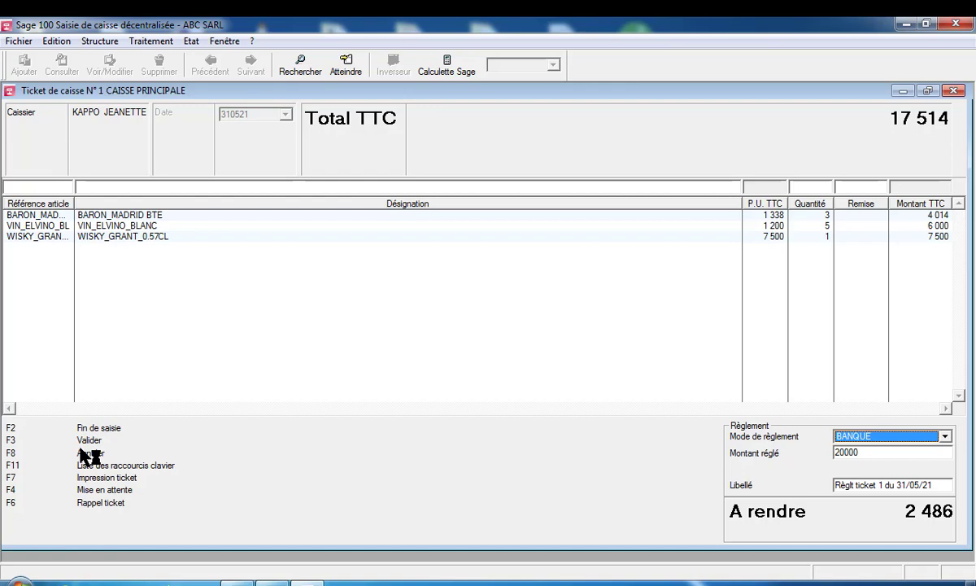
Validate ticket N°1 despite the payment difference and print it without preview
{"action": "key", "text": "F3"}
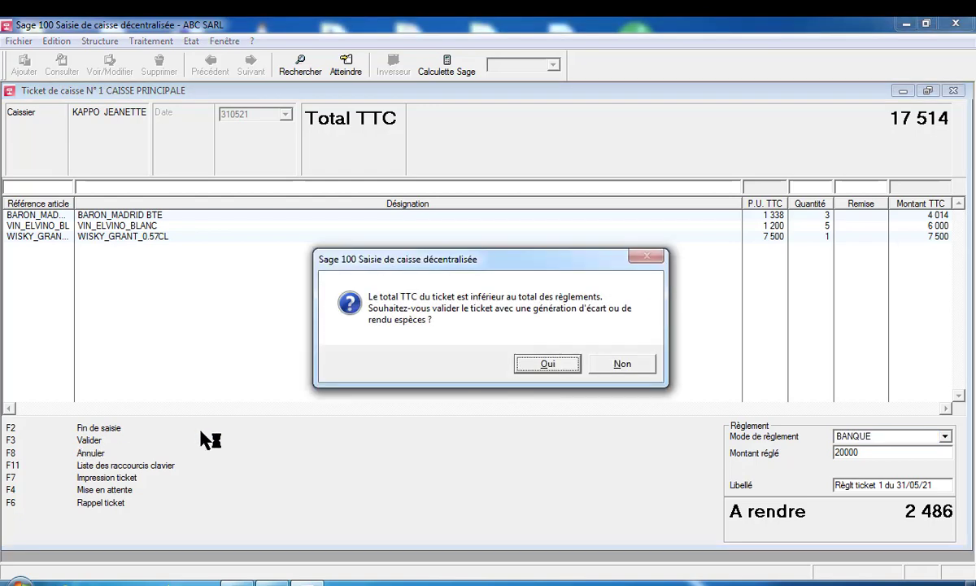
{"action": "left_click", "coordinate": [550, 364]}
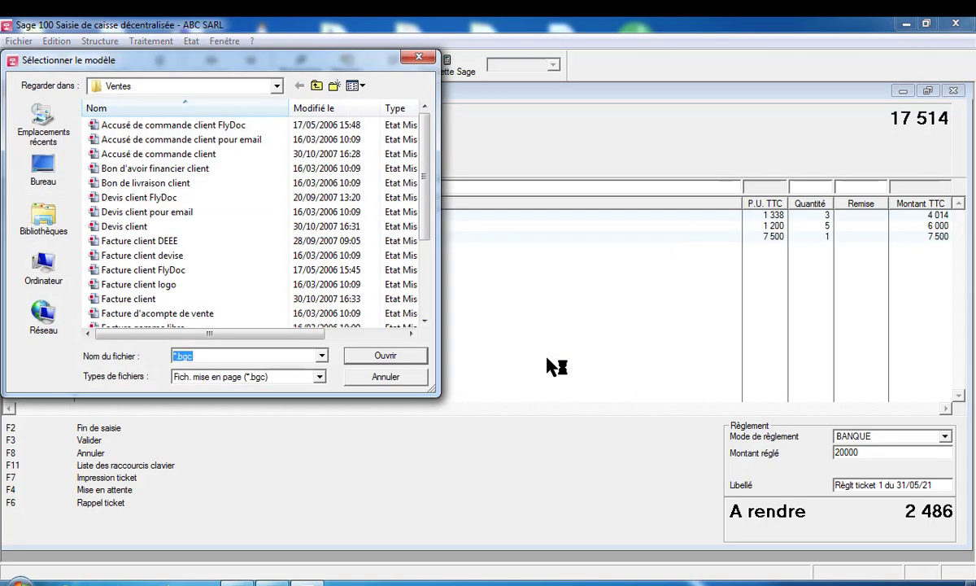
{"action": "double_click", "coordinate": [122, 298]}
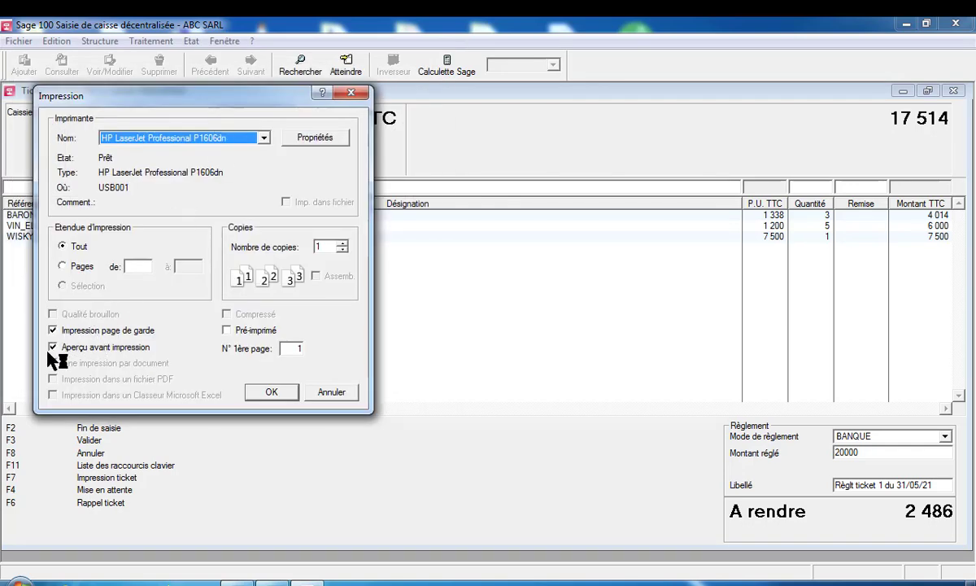
{"action": "left_click", "coordinate": [53, 349]}
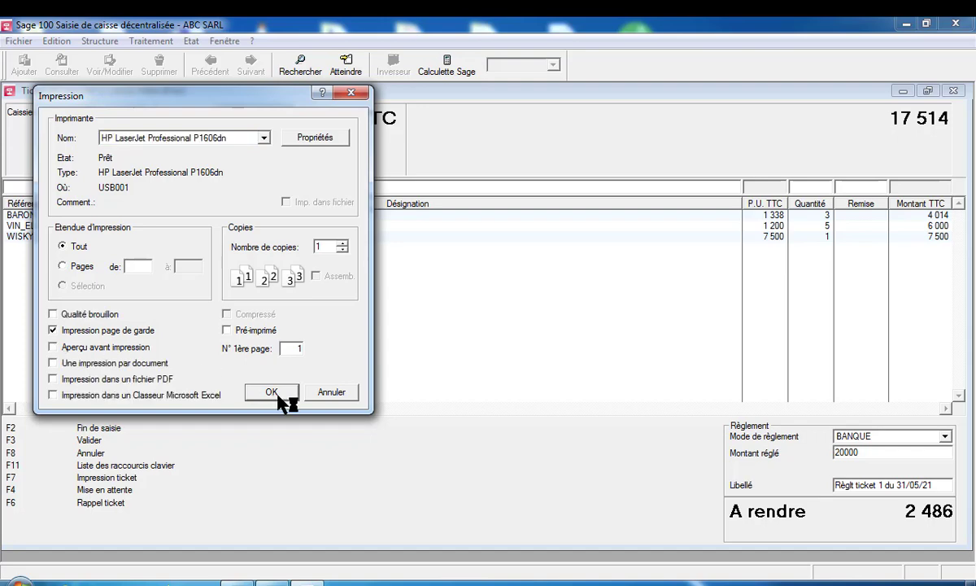
{"action": "left_click", "coordinate": [275, 392]}
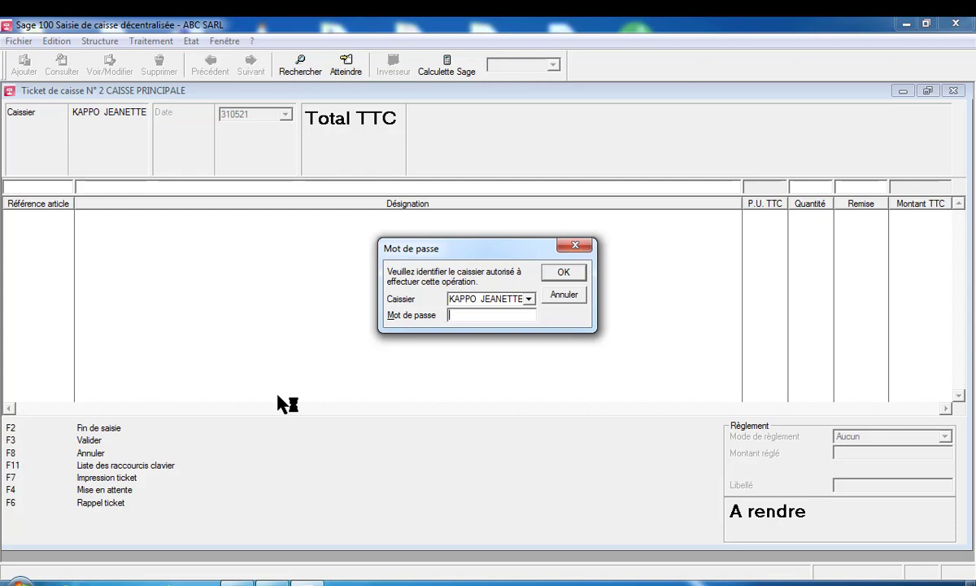
Dismiss the password prompt and add BARON_MADRID BTE to ticket N°2
{"action": "left_click", "coordinate": [564, 273]}
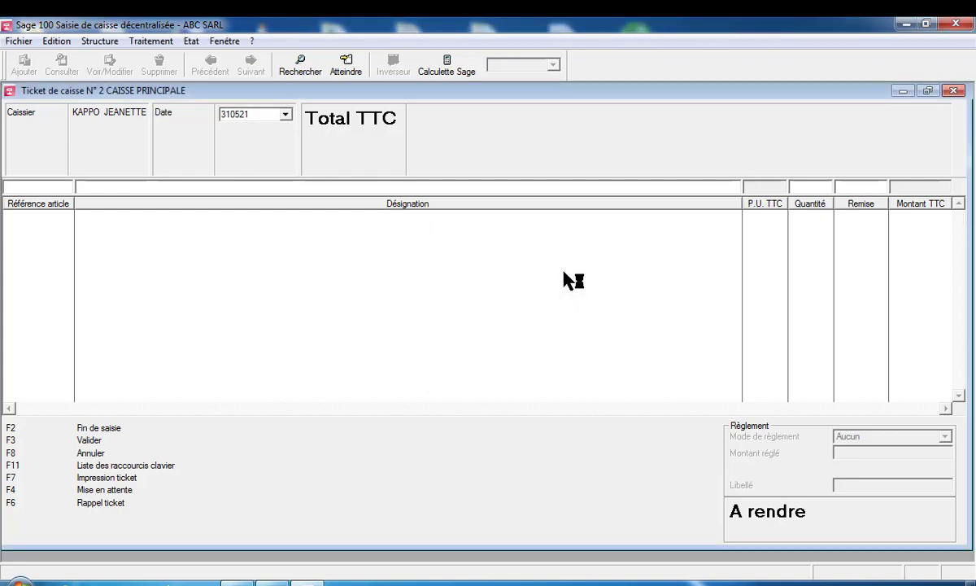
{"action": "type", "text": "DFR"}
{"action": "key", "text": "Return"}
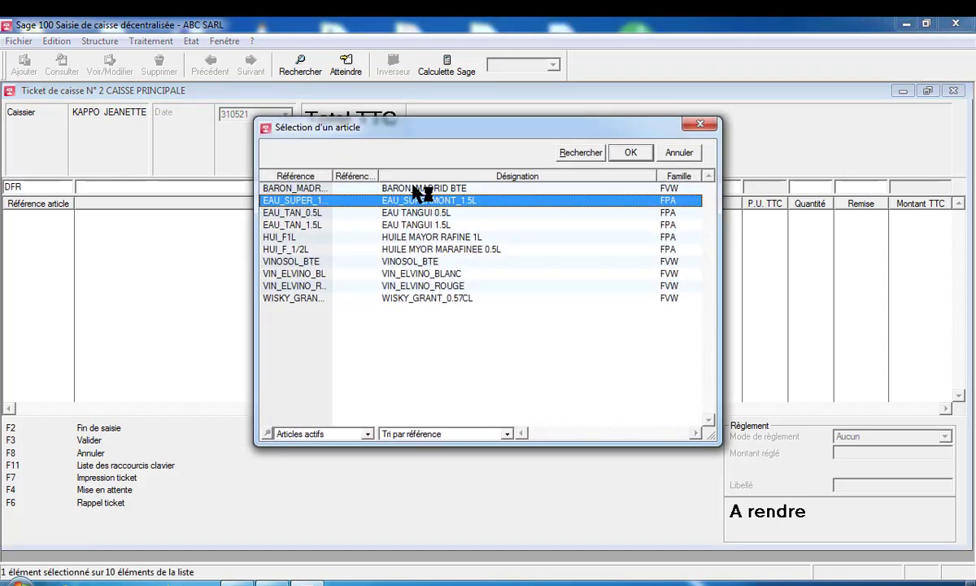
{"action": "double_click", "coordinate": [413, 188]}
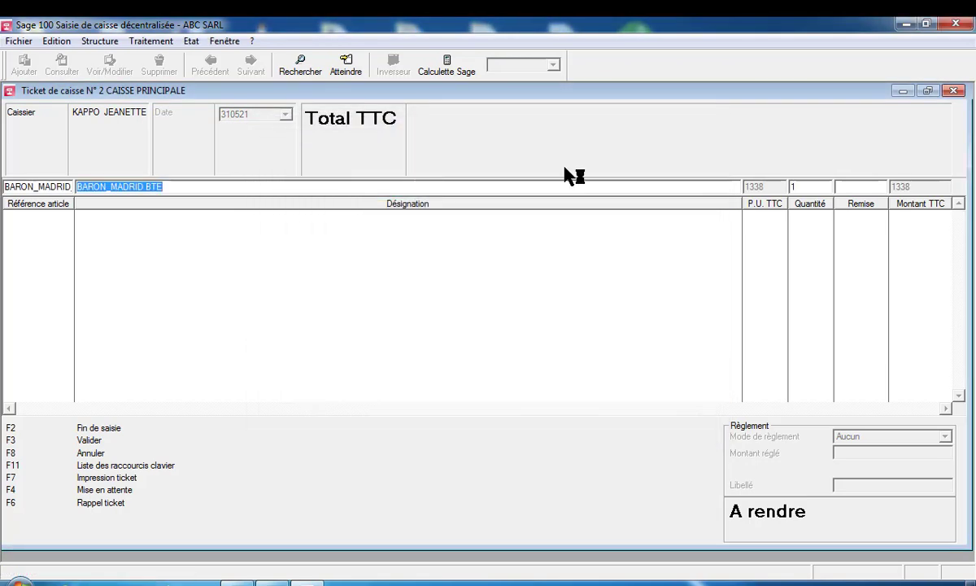
{"action": "key", "text": "Return"}
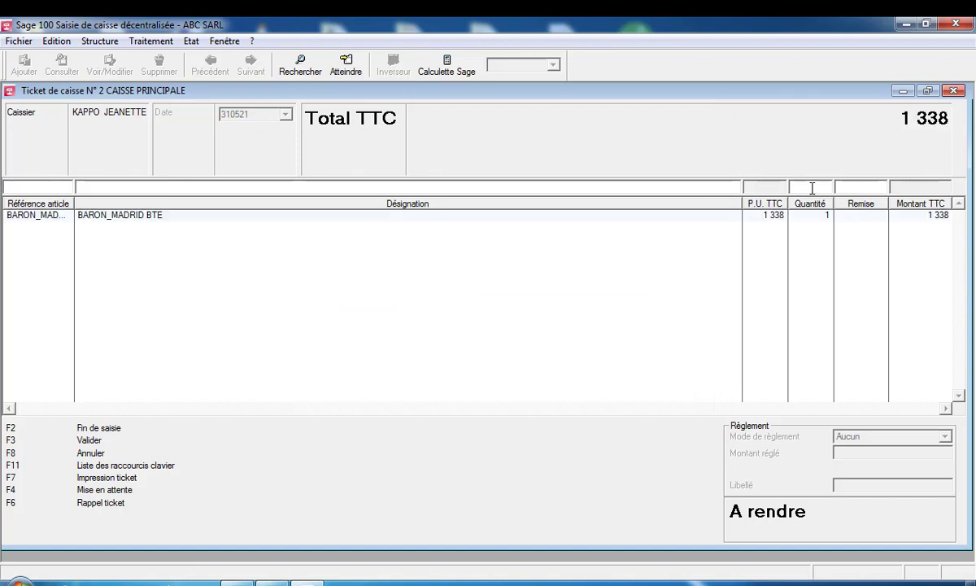
Add four EAU TANGUI 0.5L and enter a 5000 cash payment
{"action": "type", "text": "5"}
{"action": "key", "text": "Return"}
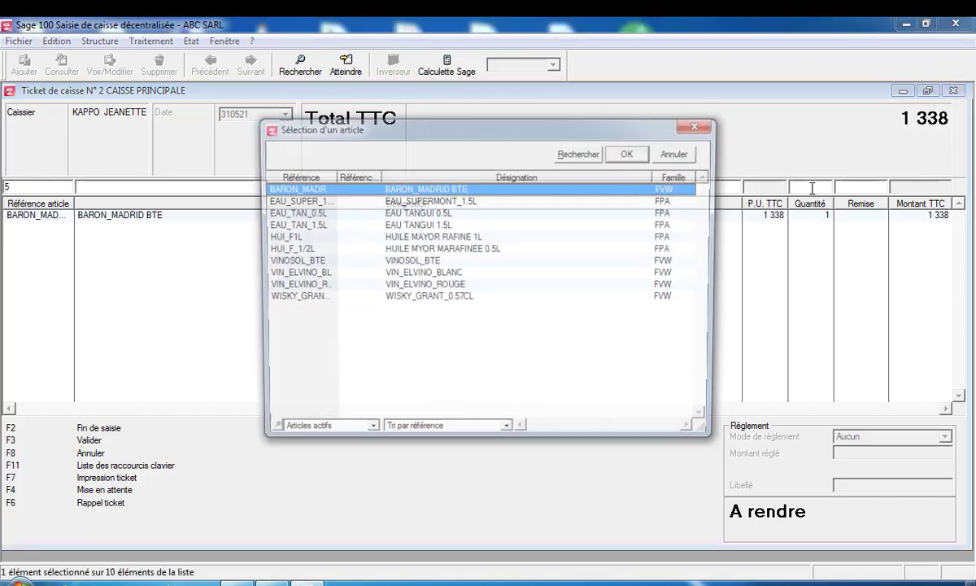
{"action": "double_click", "coordinate": [431, 213]}
{"action": "key", "text": "Tab"}
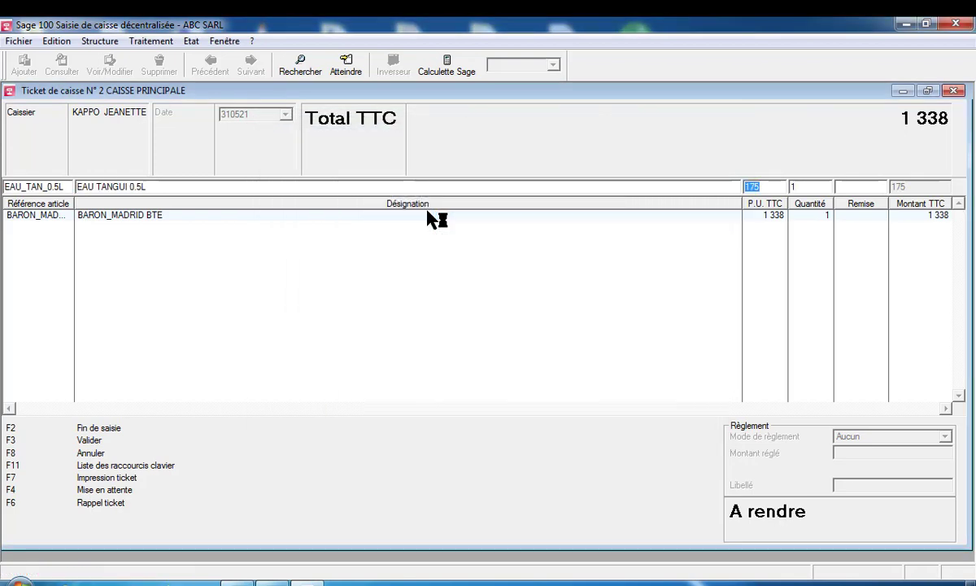
{"action": "key", "text": "Tab"}
{"action": "key", "text": "Return"}
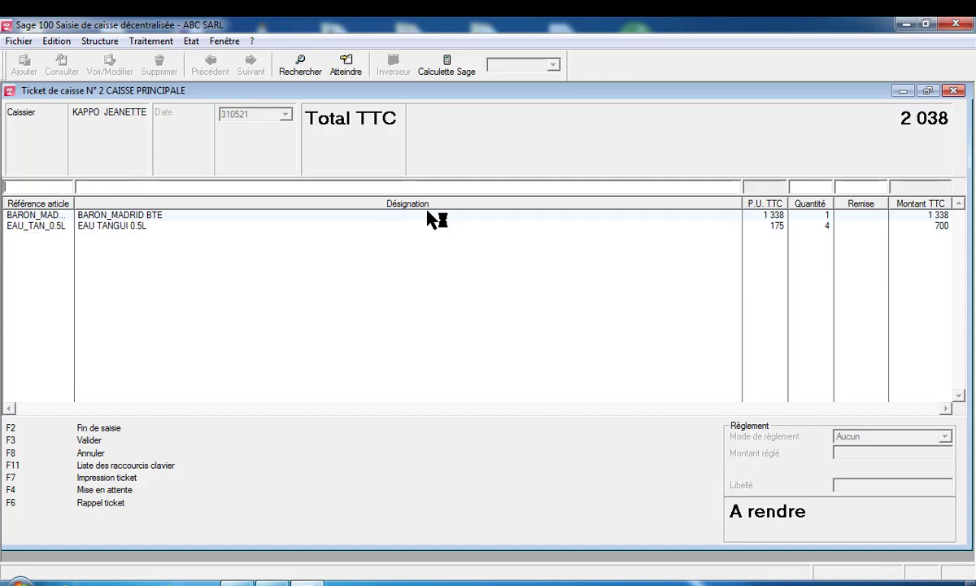
{"action": "key", "text": "F2"}
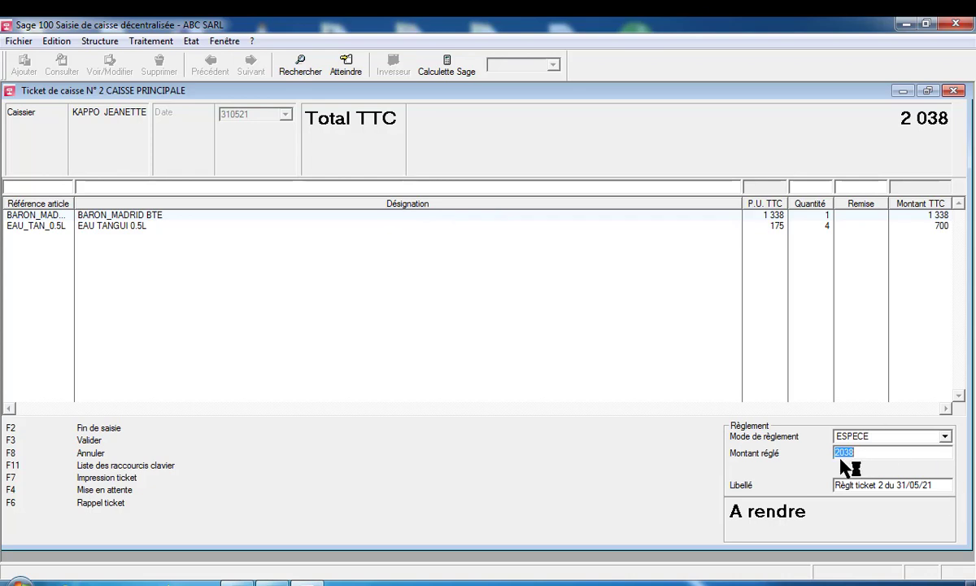
{"action": "type", "text": "5000"}
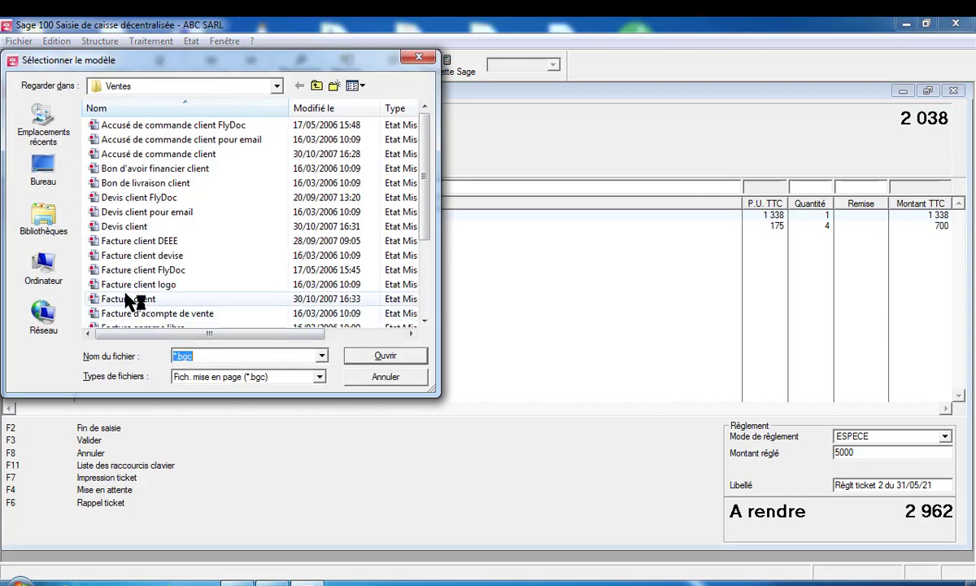
Print ticket N°2 with the Facture client template, then close the following ticket window
{"action": "double_click", "coordinate": [132, 300]}
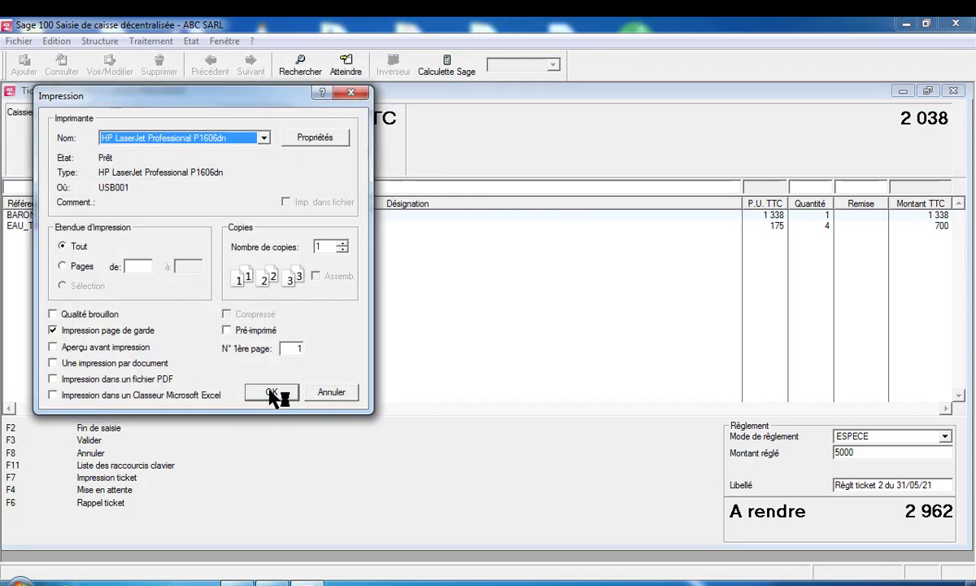
{"action": "left_click", "coordinate": [270, 393]}
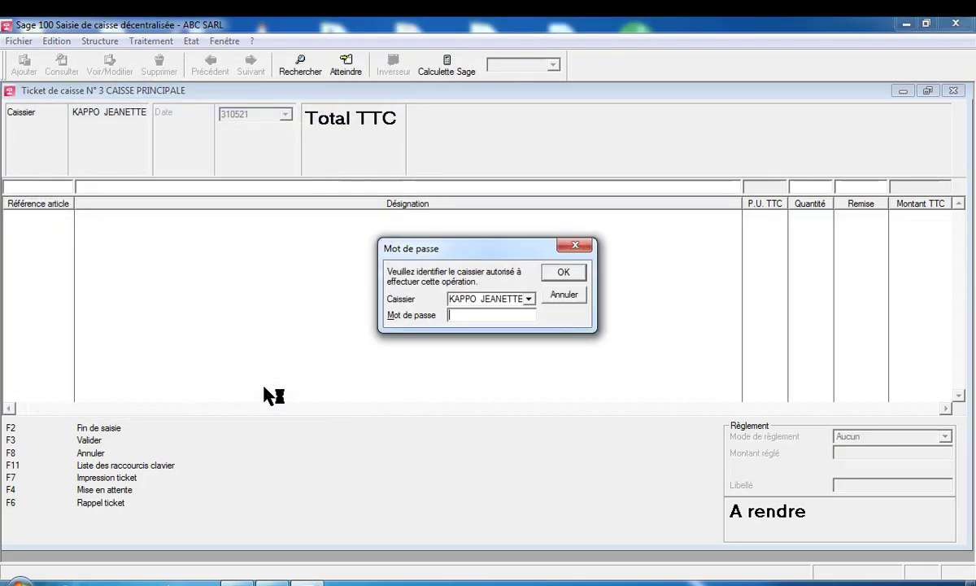
{"action": "left_click", "coordinate": [565, 295]}
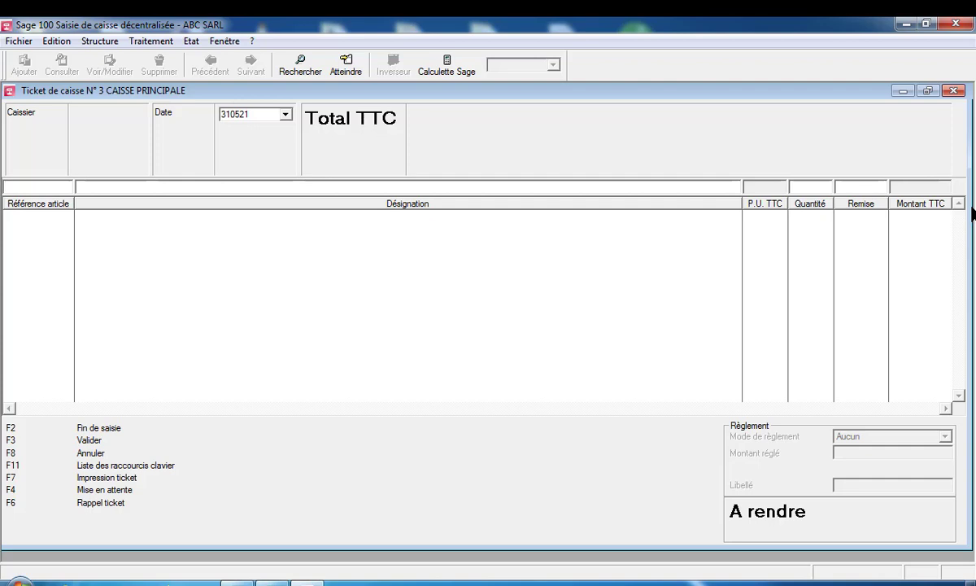
{"action": "left_click", "coordinate": [955, 91]}
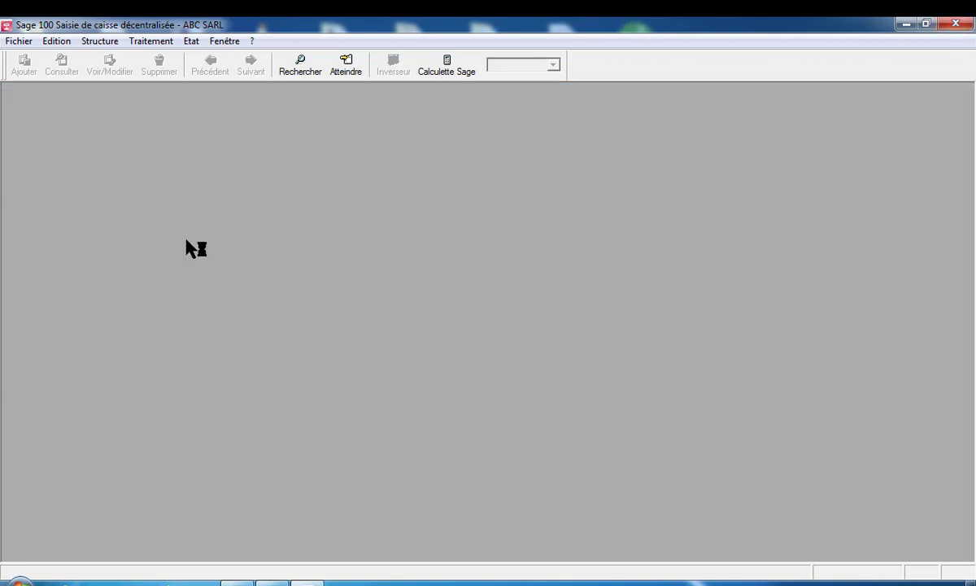
Open Traitement > Mouvements de caisse and confirm the cashier identification
{"action": "left_click", "coordinate": [152, 45]}
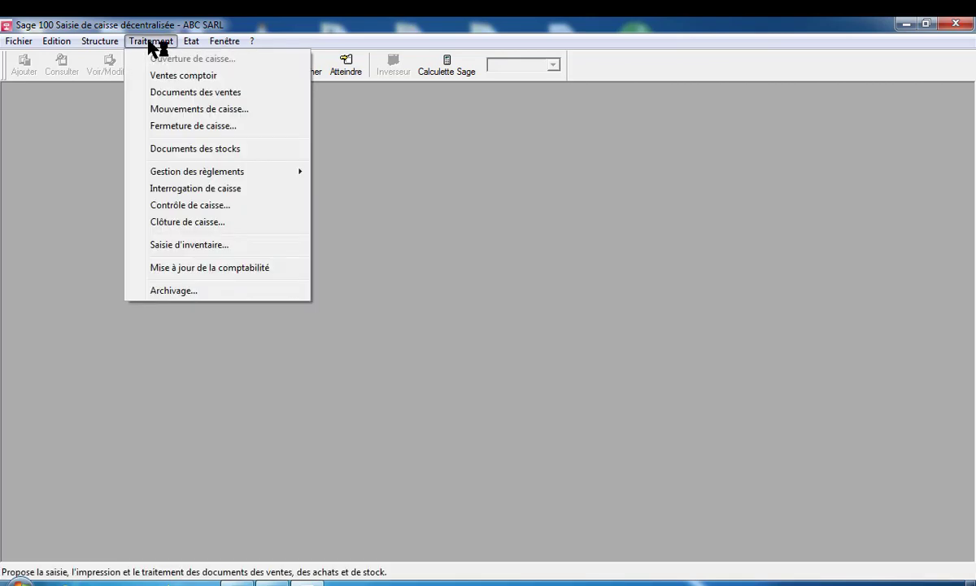
{"action": "left_click", "coordinate": [203, 77]}
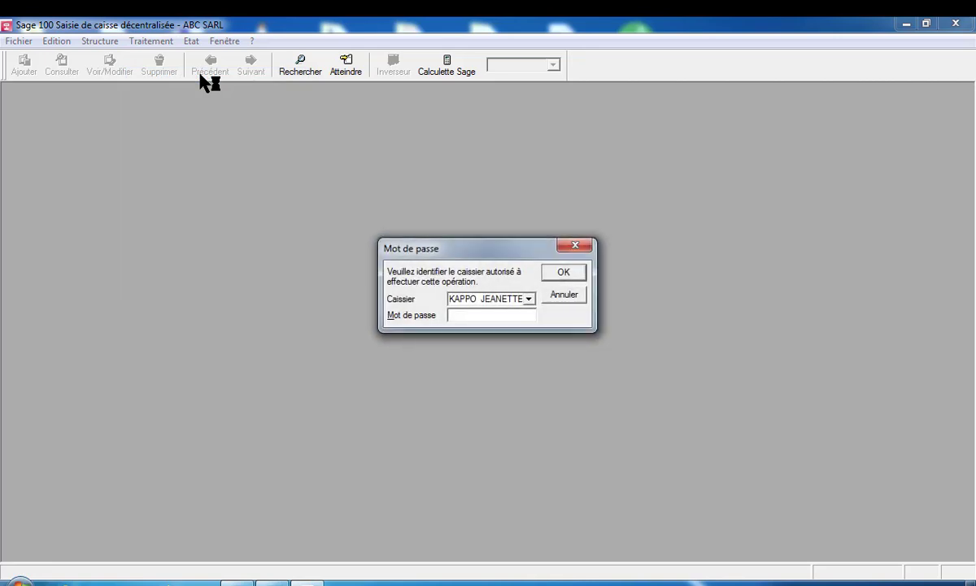
{"action": "left_click", "coordinate": [575, 245]}
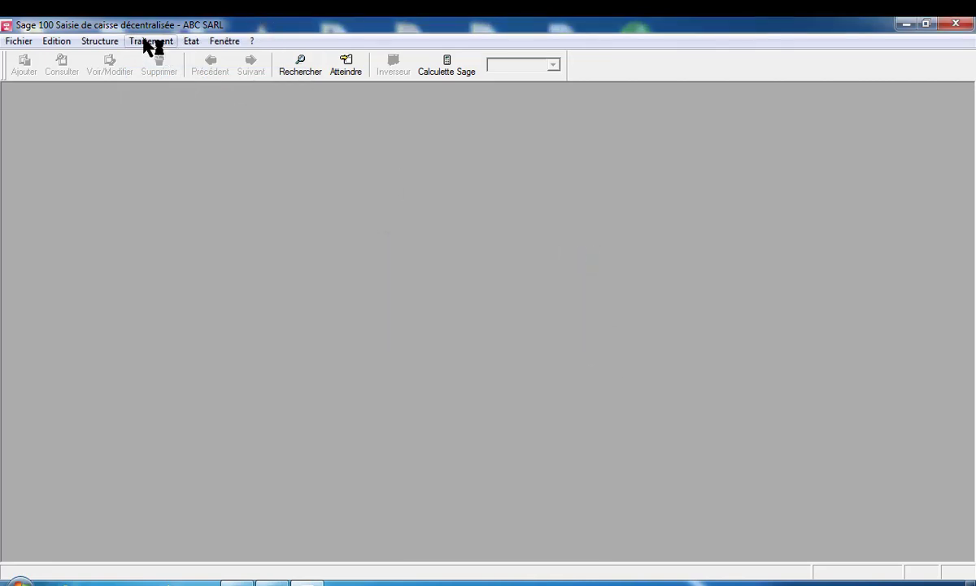
{"action": "left_click", "coordinate": [146, 41]}
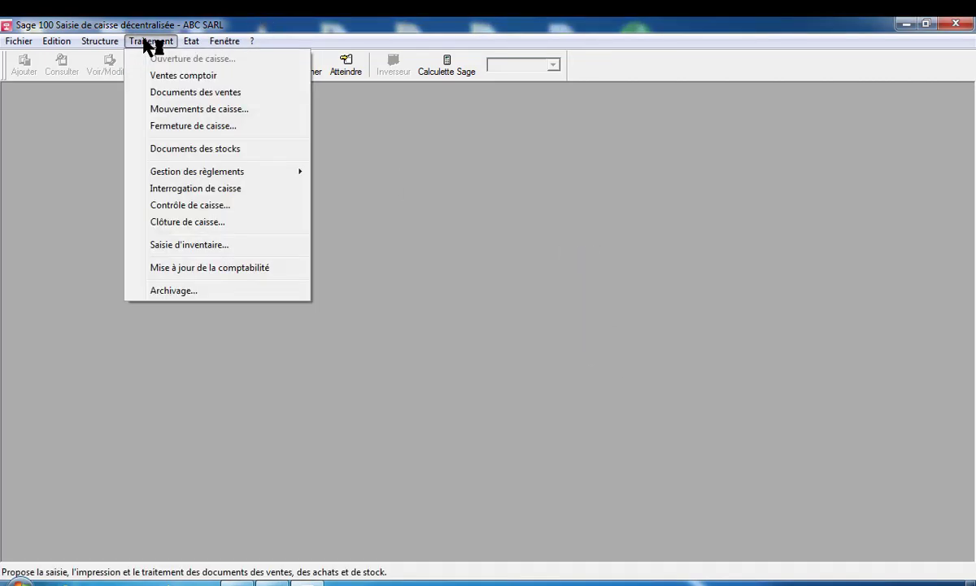
{"action": "left_click", "coordinate": [179, 112]}
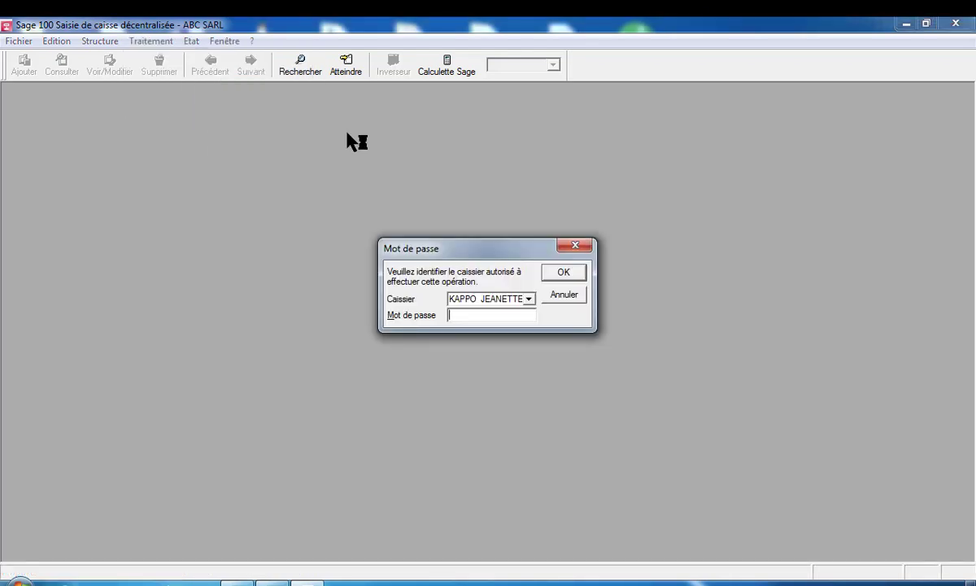
{"action": "left_click", "coordinate": [576, 245]}
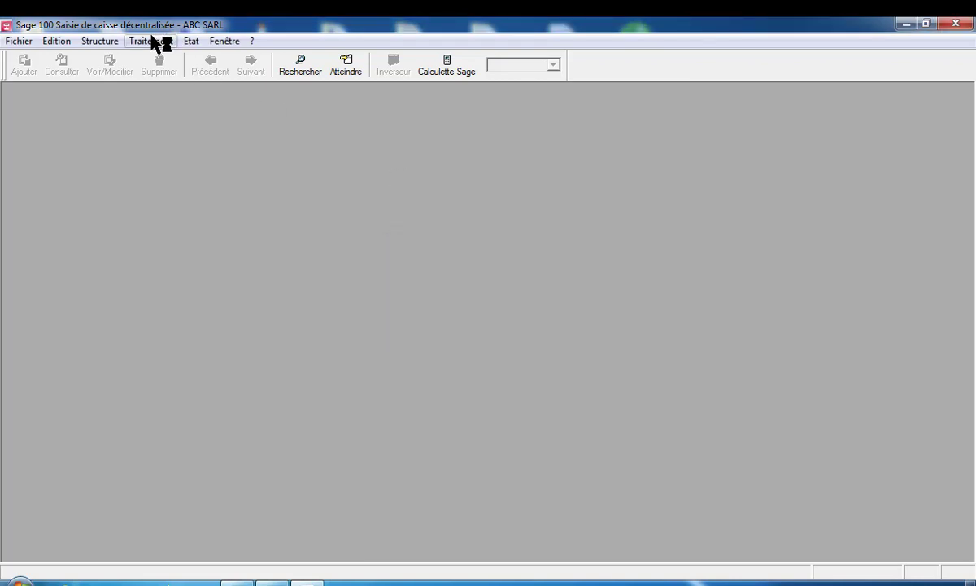
{"action": "left_click", "coordinate": [156, 41]}
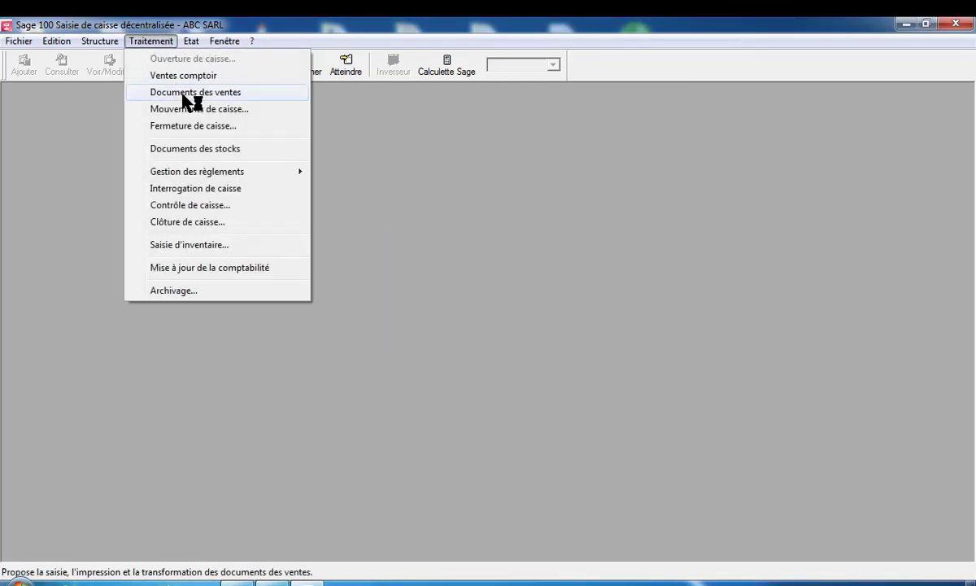
{"action": "left_click", "coordinate": [193, 109]}
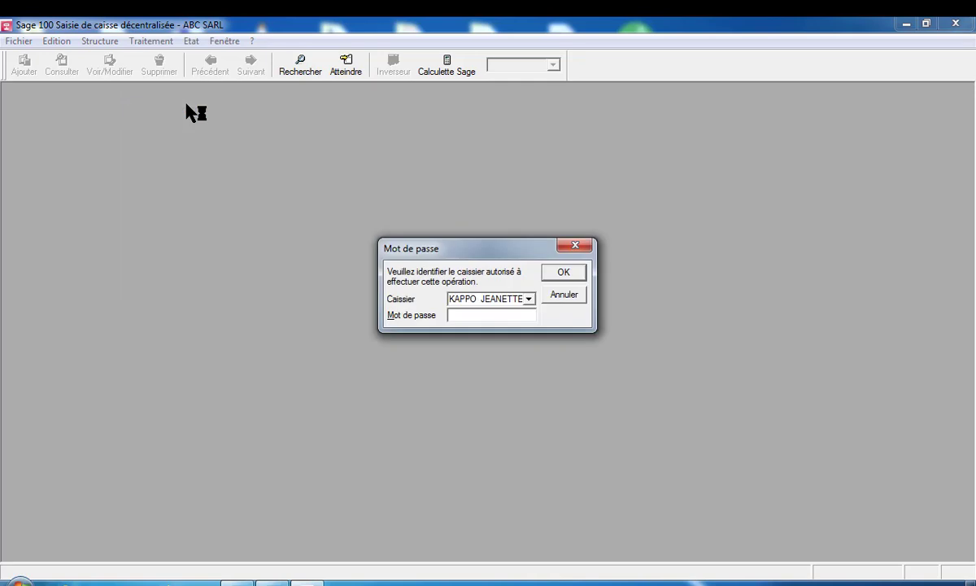
{"action": "left_click", "coordinate": [564, 273]}
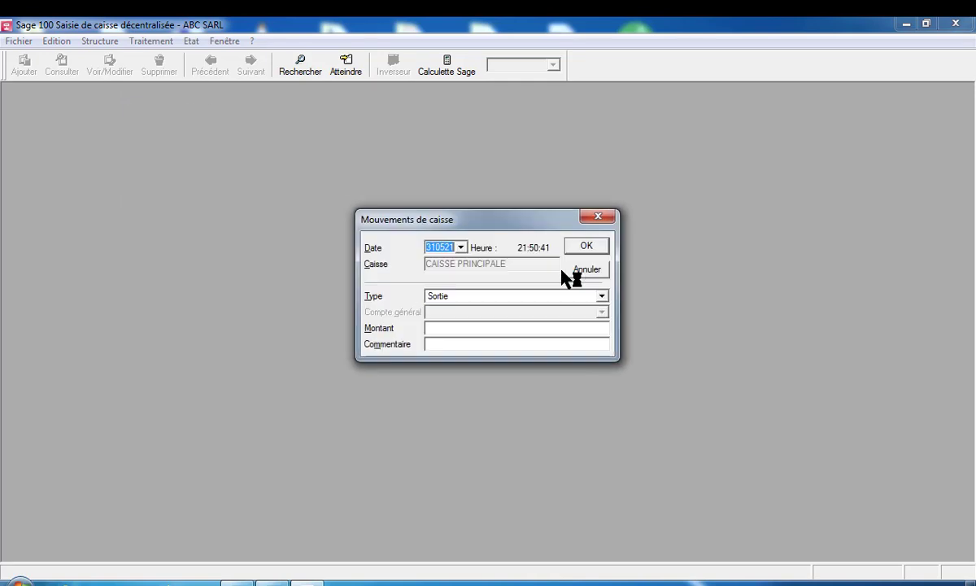
Record a 10000 Sortie from CAISSE PRINCIPALE with comment CARBURANT DG
{"action": "left_click", "coordinate": [444, 328]}
{"action": "type", "text": "10000"}
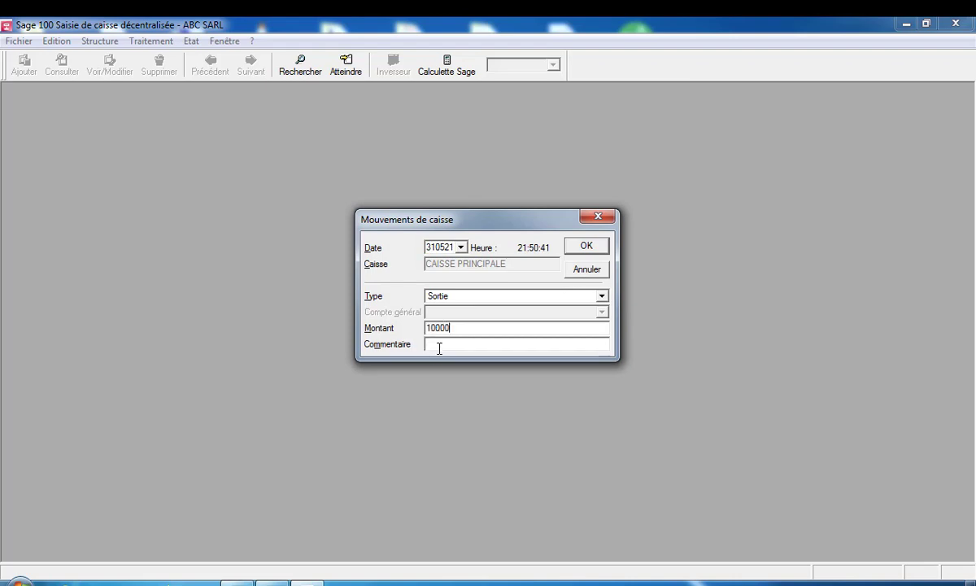
{"action": "left_click", "coordinate": [439, 348]}
{"action": "type", "text": "CARBURANT DG"}
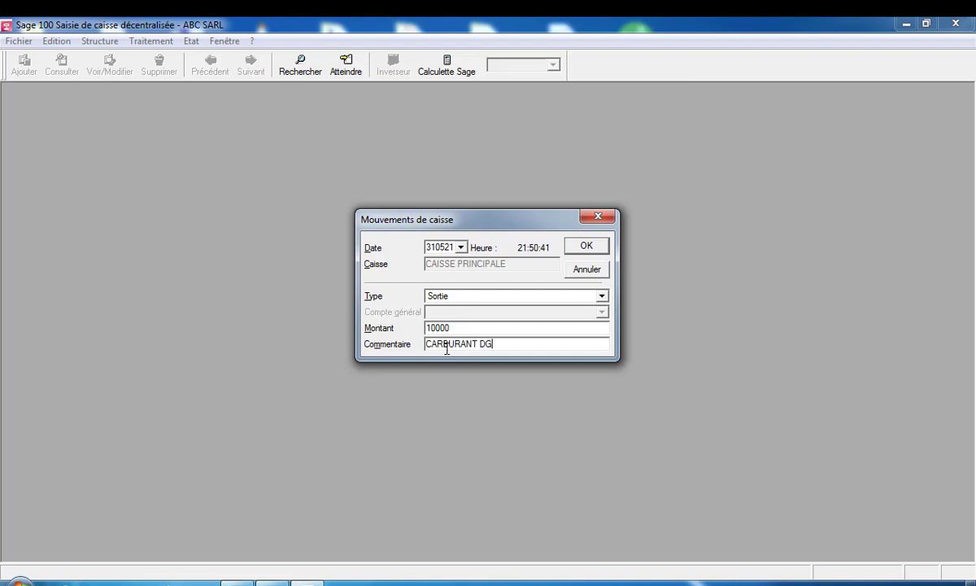
{"action": "left_click", "coordinate": [587, 246]}
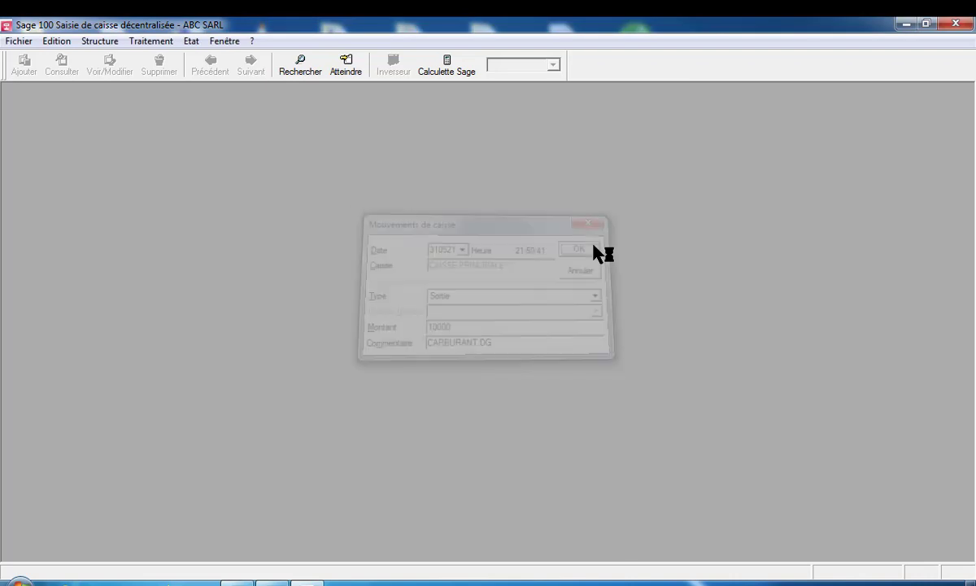
{"action": "left_click", "coordinate": [149, 41]}
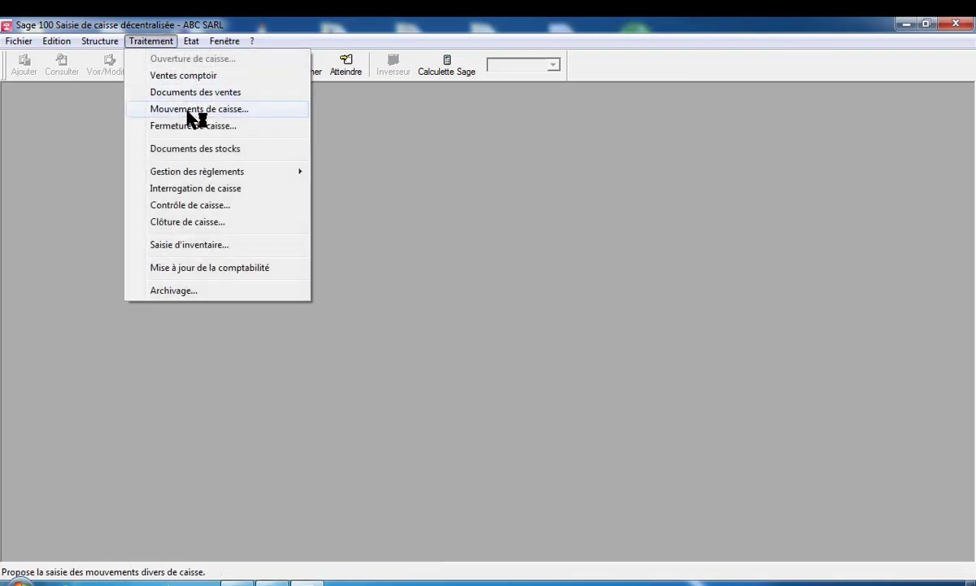
Start a new cash movement, confirm the cashier password, and set its type to Entrée
{"action": "left_click", "coordinate": [190, 113]}
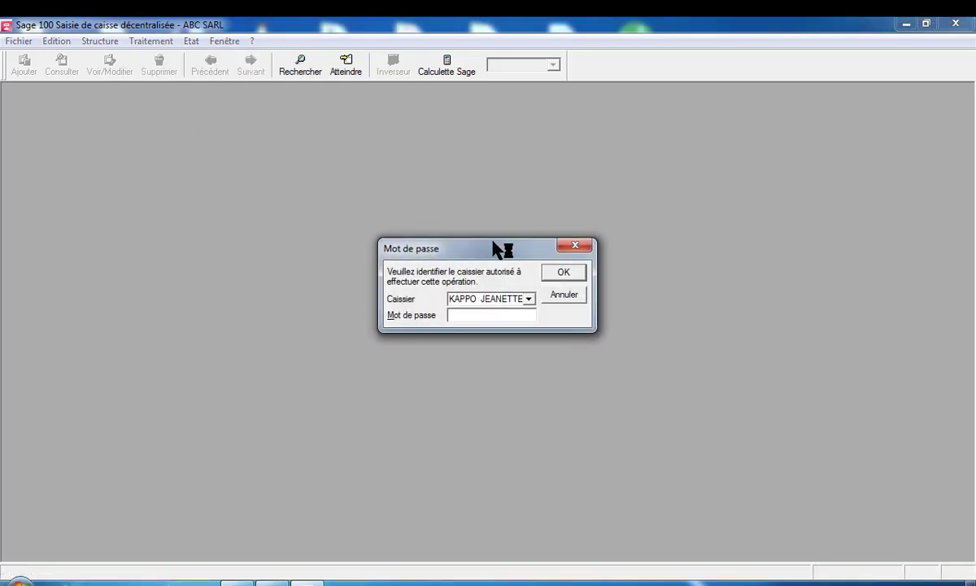
{"action": "left_click", "coordinate": [567, 273]}
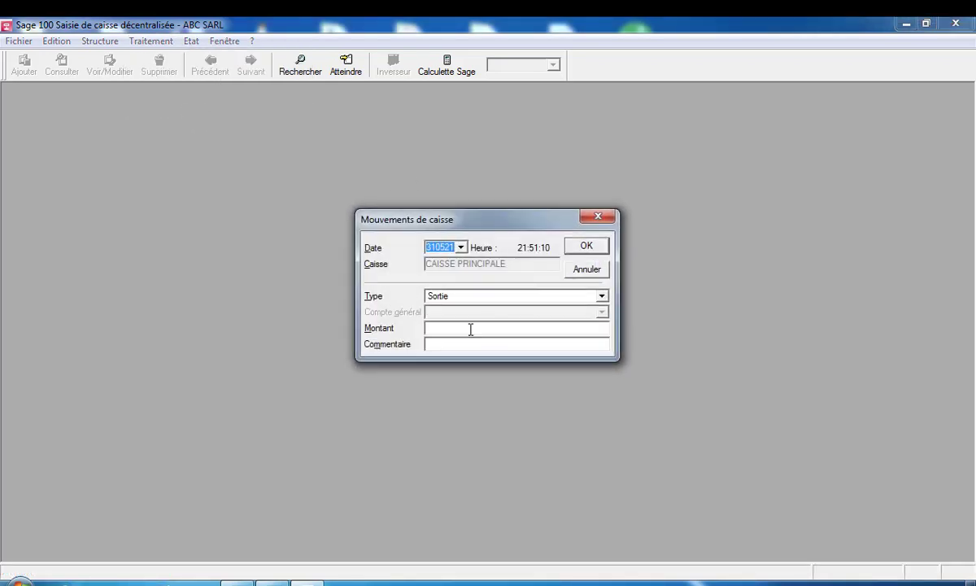
{"action": "left_click", "coordinate": [602, 298]}
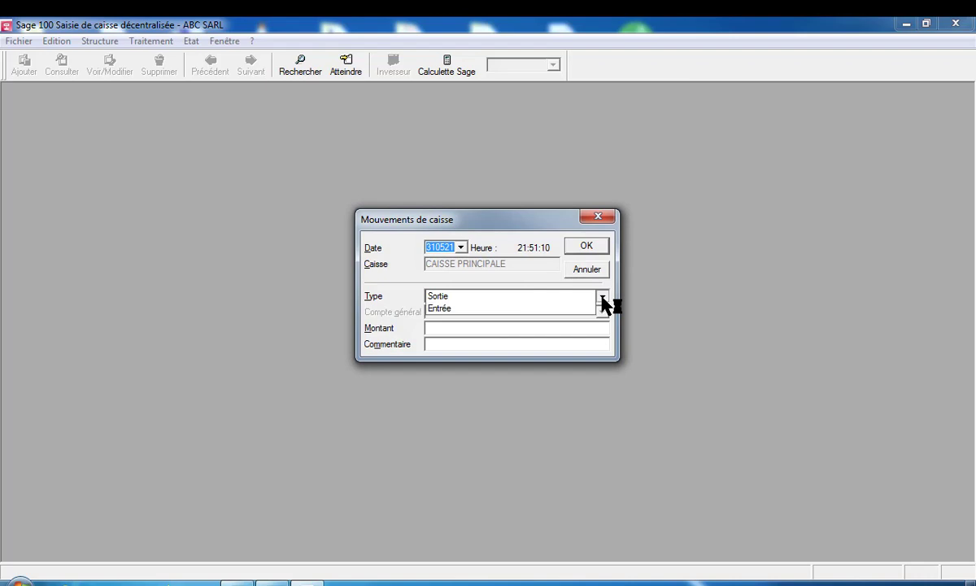
{"action": "left_click", "coordinate": [524, 308]}
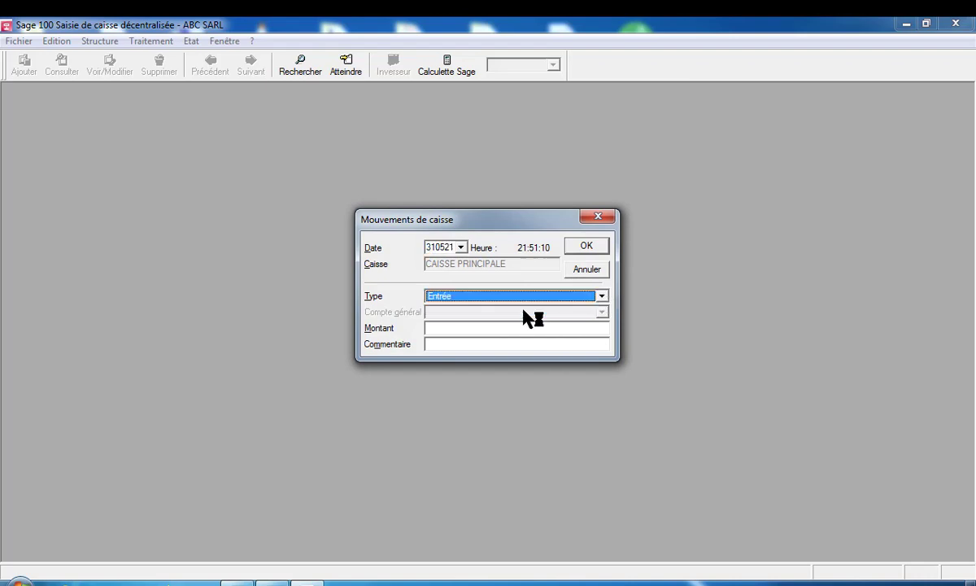
Enter amount 50000 with comment 'CLIENT CASTEL' and validate the movement
{"action": "left_click", "coordinate": [441, 329]}
{"action": "type", "text": "50"}
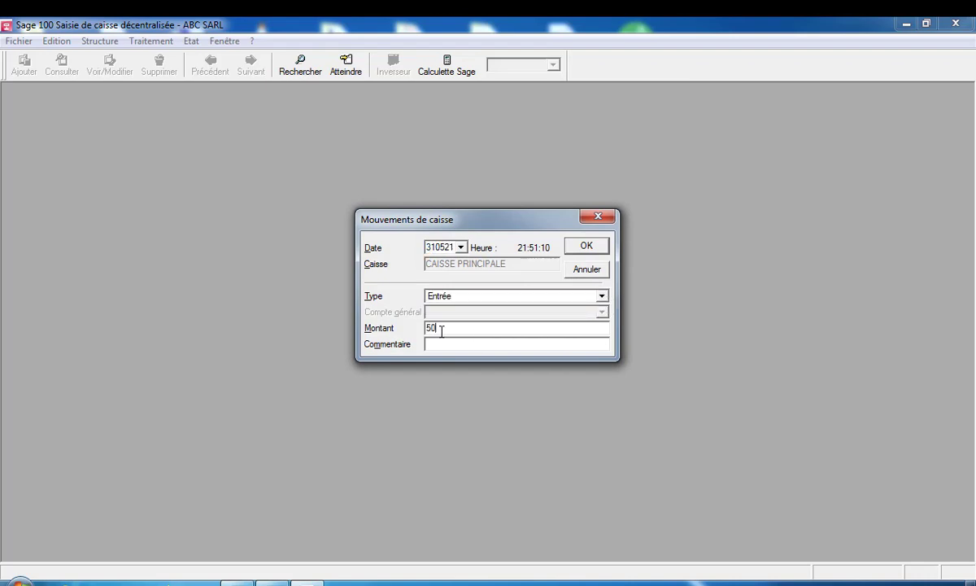
{"action": "type", "text": "000"}
{"action": "left_click", "coordinate": [432, 343]}
{"action": "type", "text": "CLIENT "}
{"action": "type", "text": "TA"}
{"action": "key", "text": "BackSpace"}
{"action": "key", "text": "BackSpace"}
{"action": "type", "text": "CASTEL"}
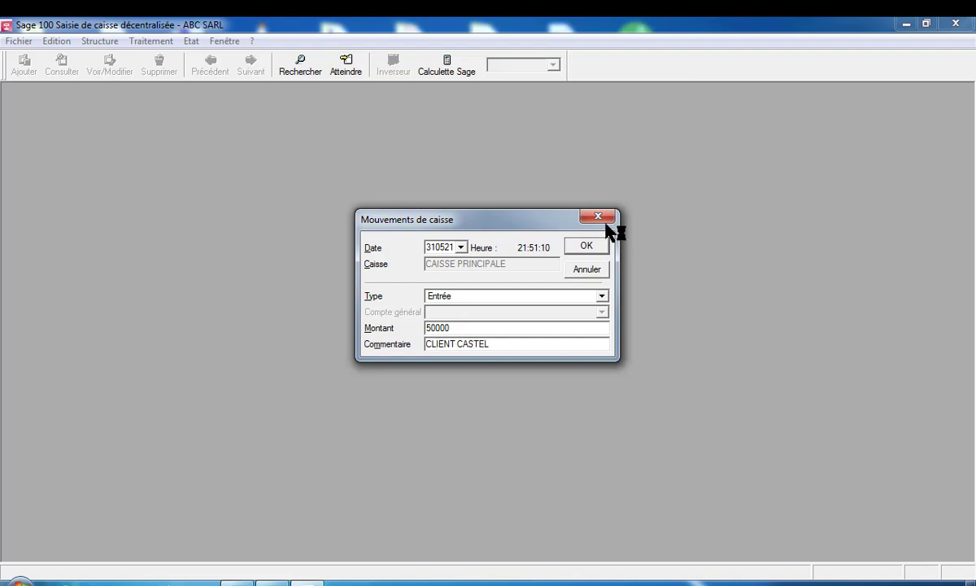
{"action": "left_click", "coordinate": [588, 248]}
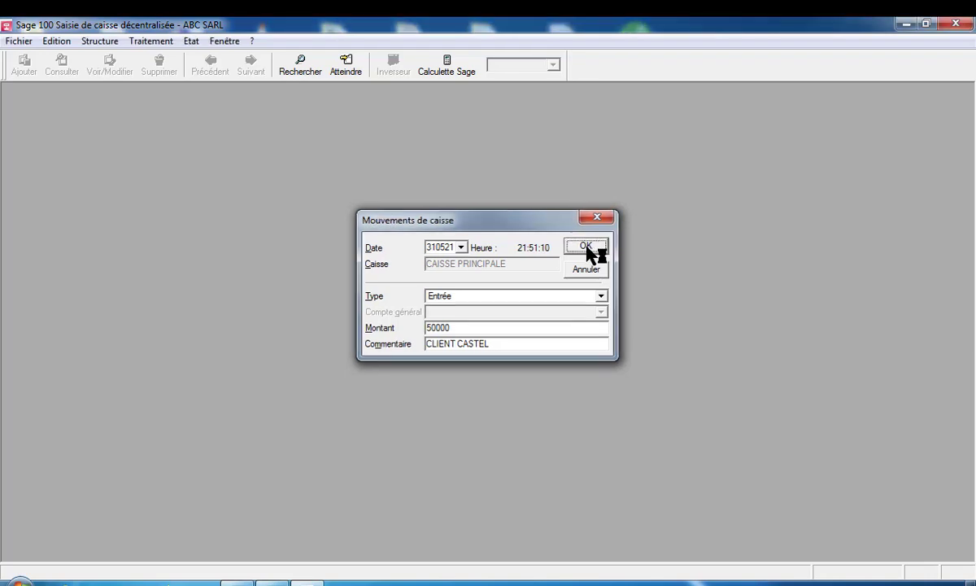
Show Contrôle de caisse for CAISSE PRINCIPALE with Globales values, showing 259 552 in the till
{"action": "left_click", "coordinate": [155, 40]}
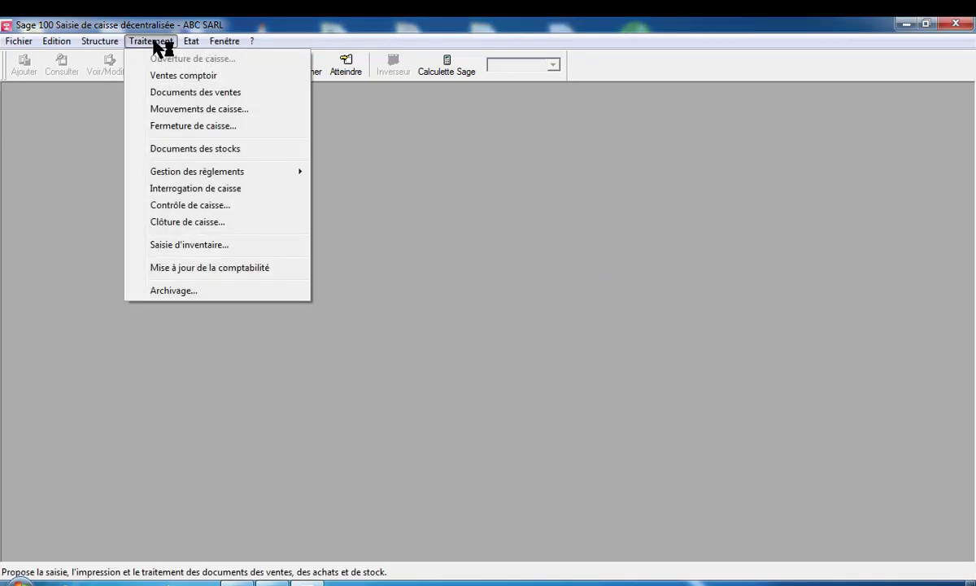
{"action": "left_click", "coordinate": [201, 207]}
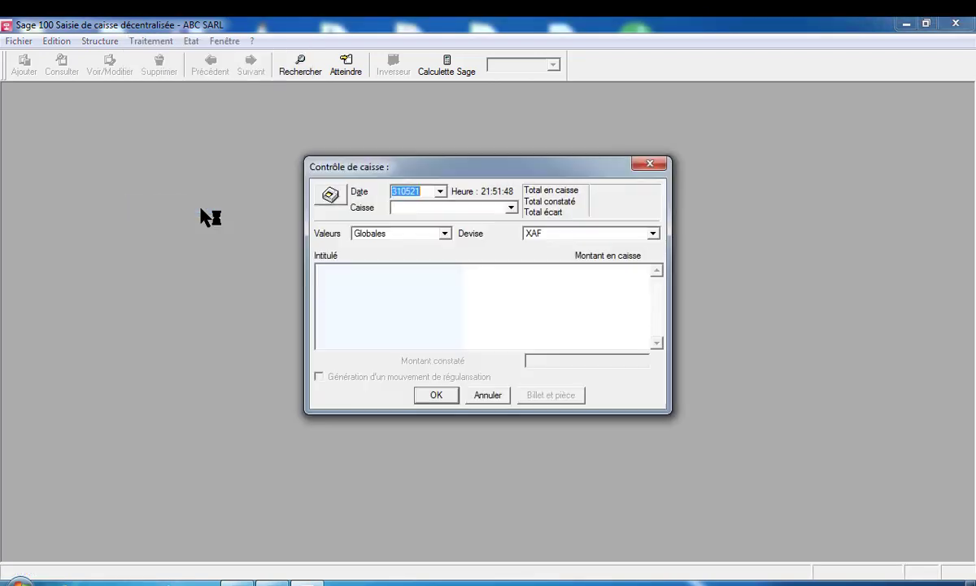
{"action": "left_click", "coordinate": [511, 208]}
{"action": "left_click", "coordinate": [513, 210]}
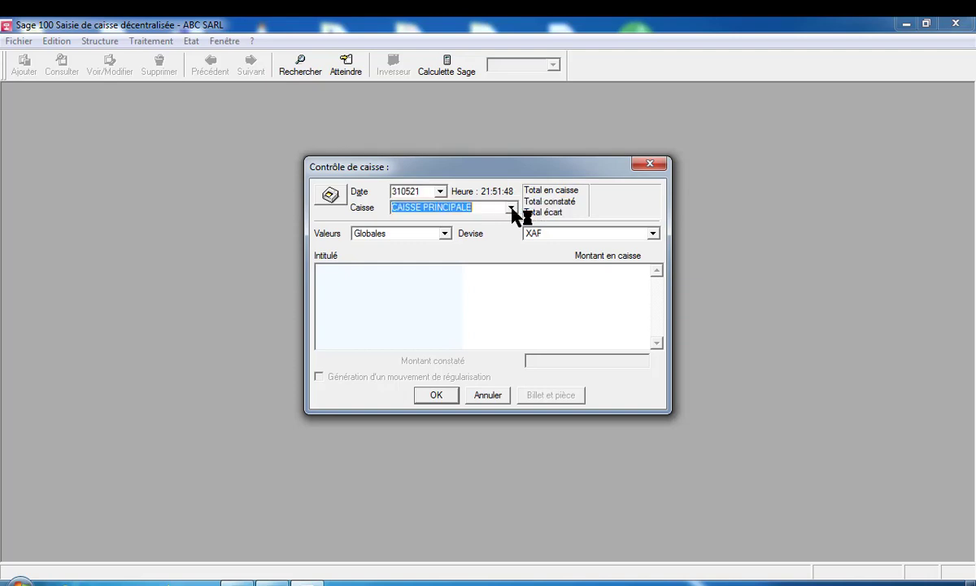
{"action": "left_click", "coordinate": [445, 234]}
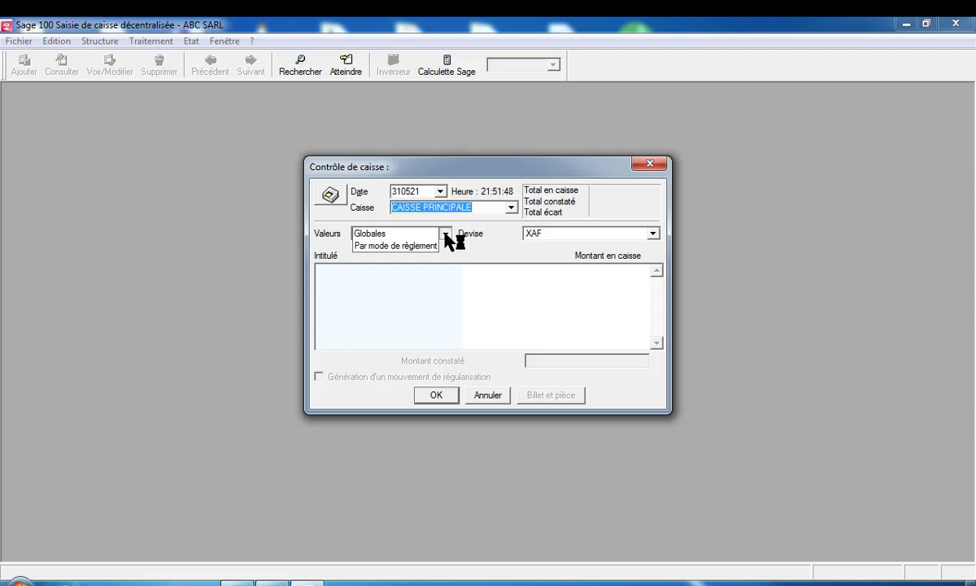
{"action": "left_click", "coordinate": [429, 234]}
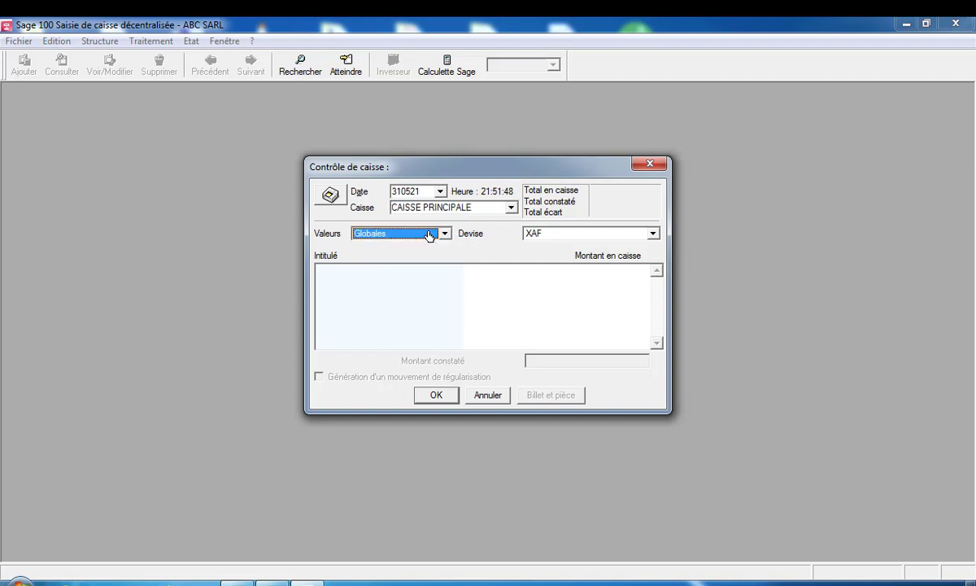
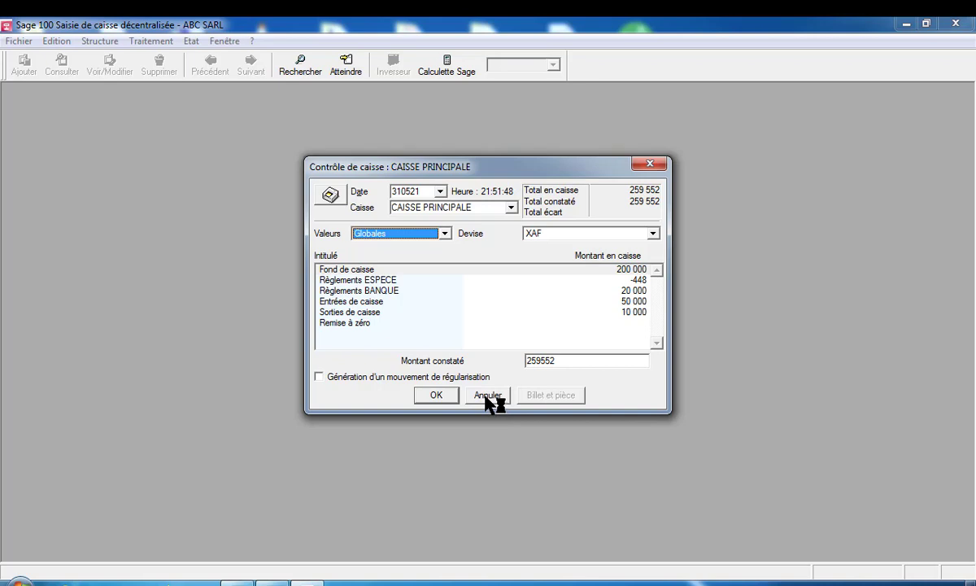
Preview the Contrôle caisse report for CAISSE PRINCIPALE, showing a 259 552 XAF balance
{"action": "left_click", "coordinate": [330, 194]}
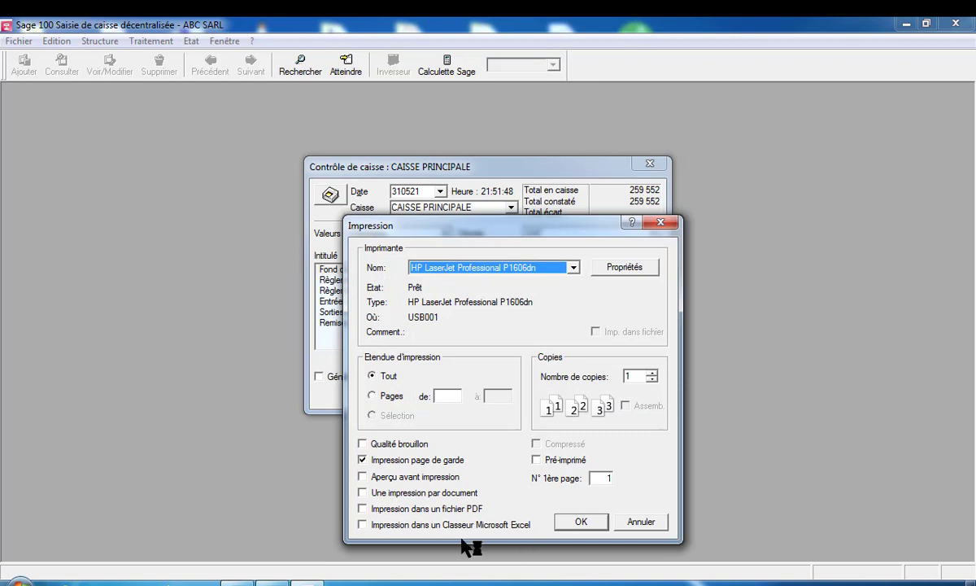
{"action": "left_click", "coordinate": [362, 477]}
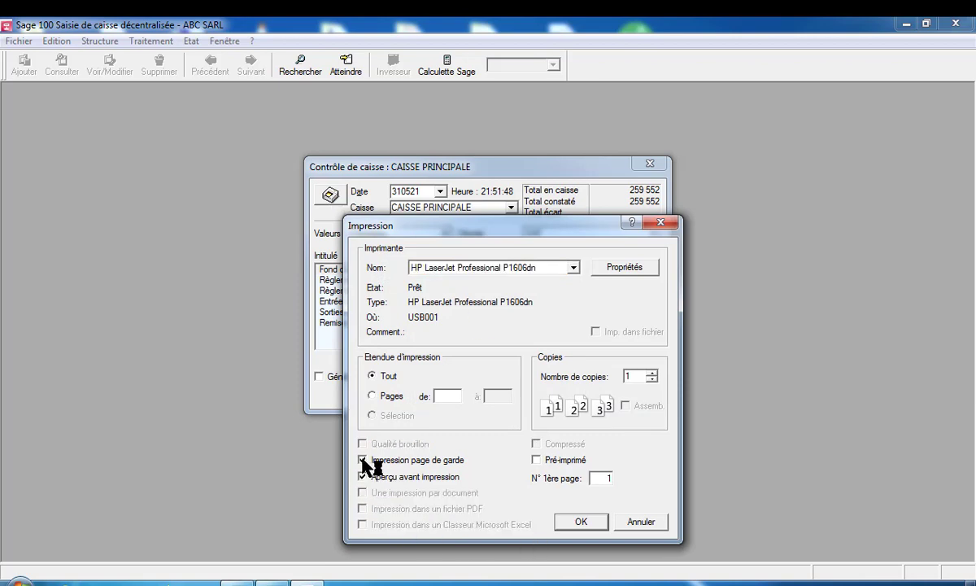
{"action": "left_click", "coordinate": [582, 523]}
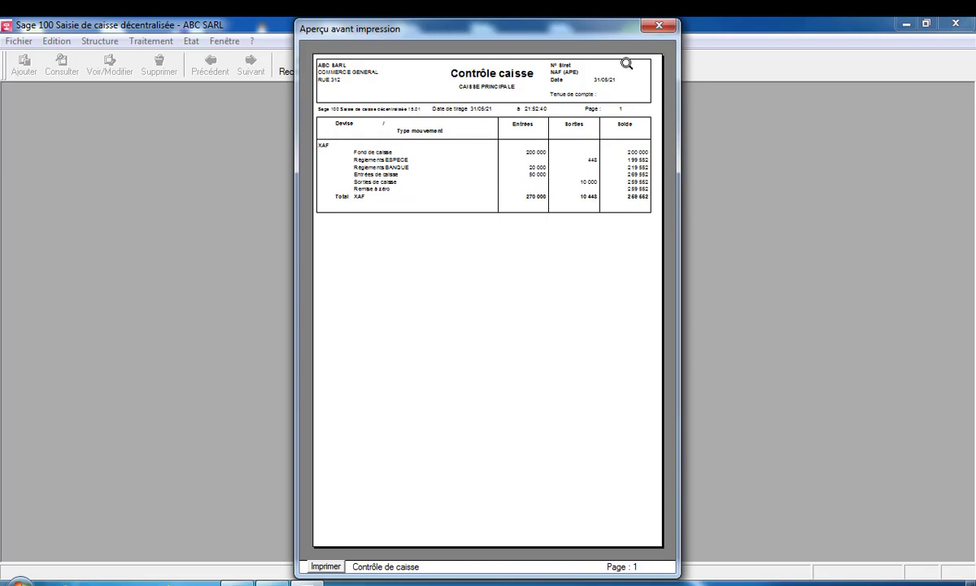
{"action": "left_click", "coordinate": [660, 26]}
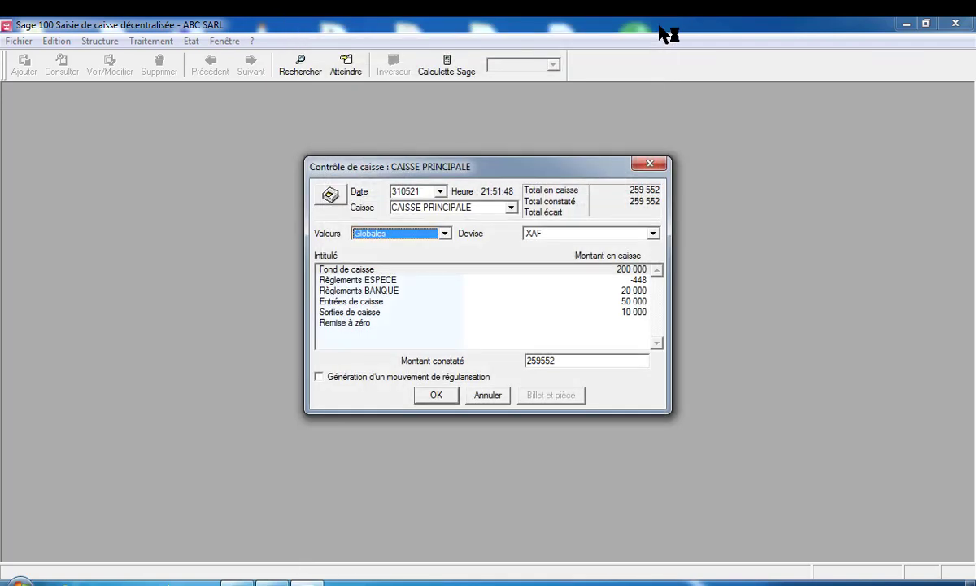
Cancel out of the cash control window and open the reports menu
{"action": "left_click", "coordinate": [489, 396]}
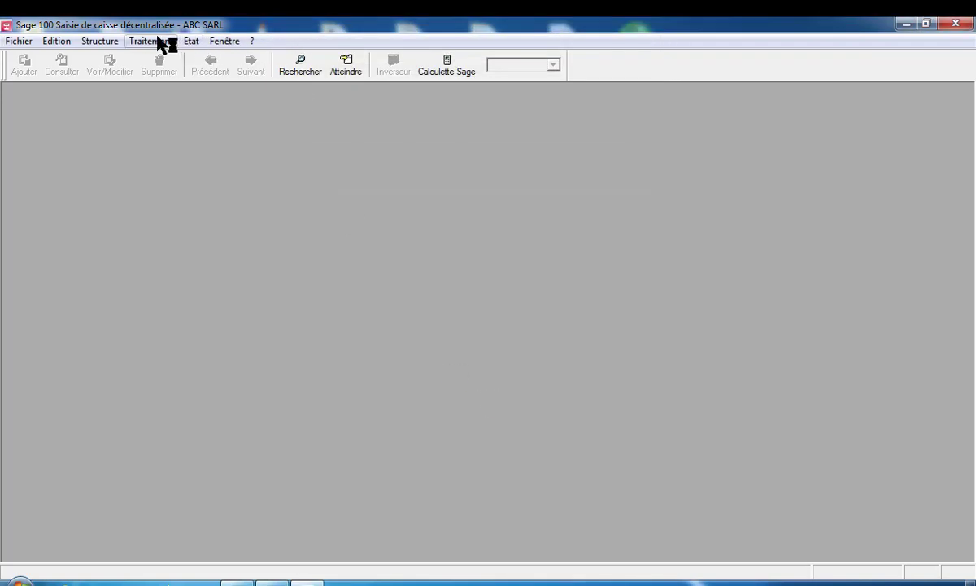
{"action": "left_click", "coordinate": [190, 42]}
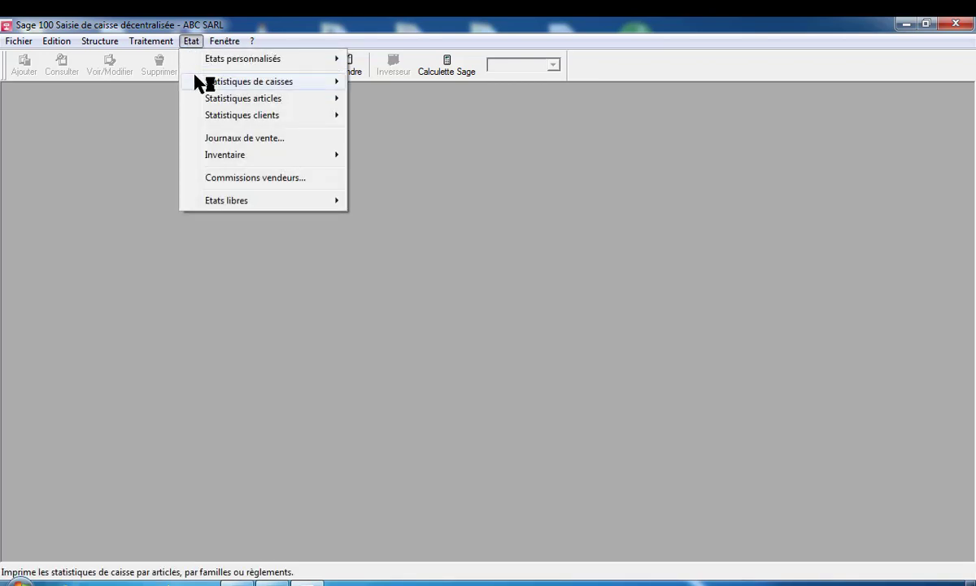
{"action": "mouse_move", "coordinate": [166, 44]}
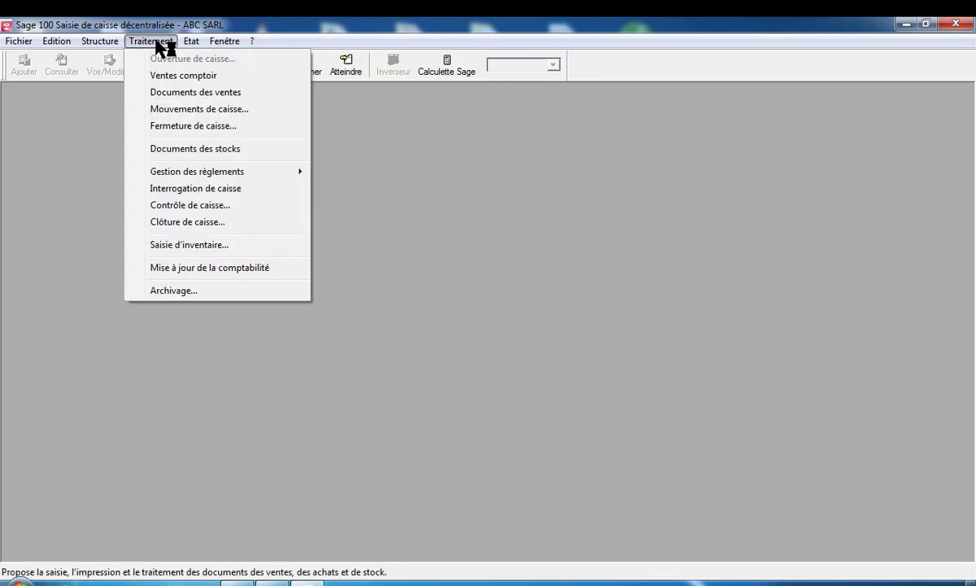
{"action": "left_click", "coordinate": [193, 196]}
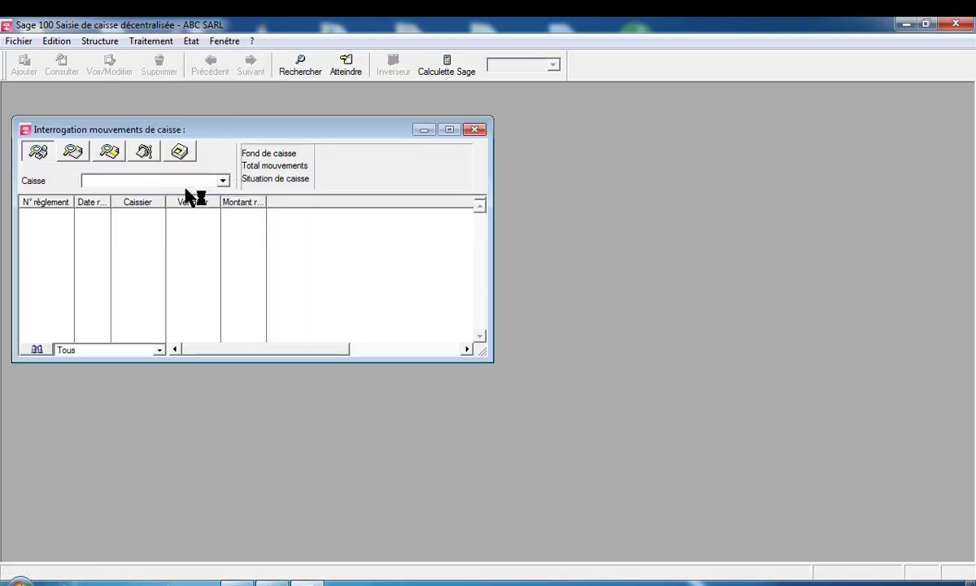
{"action": "left_click", "coordinate": [223, 181]}
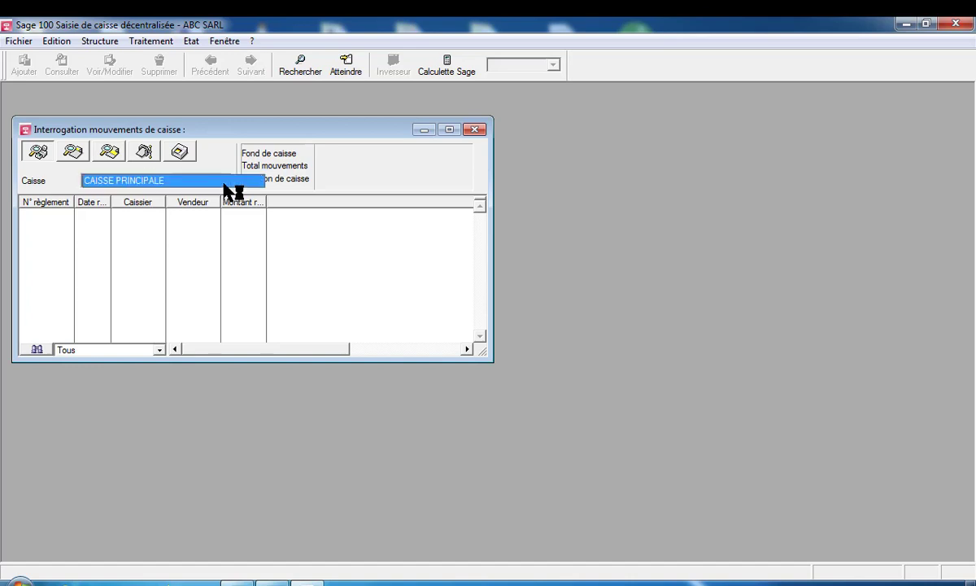
{"action": "left_click", "coordinate": [224, 182]}
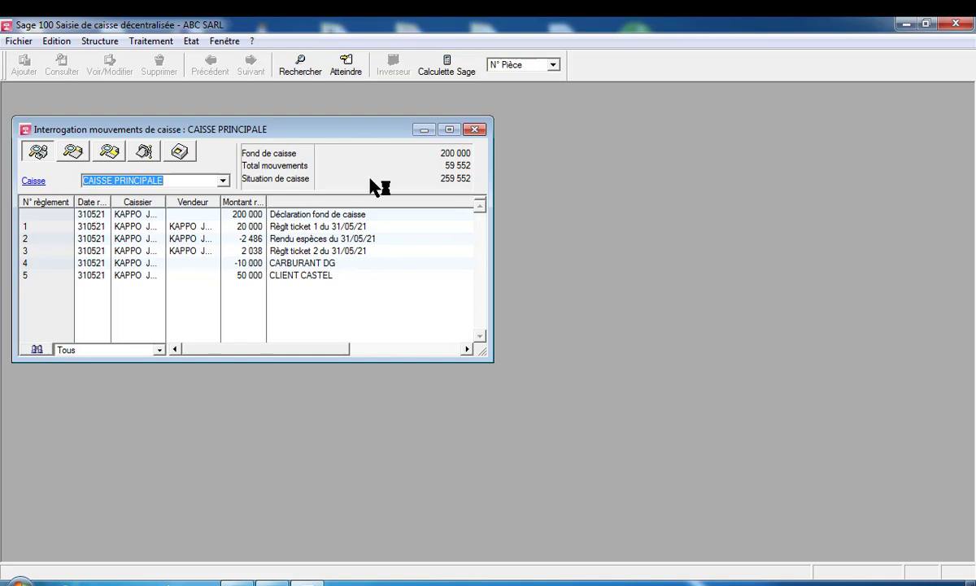
{"action": "left_click", "coordinate": [450, 131]}
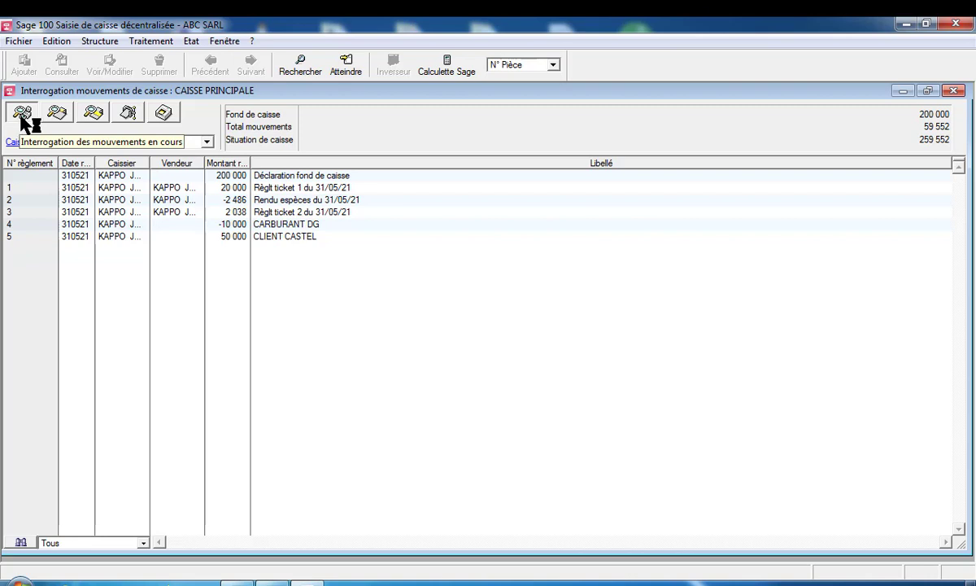
{"action": "left_click", "coordinate": [413, 209]}
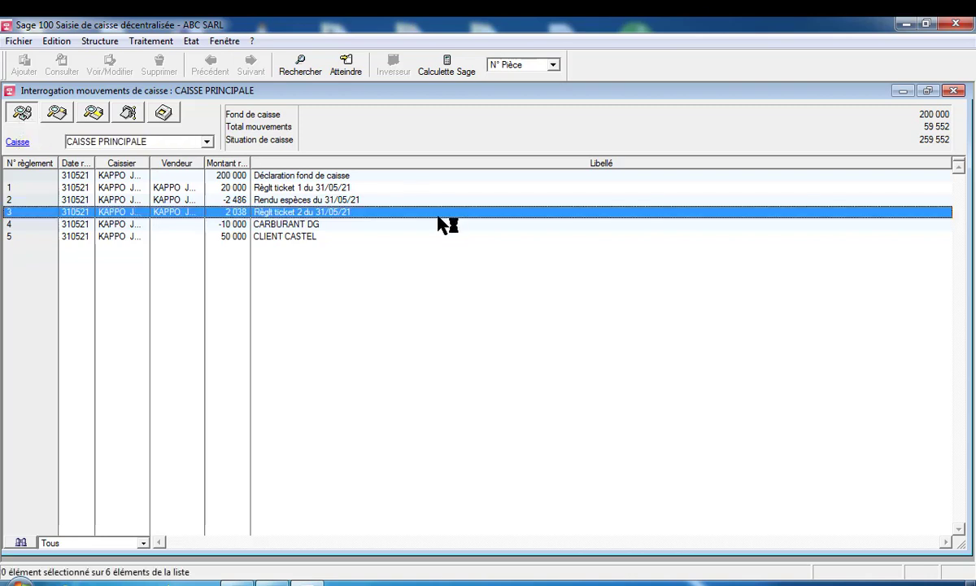
{"action": "left_click", "coordinate": [957, 91]}
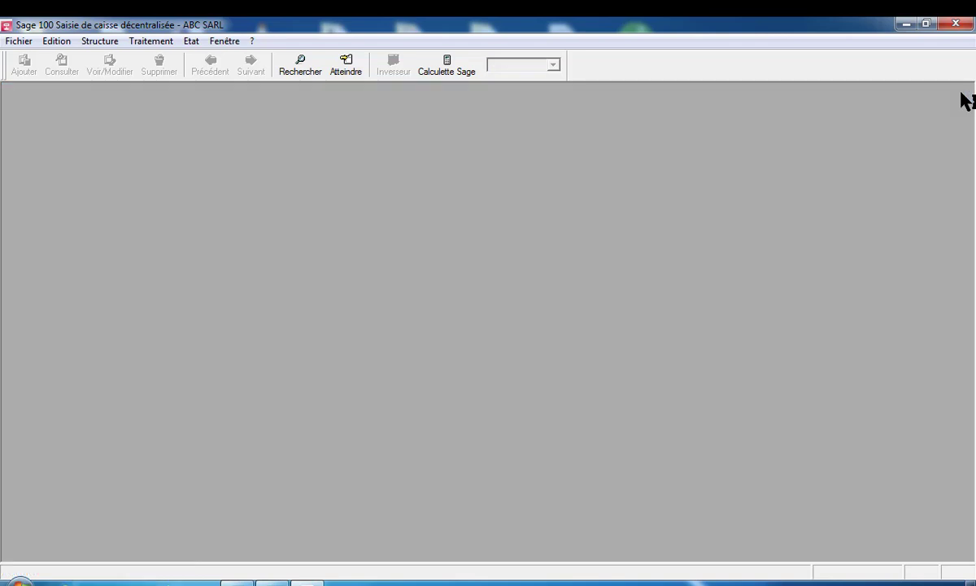
{"action": "left_click", "coordinate": [152, 43]}
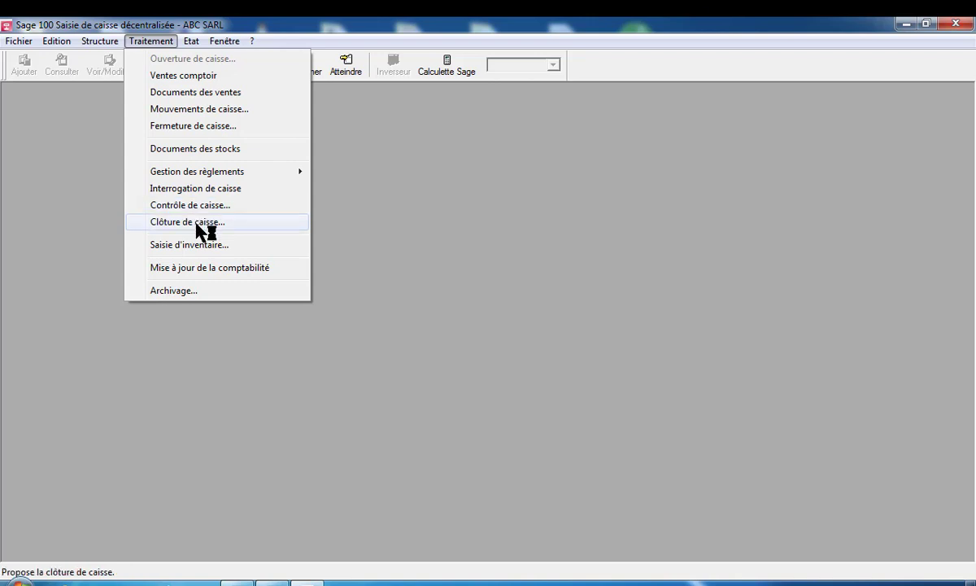
{"action": "left_click", "coordinate": [197, 226]}
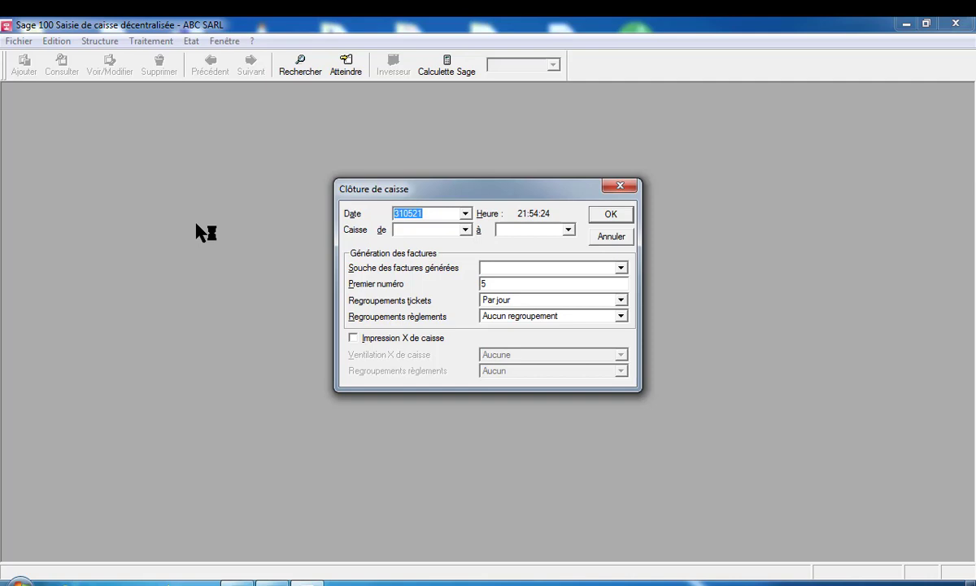
{"action": "left_click", "coordinate": [620, 188]}
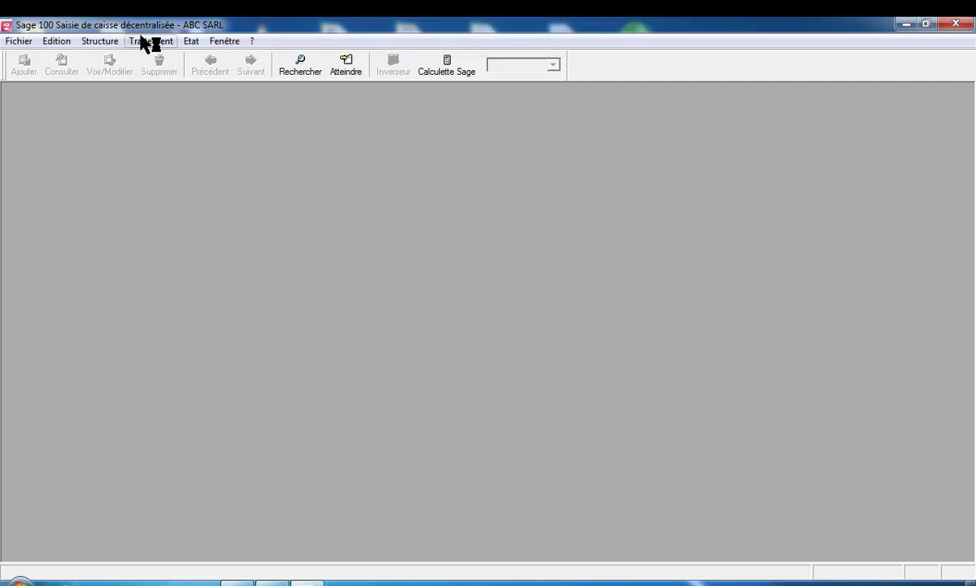
Look through the Traitement, Fenêtre and Etat menus
{"action": "left_click", "coordinate": [146, 42]}
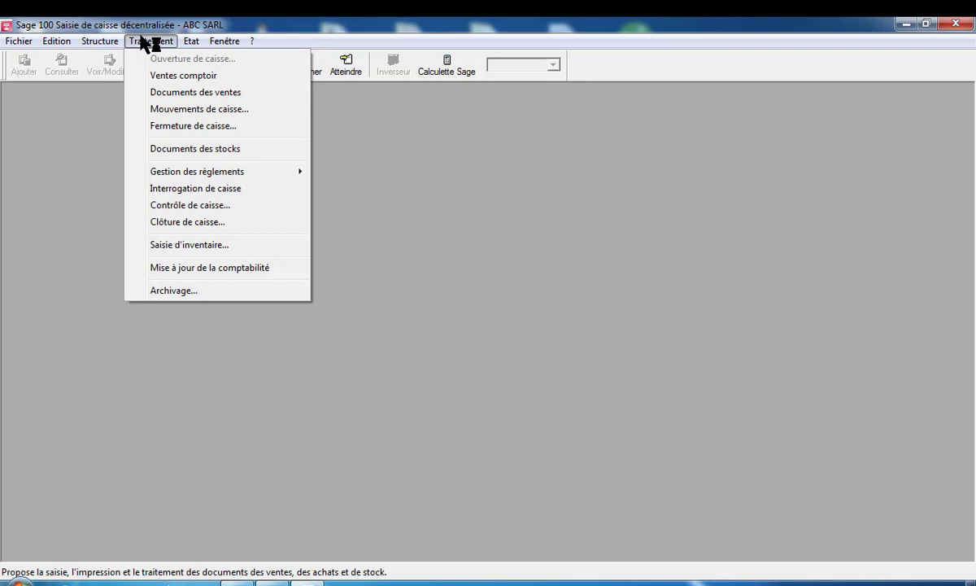
{"action": "left_click", "coordinate": [227, 41]}
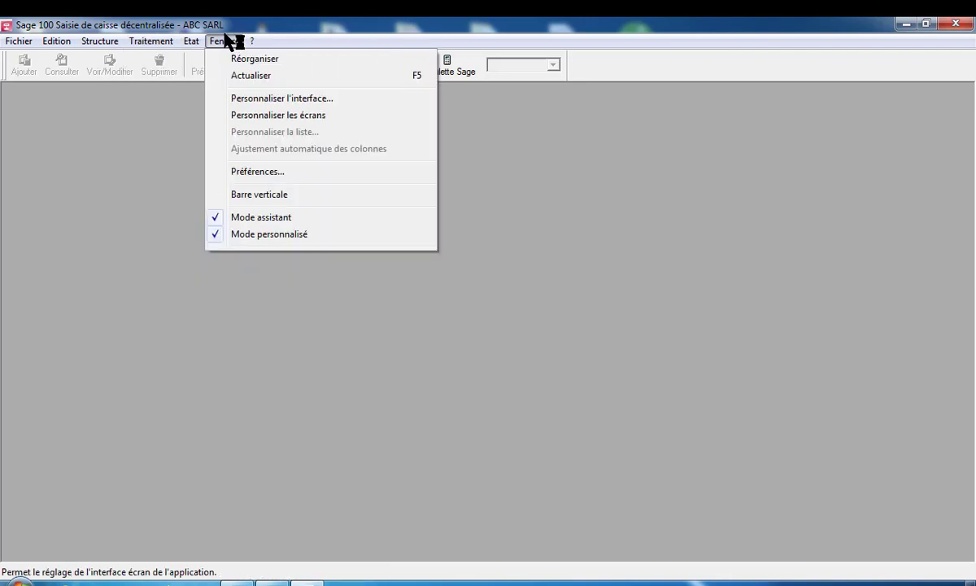
{"action": "mouse_move", "coordinate": [194, 42]}
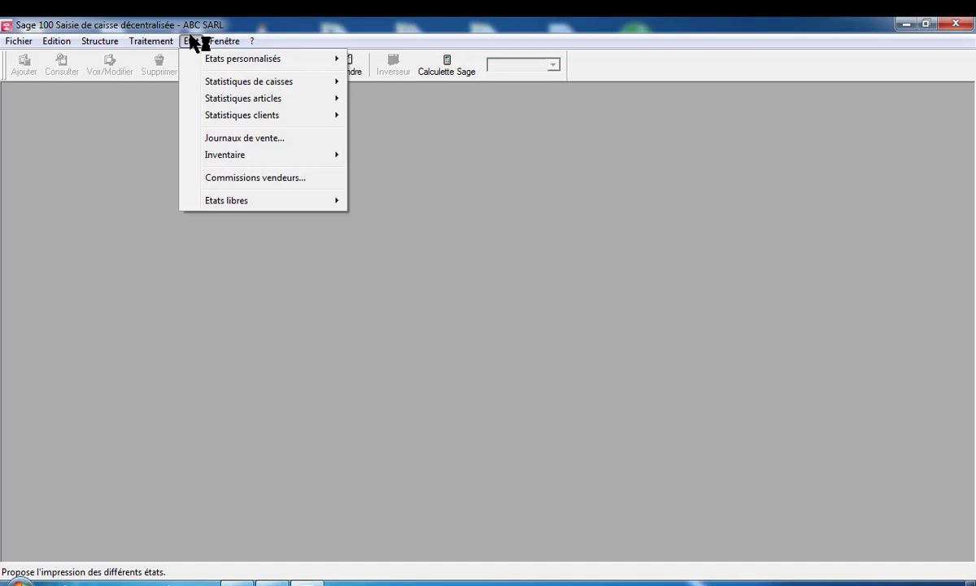
Dismiss the Fichier menu and quit Sage, leaving the Windows desktop
{"action": "mouse_move", "coordinate": [16, 47]}
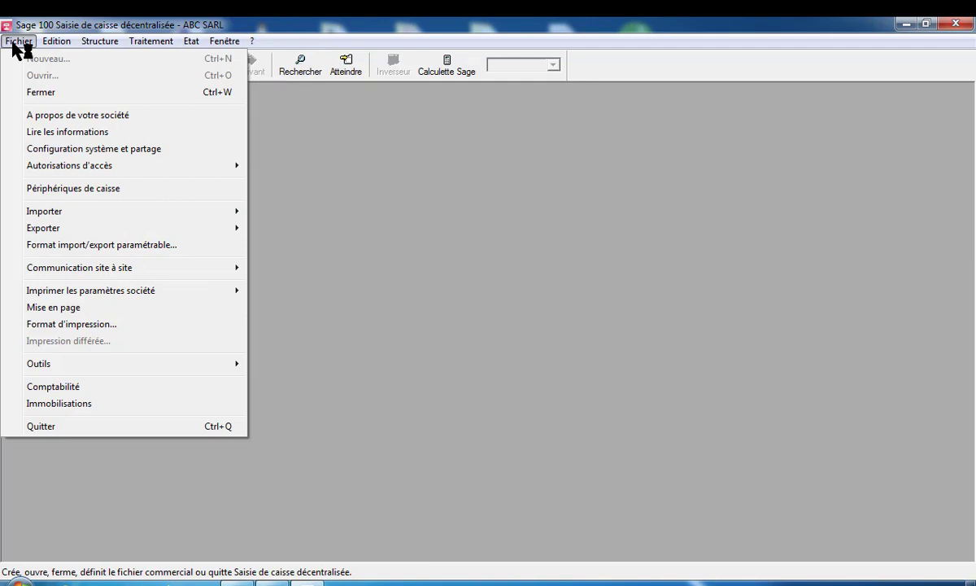
{"action": "left_click", "coordinate": [364, 172]}
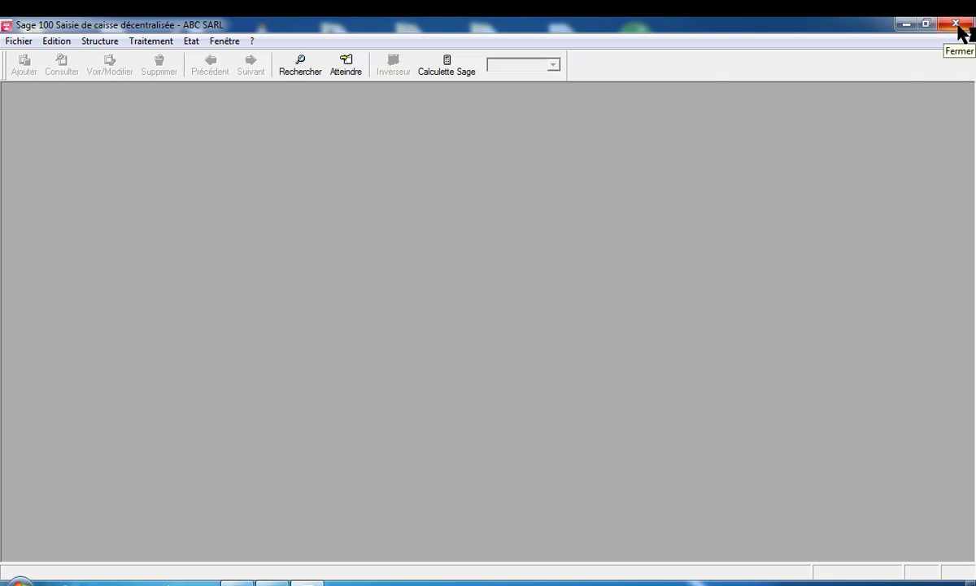
{"action": "left_click", "coordinate": [956, 25]}
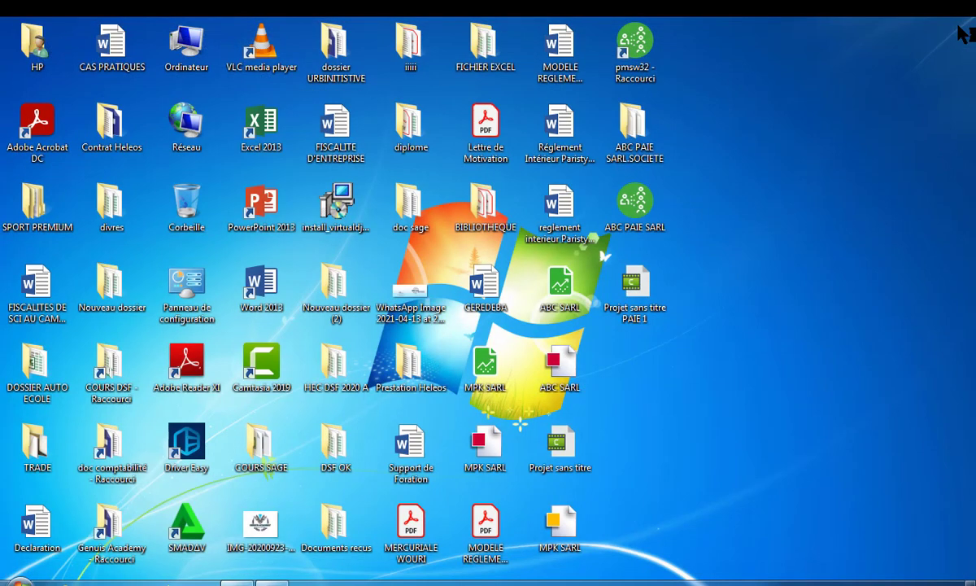
{"action": "left_click", "coordinate": [273, 583]}
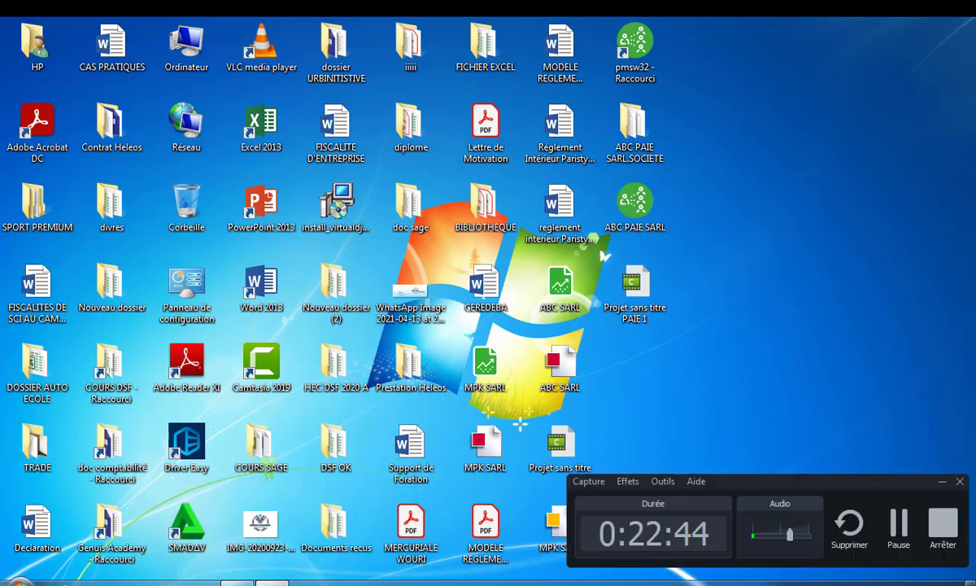